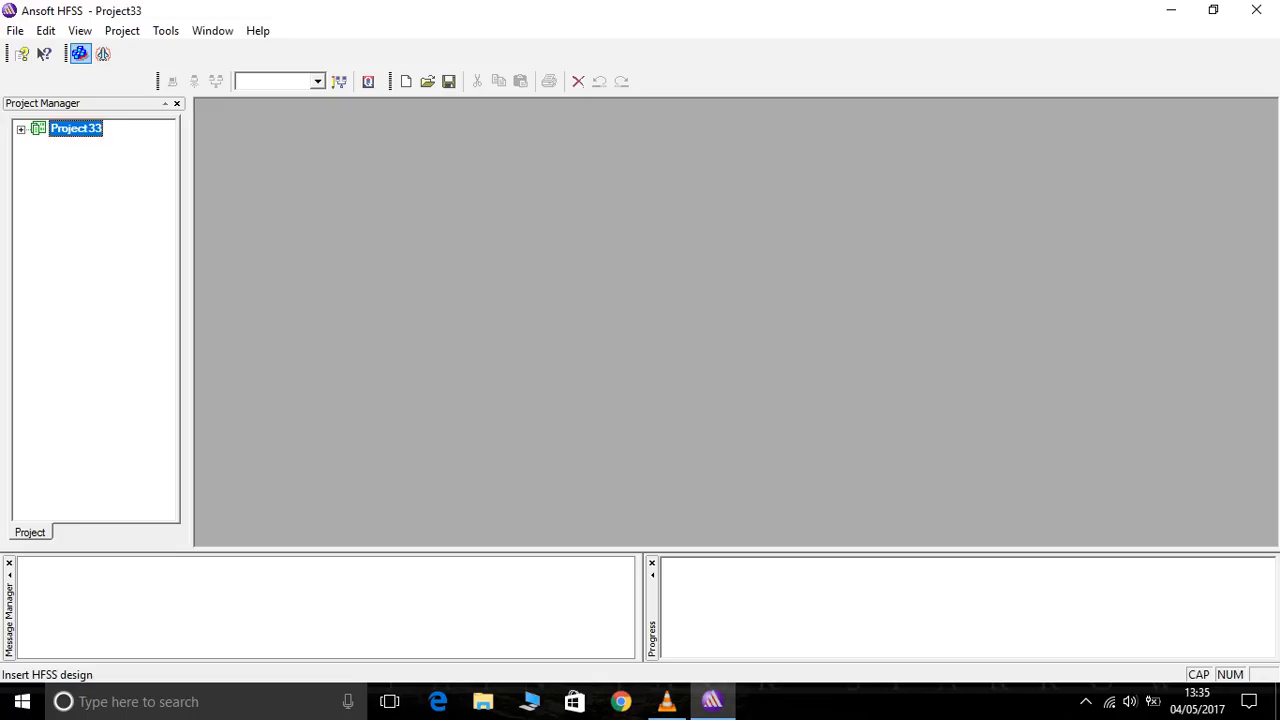
Insert a new HFSS design into Project33.
click(80, 53)
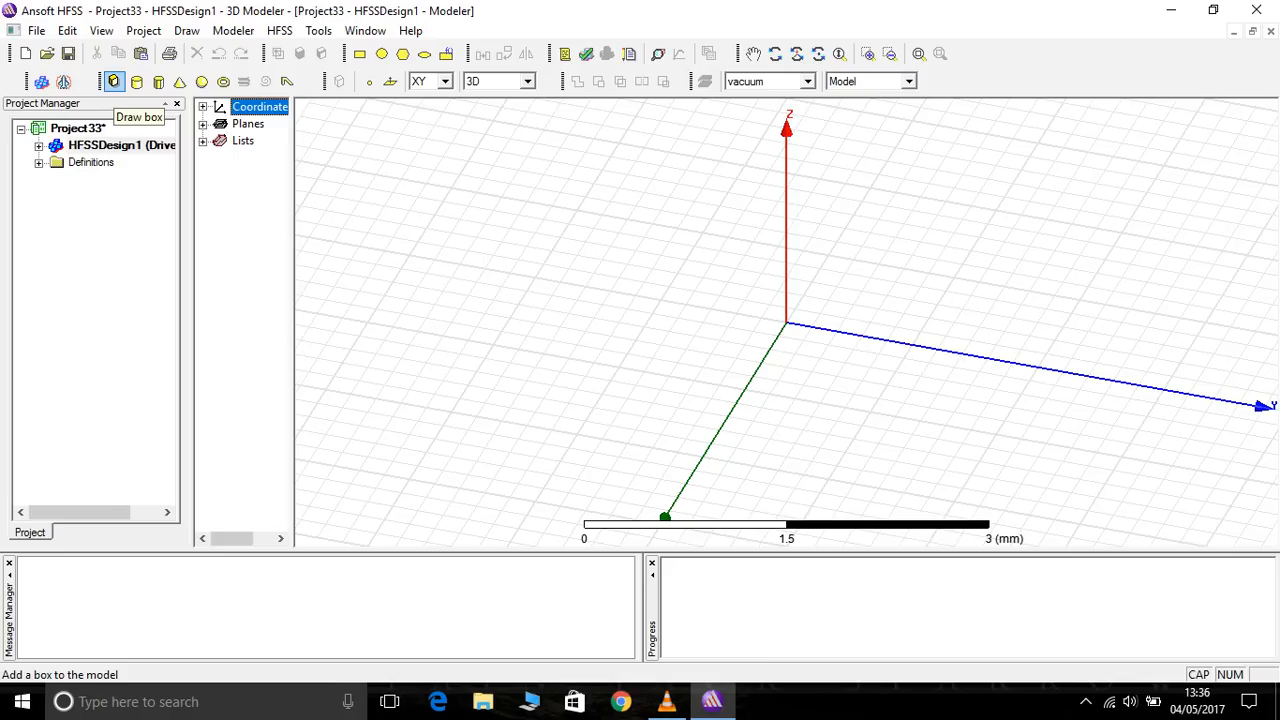
click(113, 81)
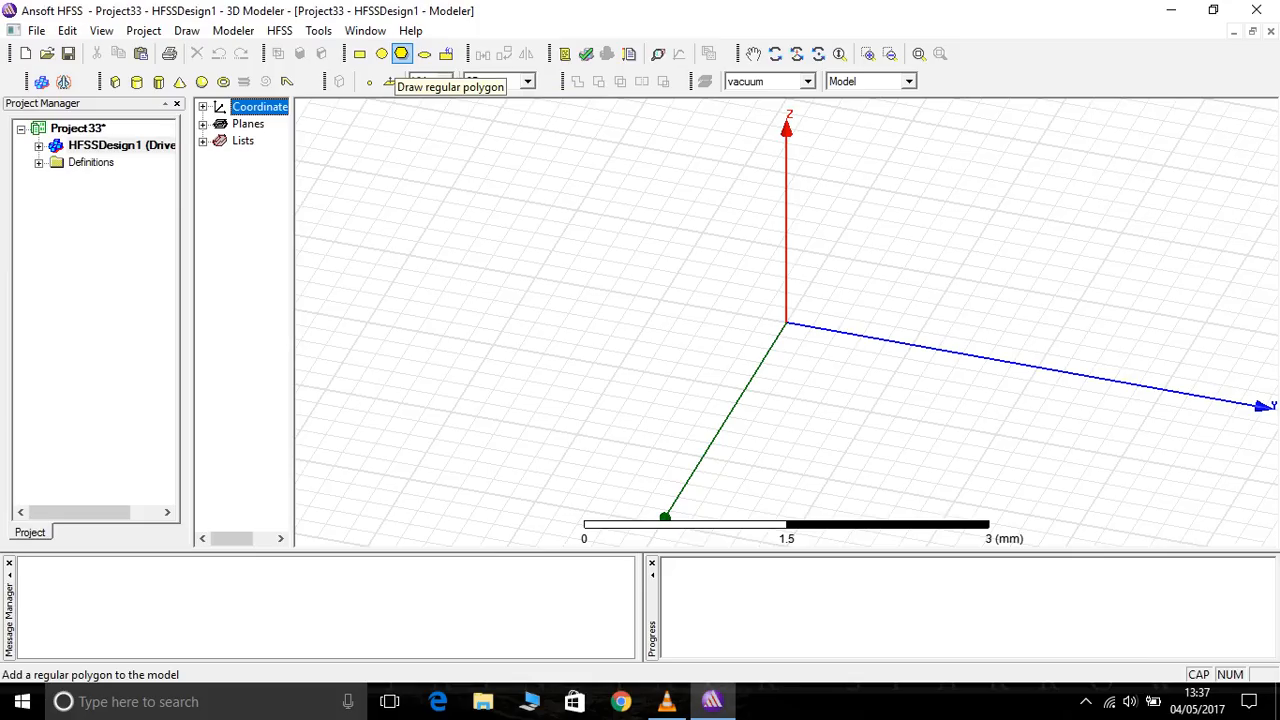
click(380, 54)
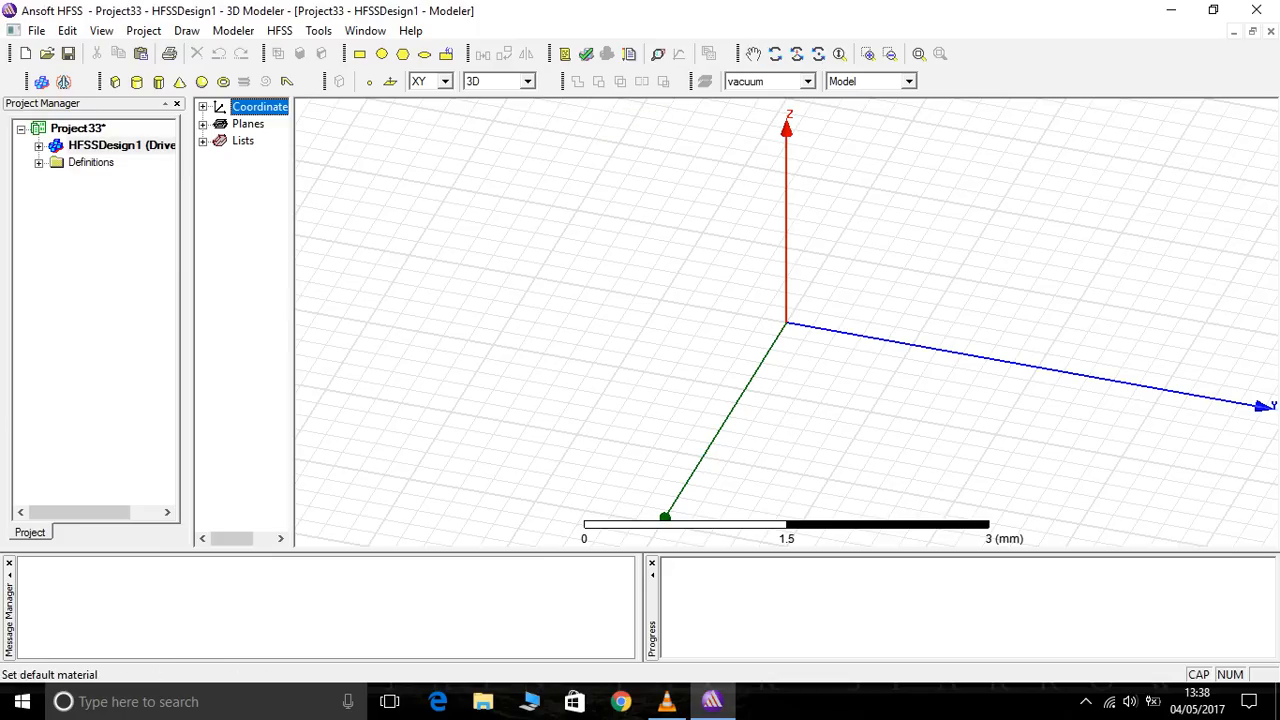
Examine the materials offered in the system library for the default material, including vacuum and the water variants, and close the list.
click(808, 82)
click(808, 82)
click(808, 82)
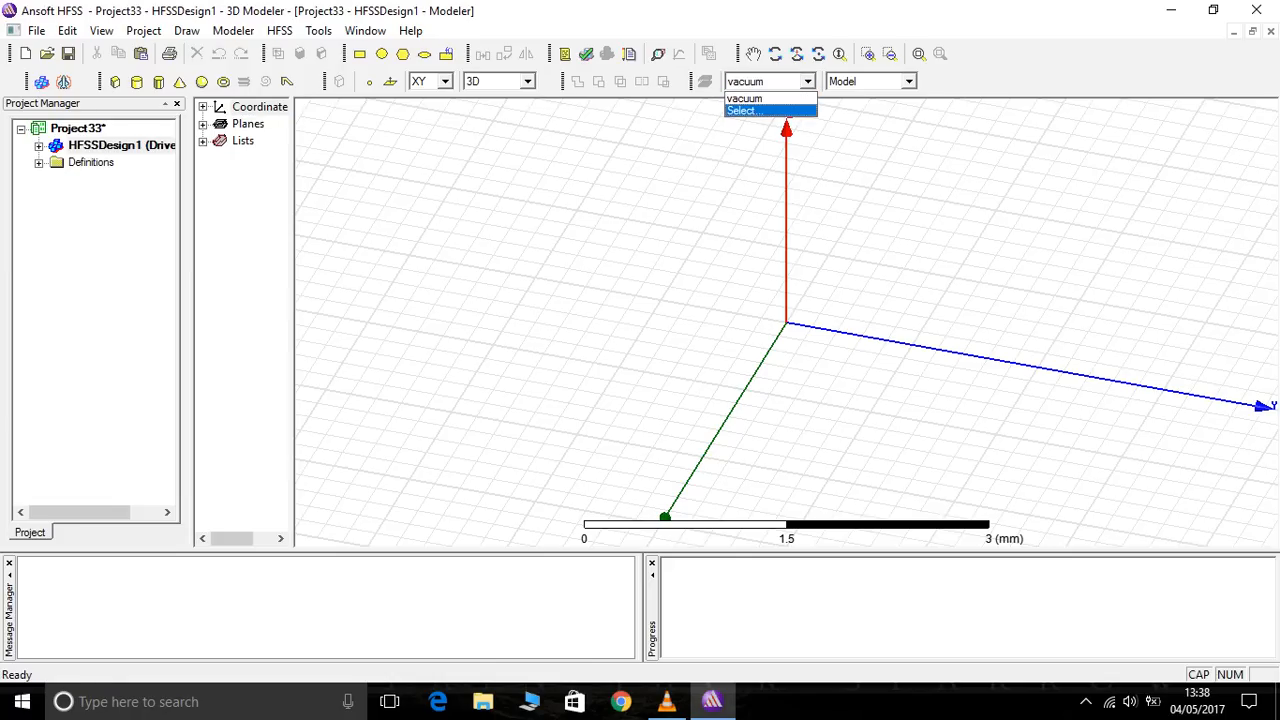
click(765, 111)
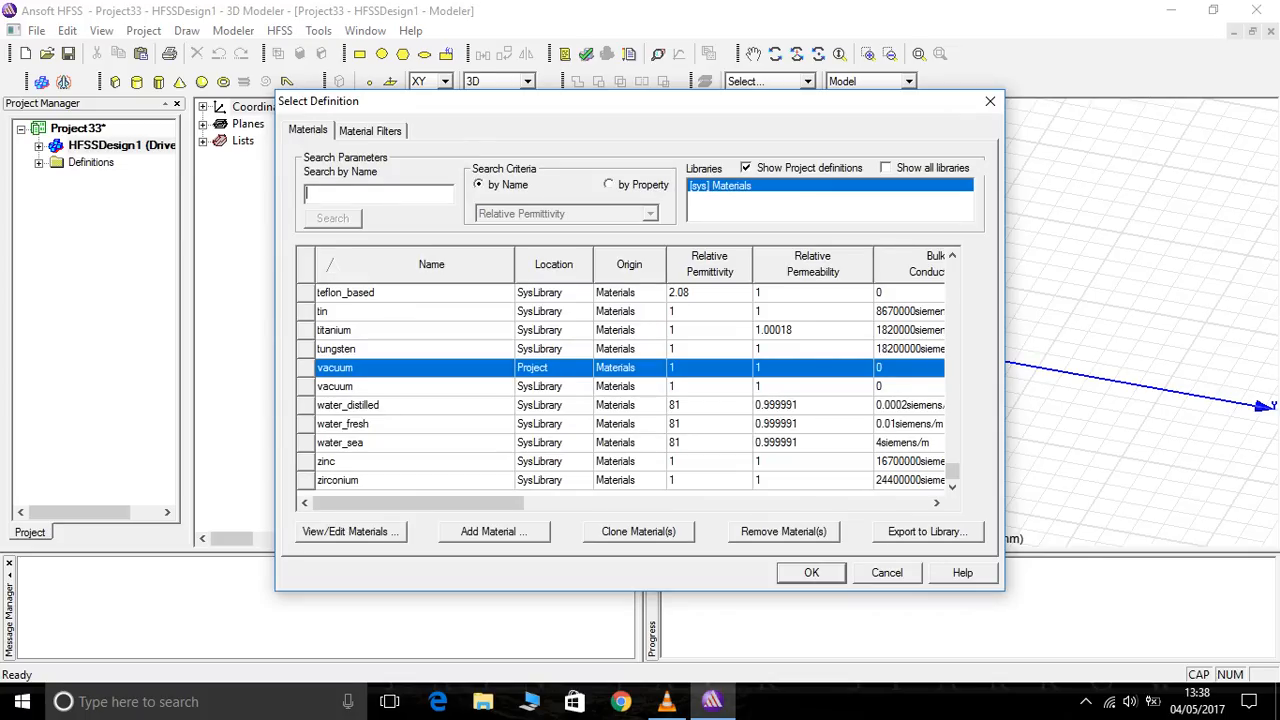
click(400, 387)
click(400, 424)
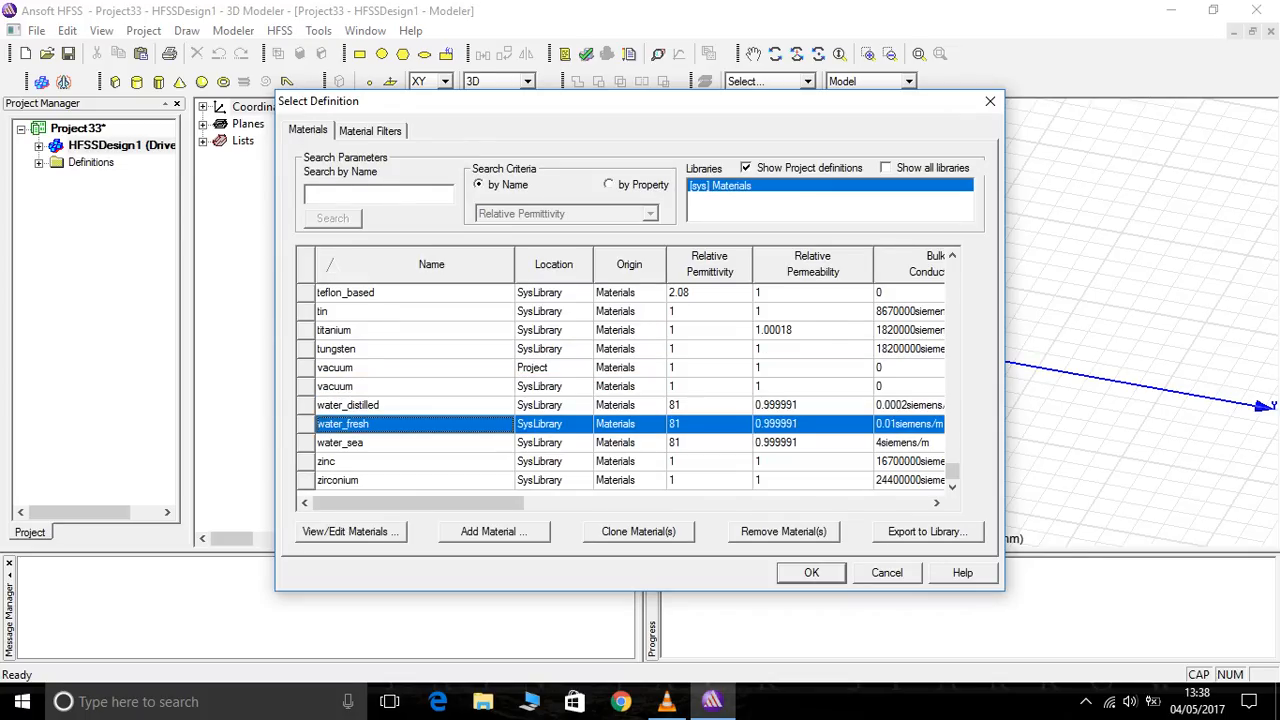
click(400, 461)
click(629, 368)
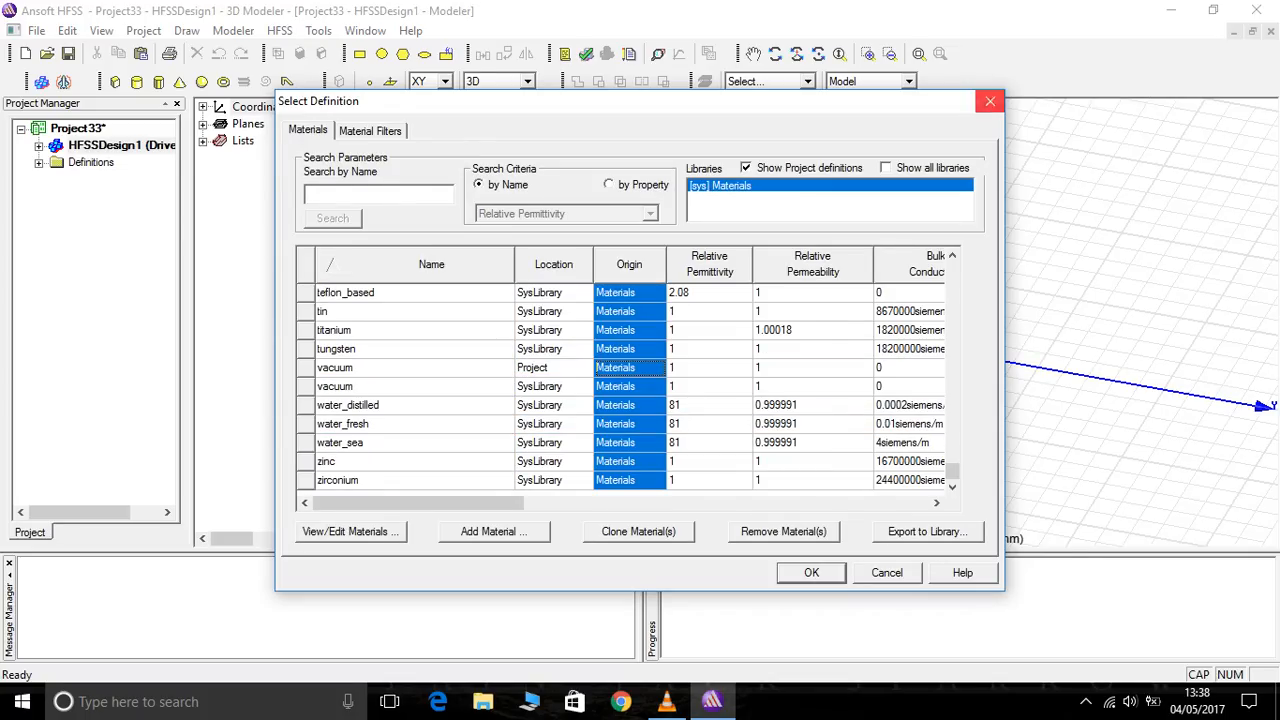
click(990, 101)
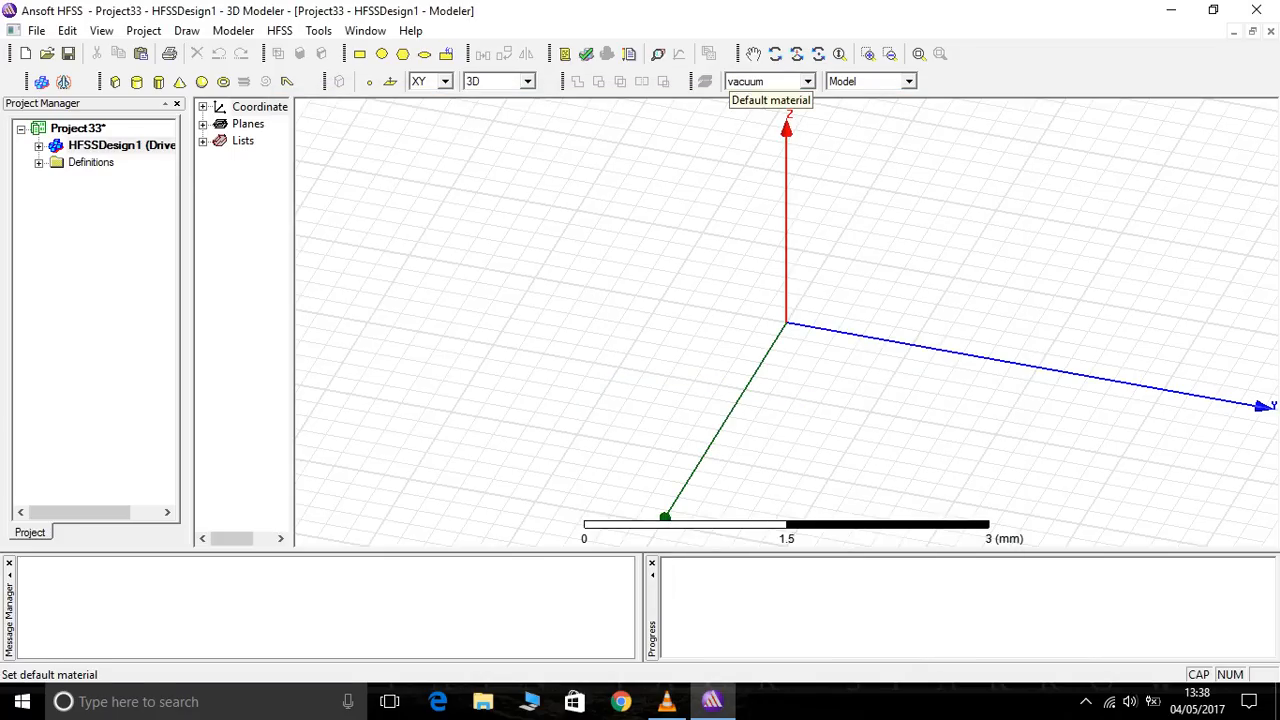
click(790, 98)
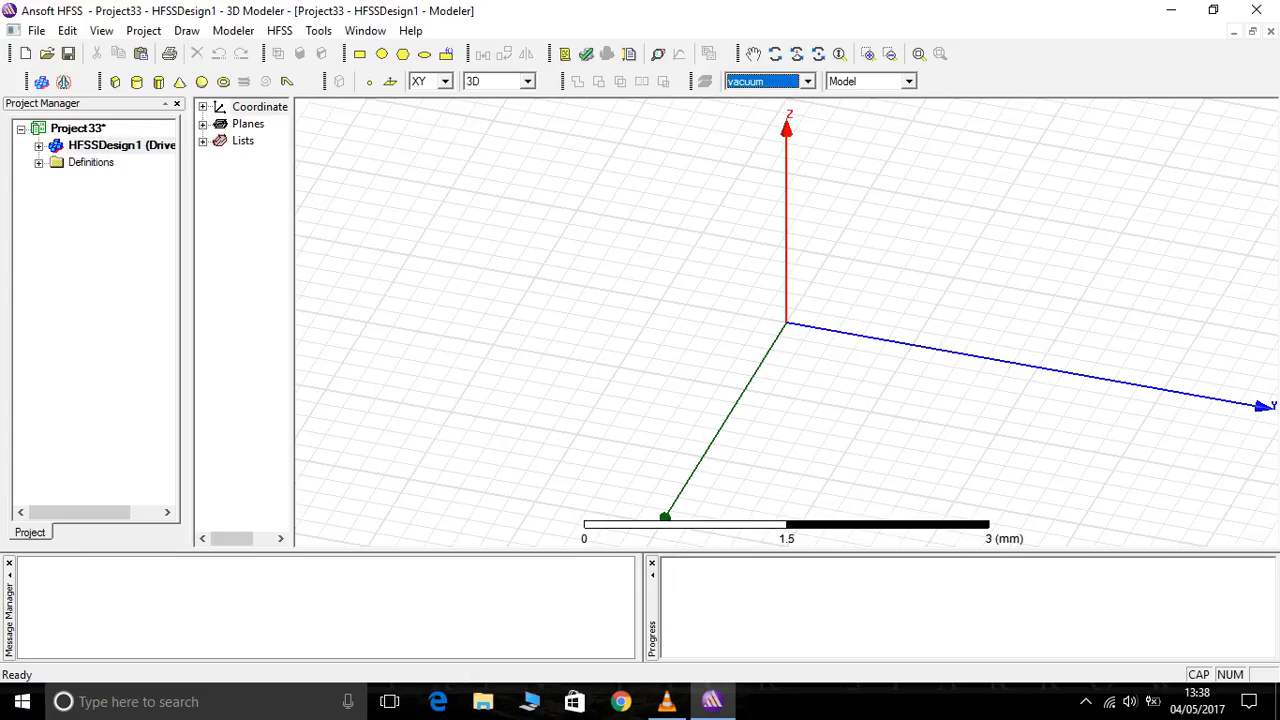
Pan the 3D view around the coordinate origin and zoom it in and out.
click(870, 81)
click(842, 98)
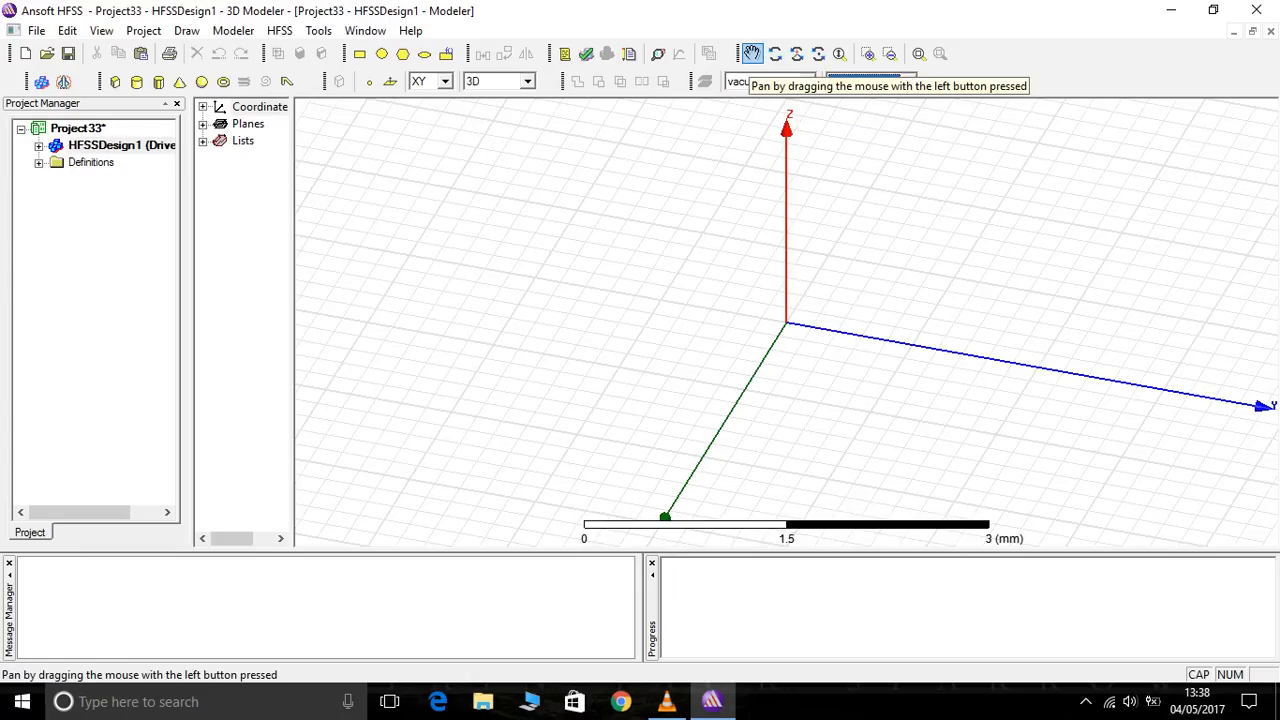
click(752, 56)
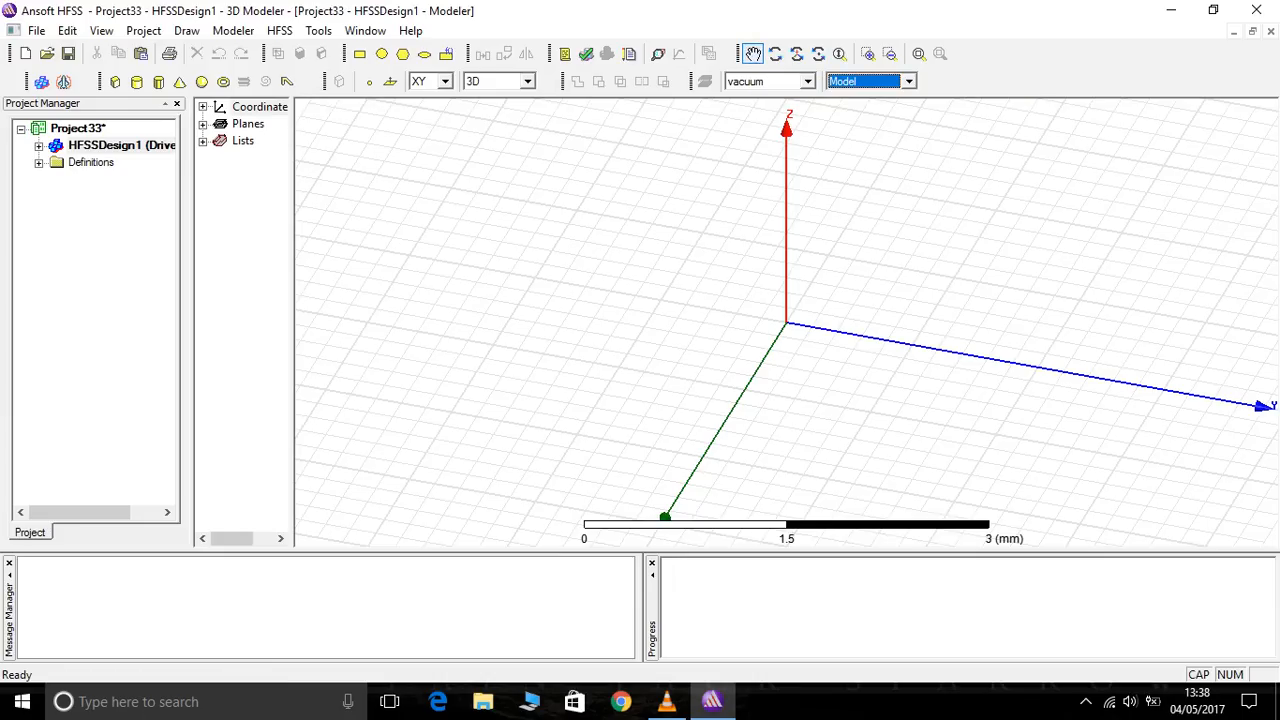
drag(800, 325, 754, 294)
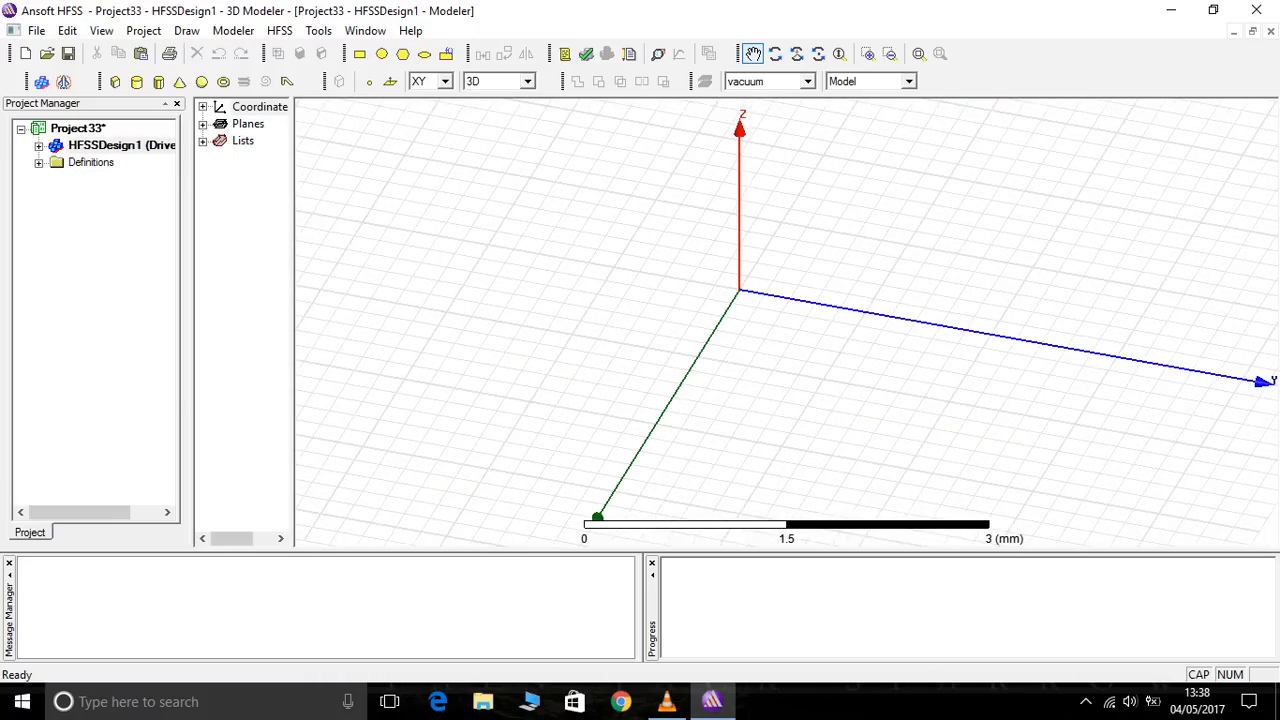
scroll(787, 323, up, 5)
scroll(787, 323, down, 8)
scroll(787, 323, up, 8)
scroll(787, 323, down, 8)
drag(787, 323, 687, 277)
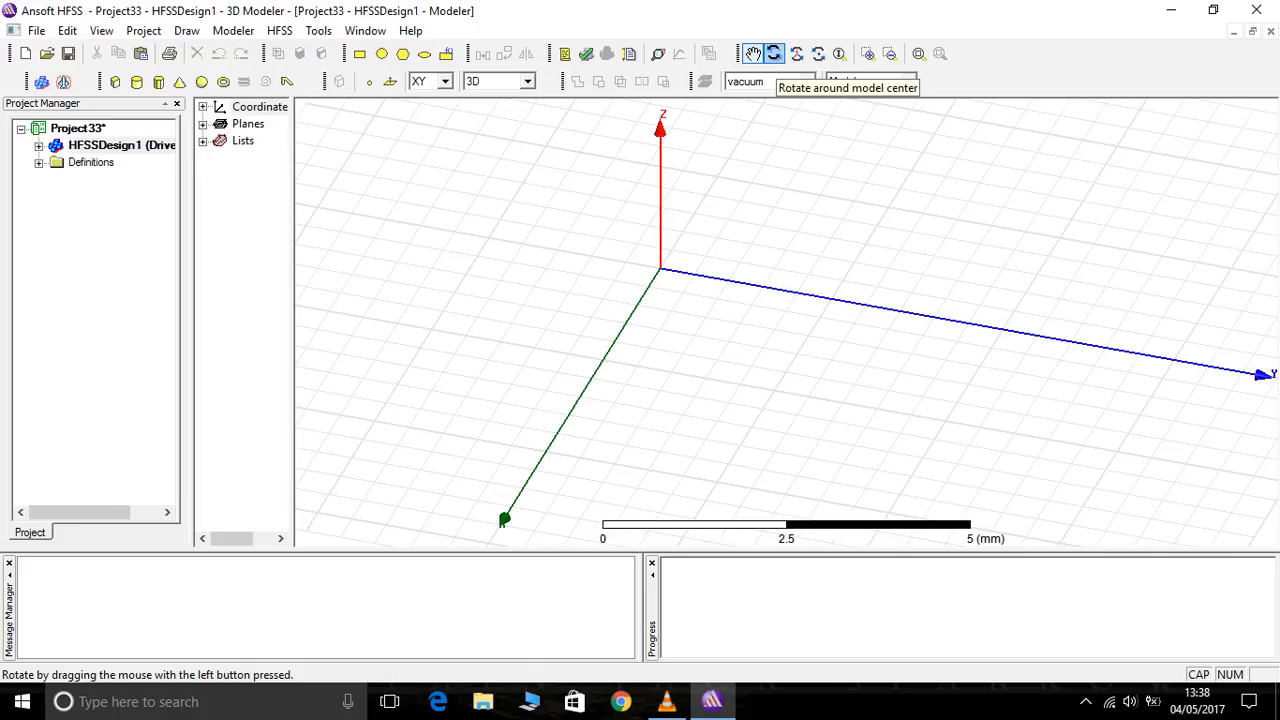
Rotate the 3D view around the model center and leave the rotate mode.
click(774, 53)
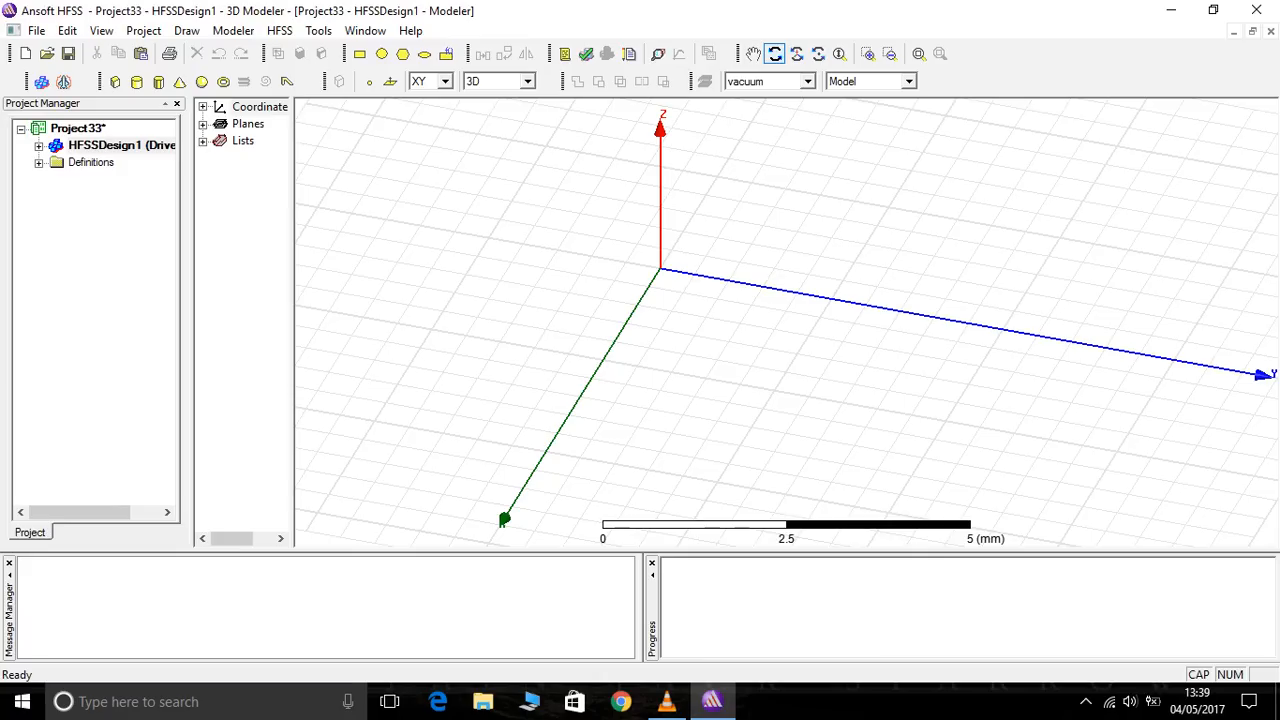
mouse_move(720, 400)
mouse_down()
mouse_move(716, 290)
mouse_move(750, 150)
mouse_move(725, 412)
mouse_up()
right_click(757, 263)
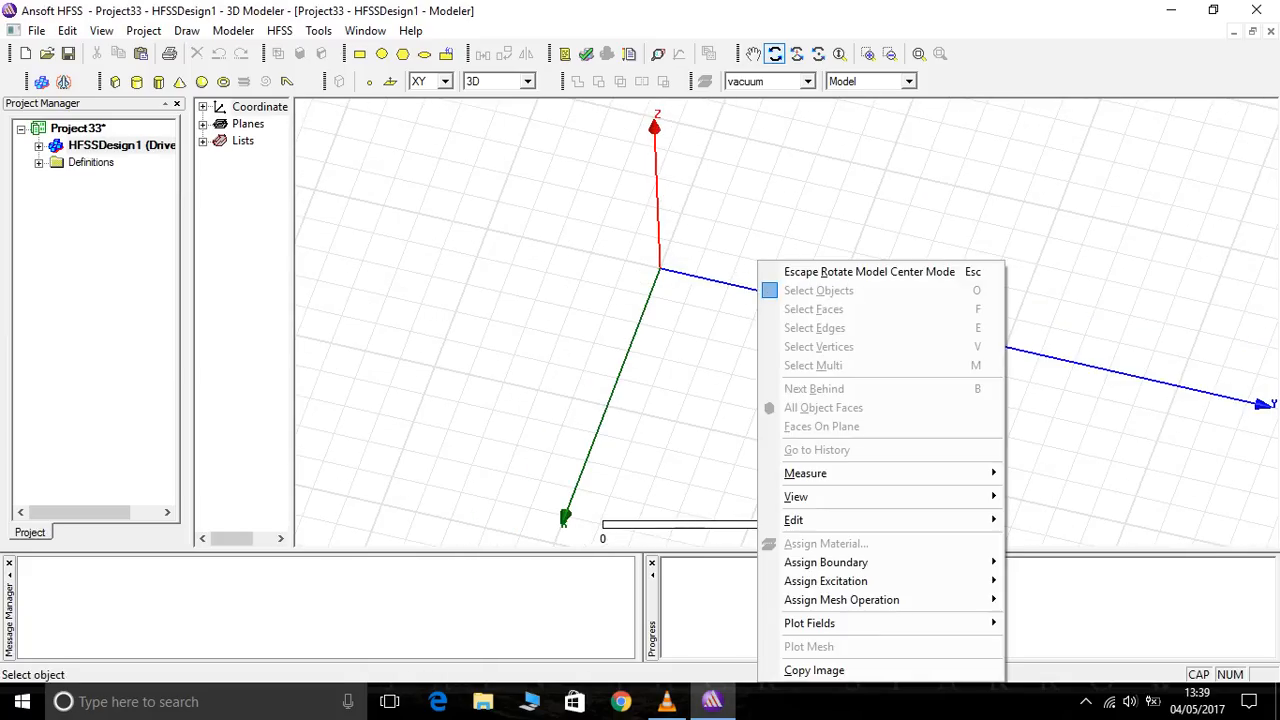
click(840, 271)
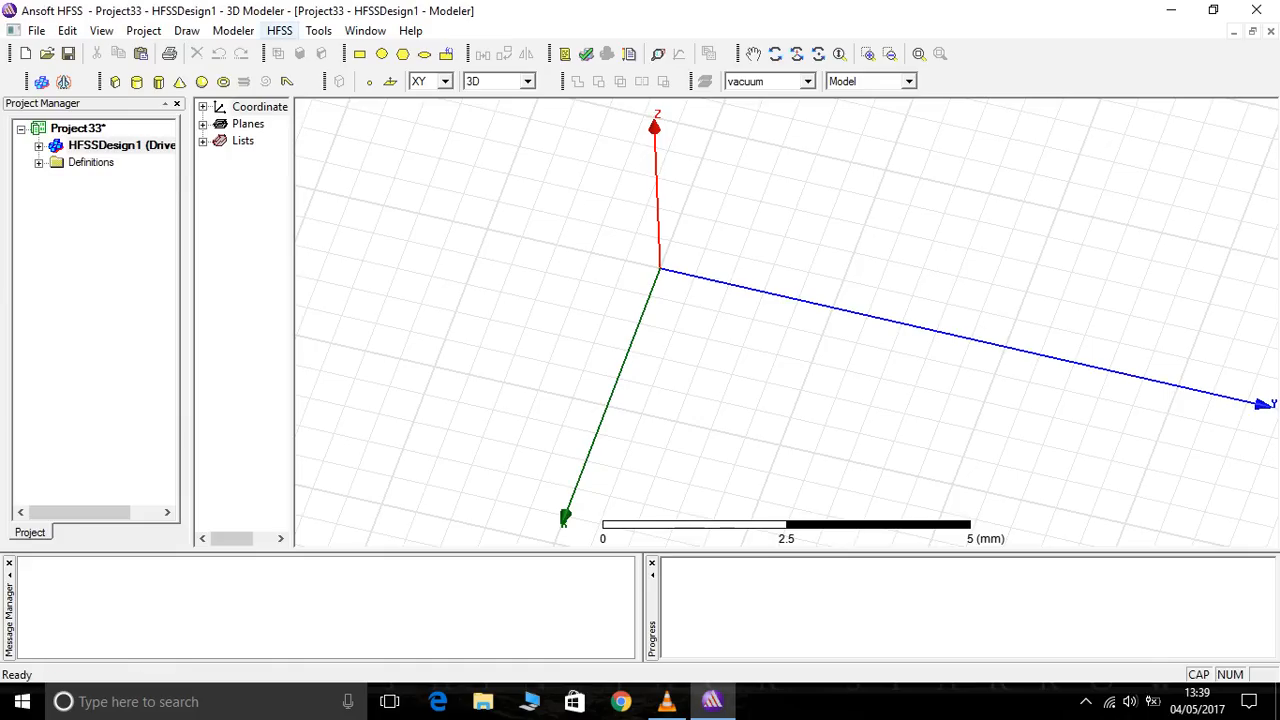
Examine the available HFSS and Modeler commands and the solution types offered for the design.
click(279, 30)
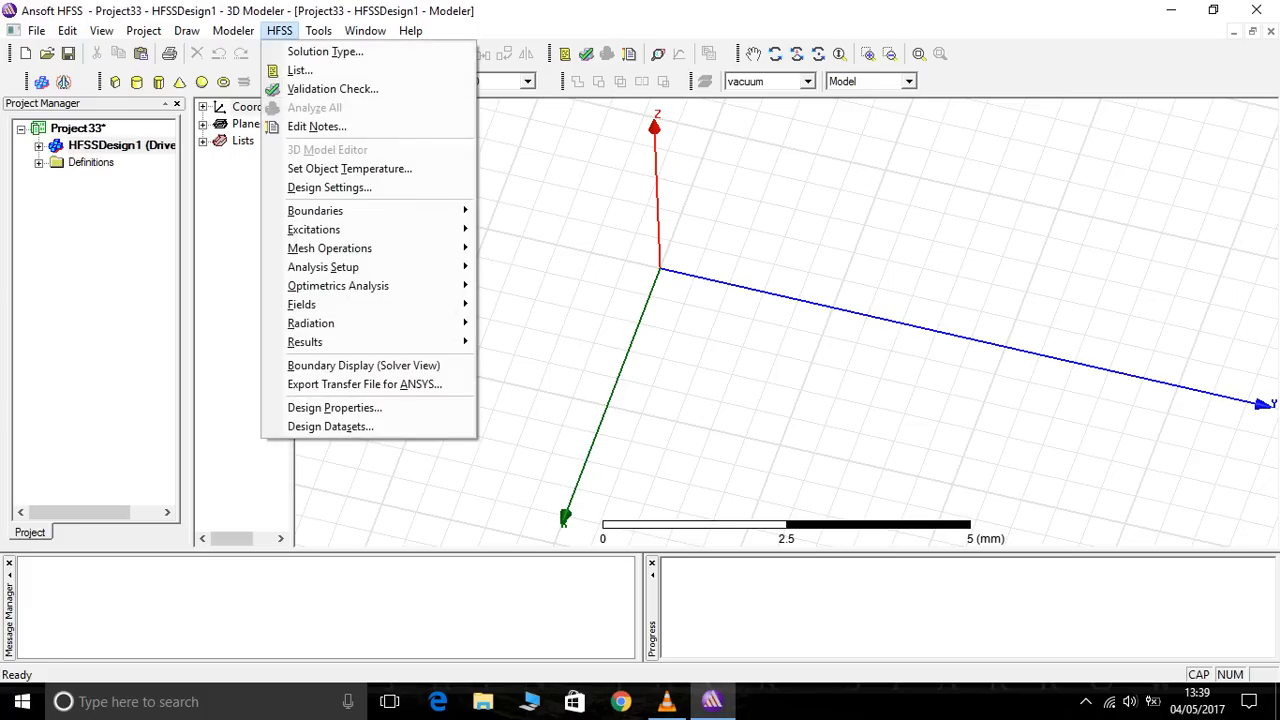
click(279, 30)
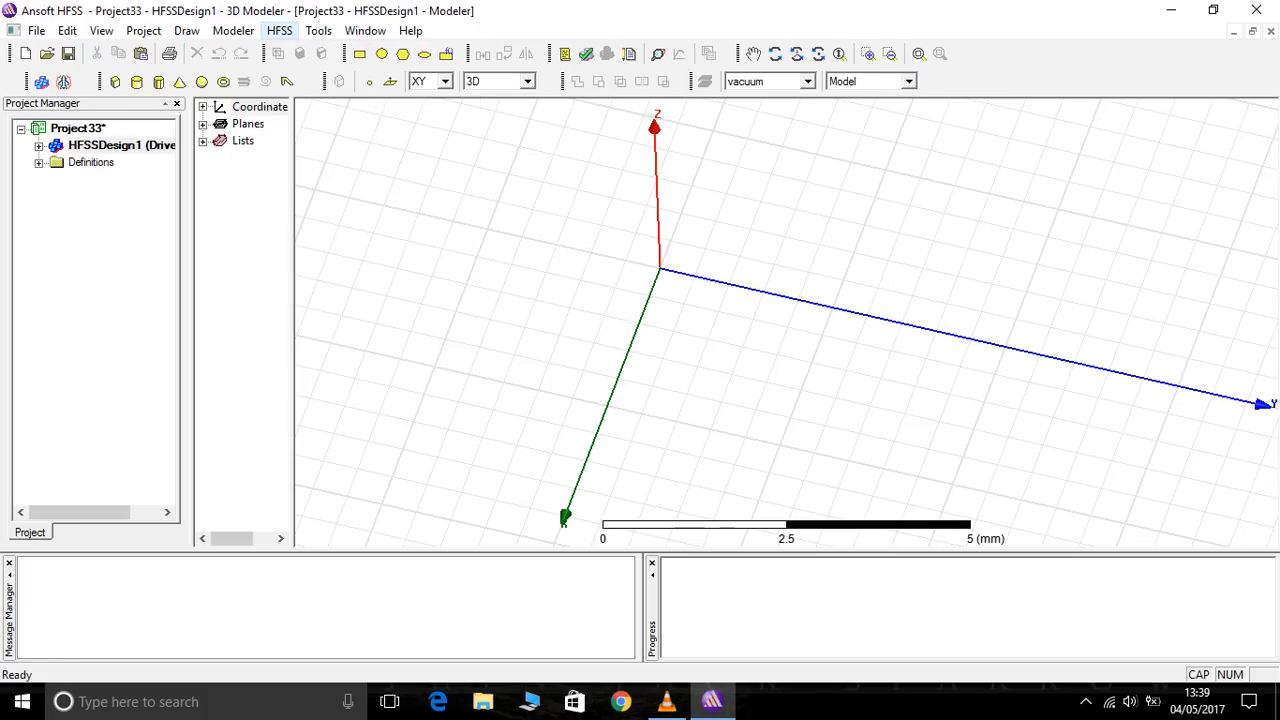
click(279, 30)
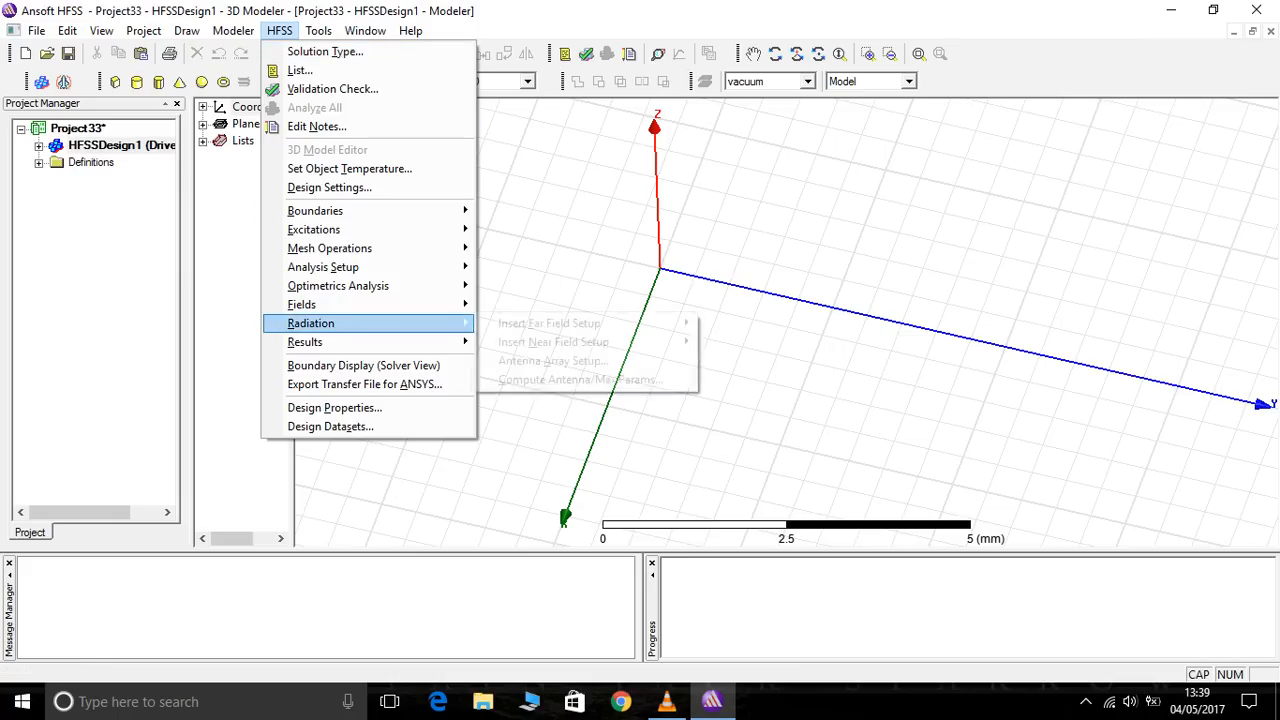
click(540, 215)
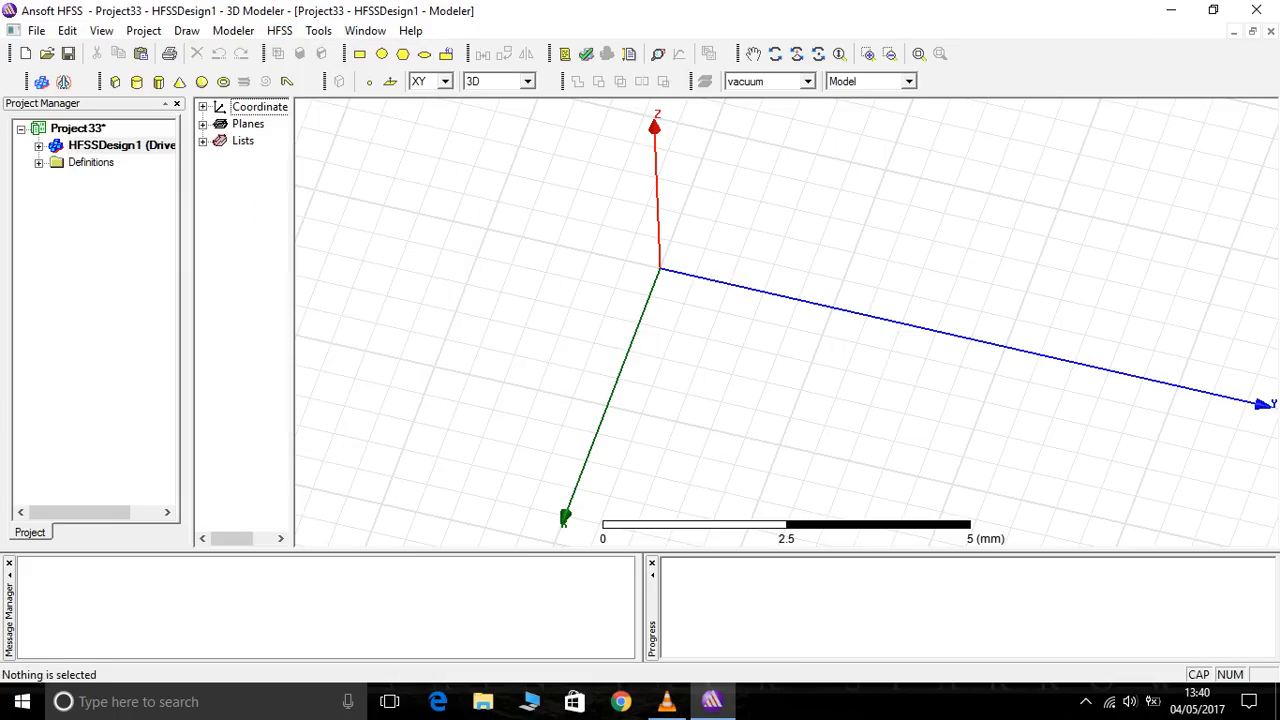
click(233, 30)
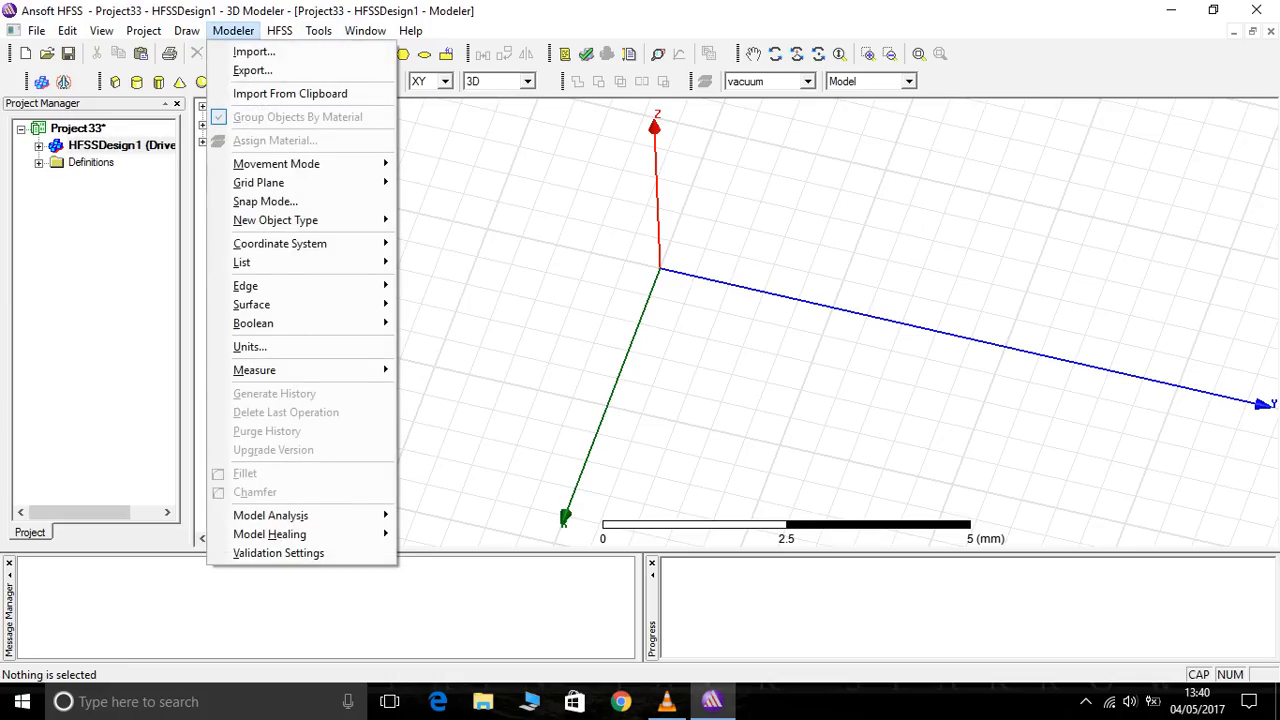
mouse_move(280, 31)
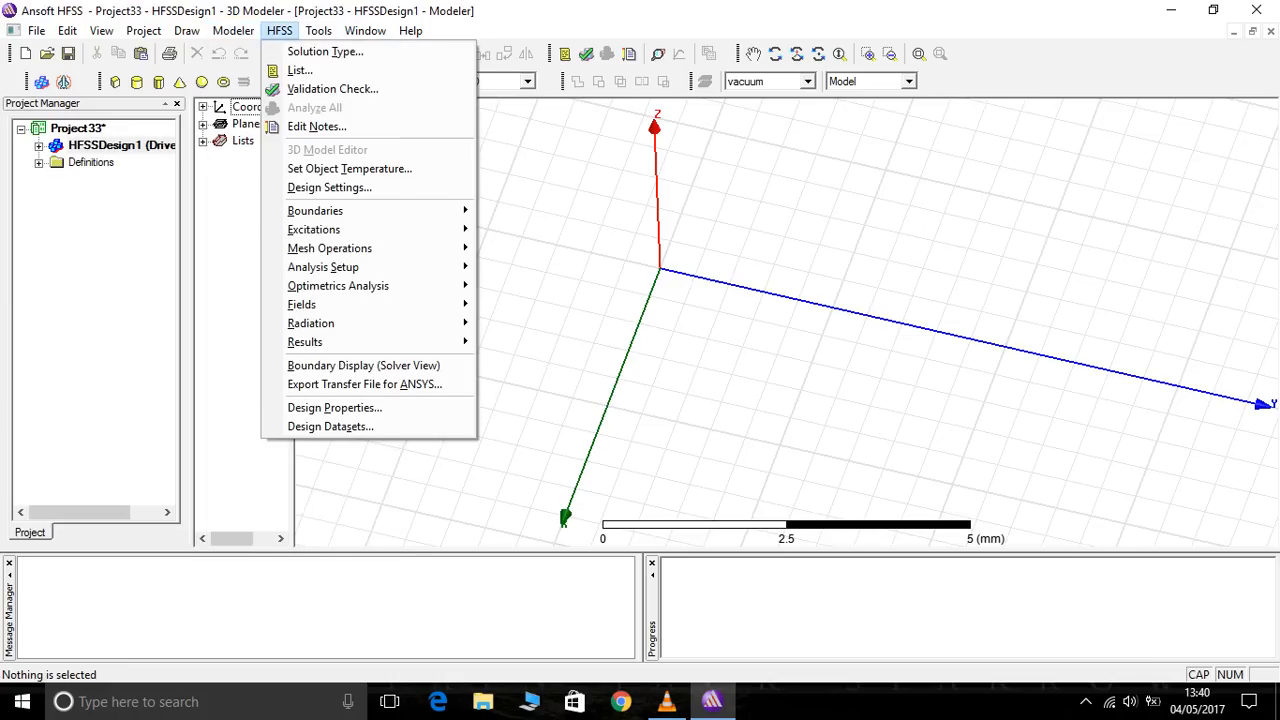
mouse_move(233, 31)
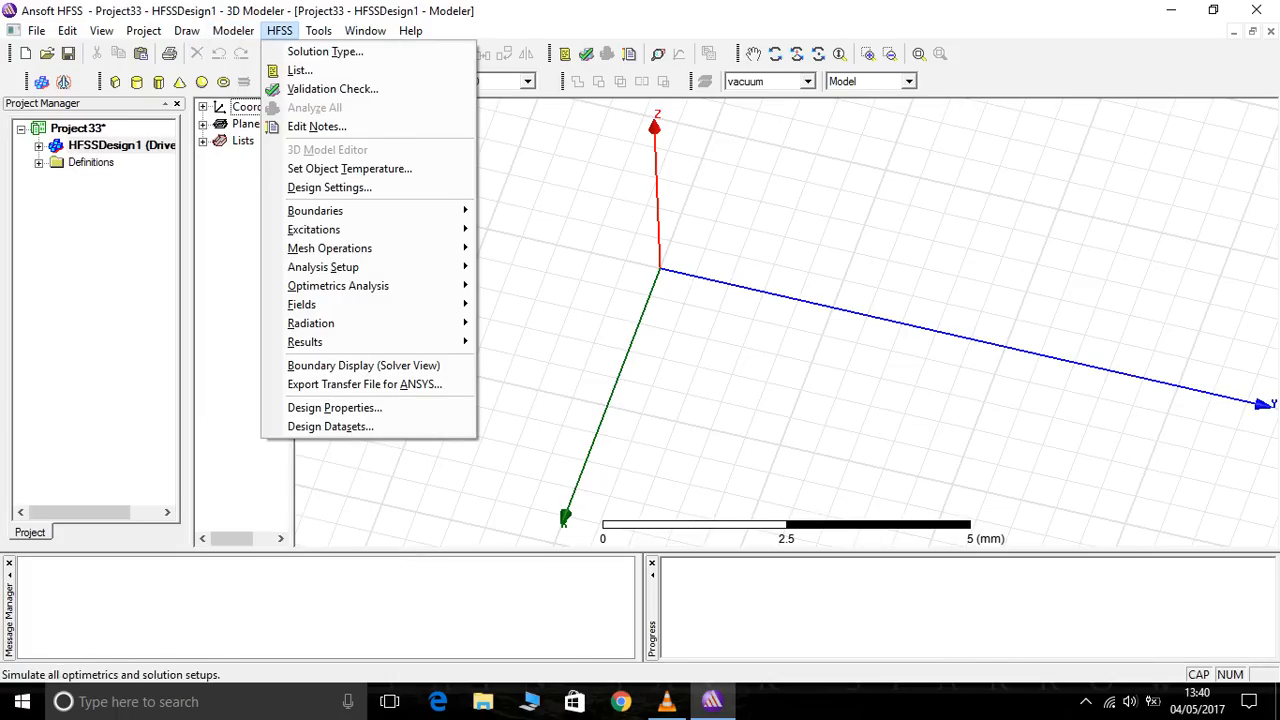
click(325, 51)
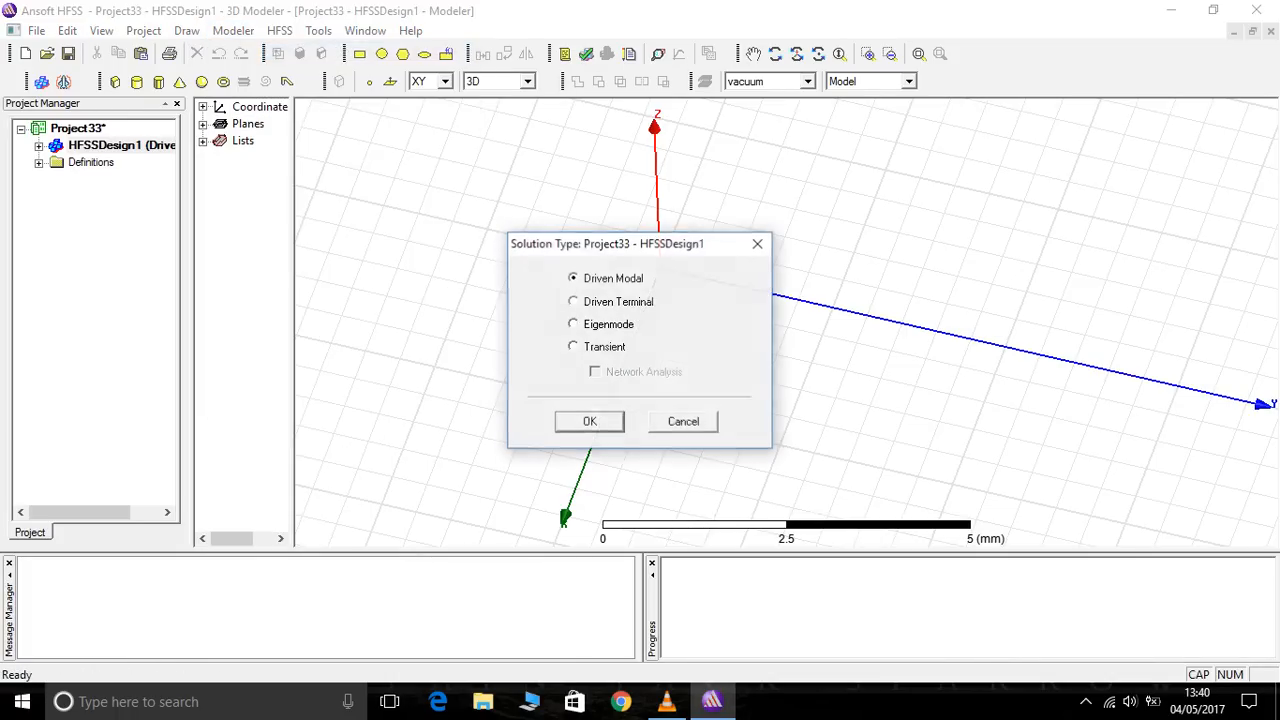
click(757, 244)
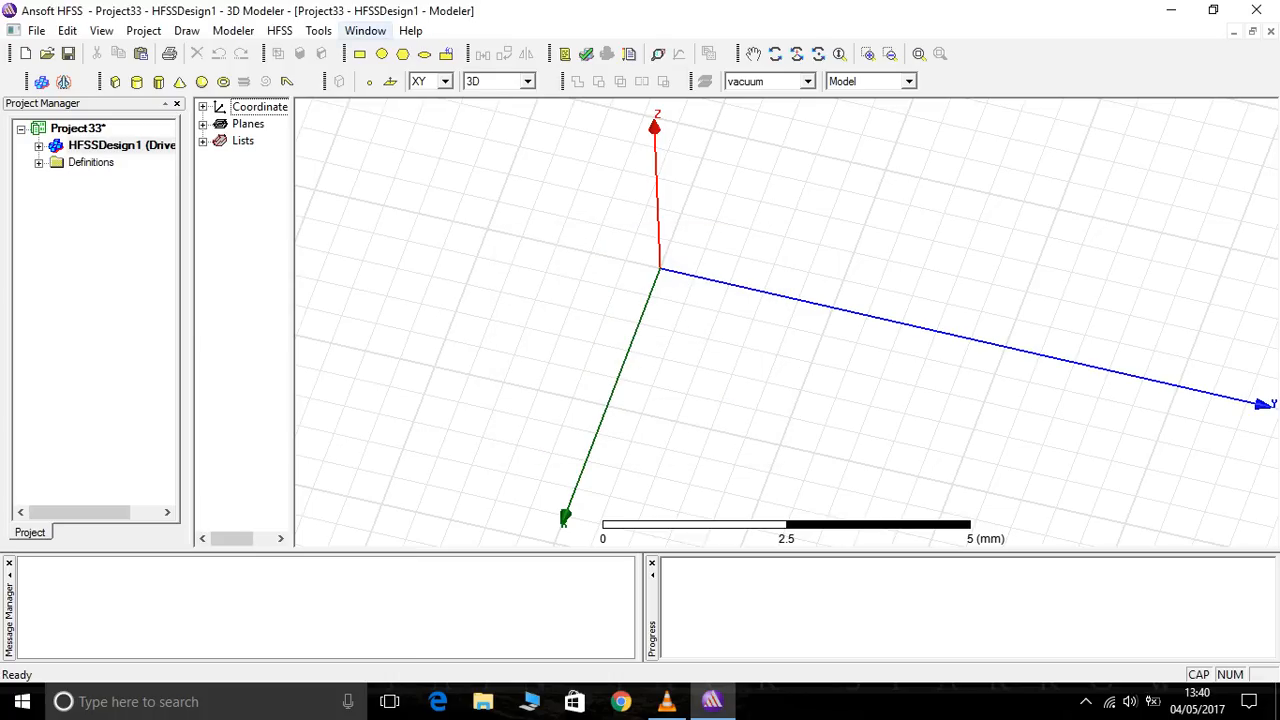
click(365, 31)
mouse_move(318, 31)
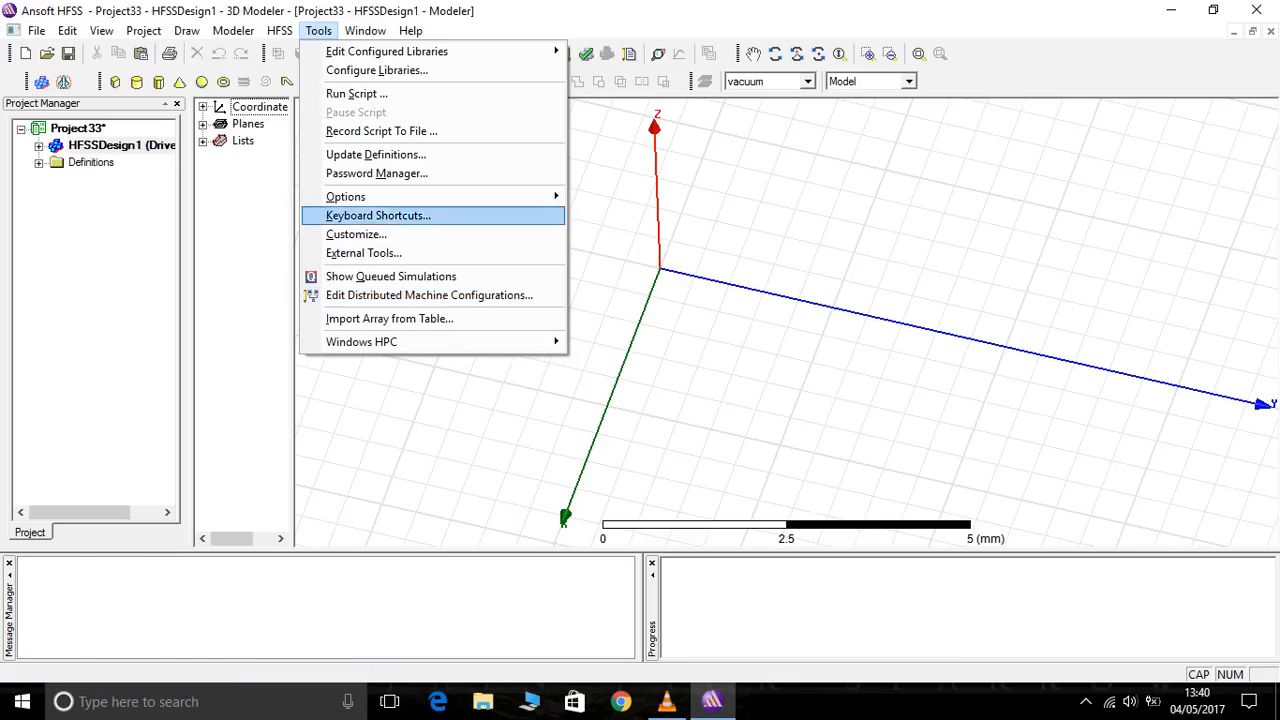
mouse_move(345, 197)
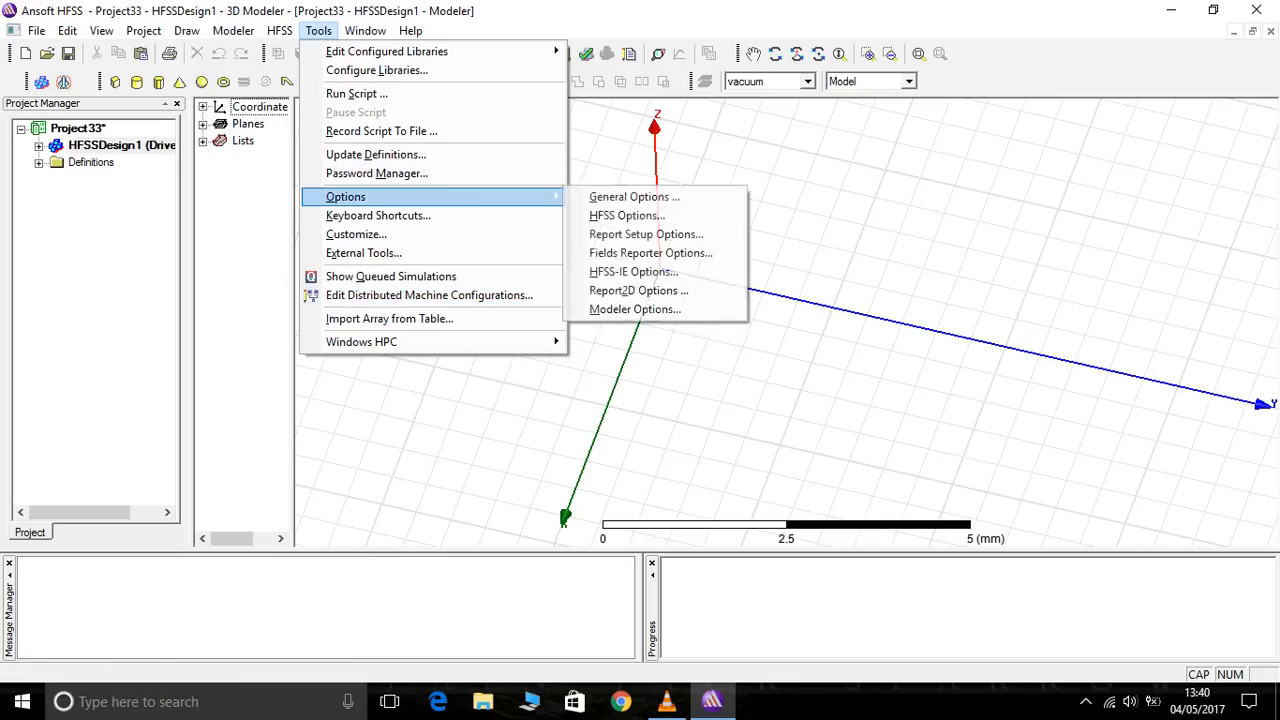
key(Right)
key(Right)
key(Right)
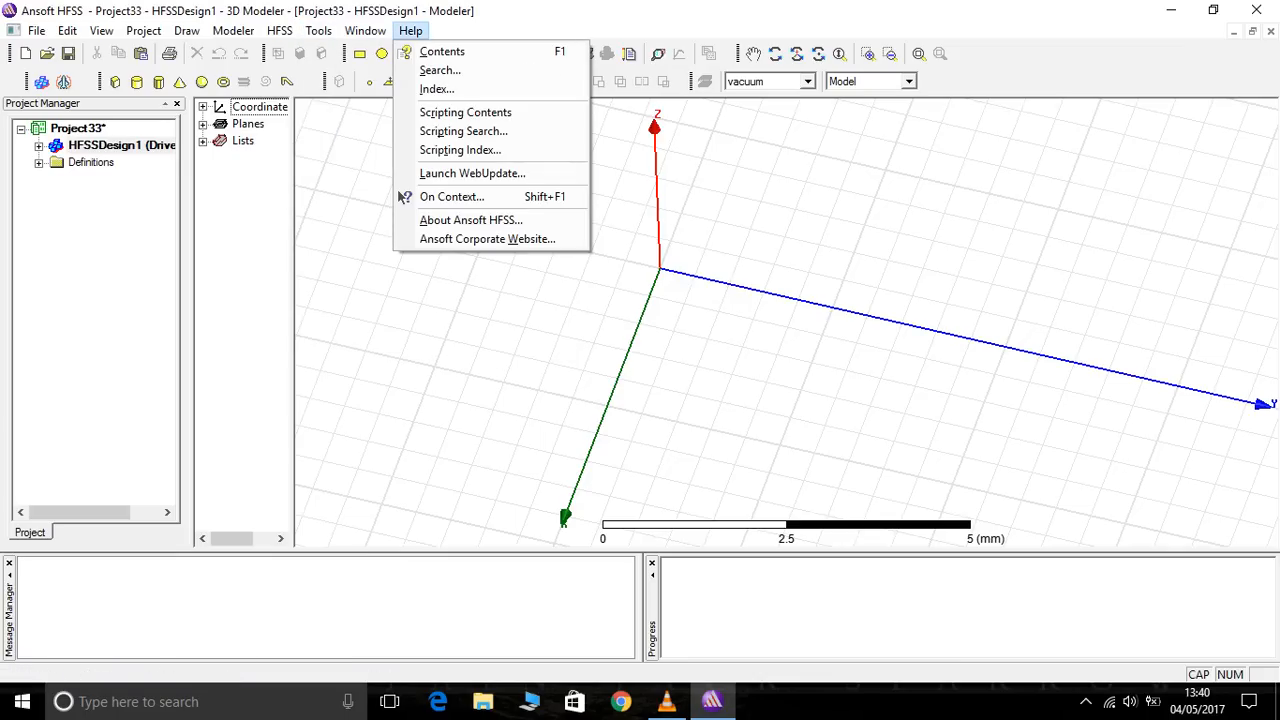
key(Left)
click(667, 701)
click(17, 666)
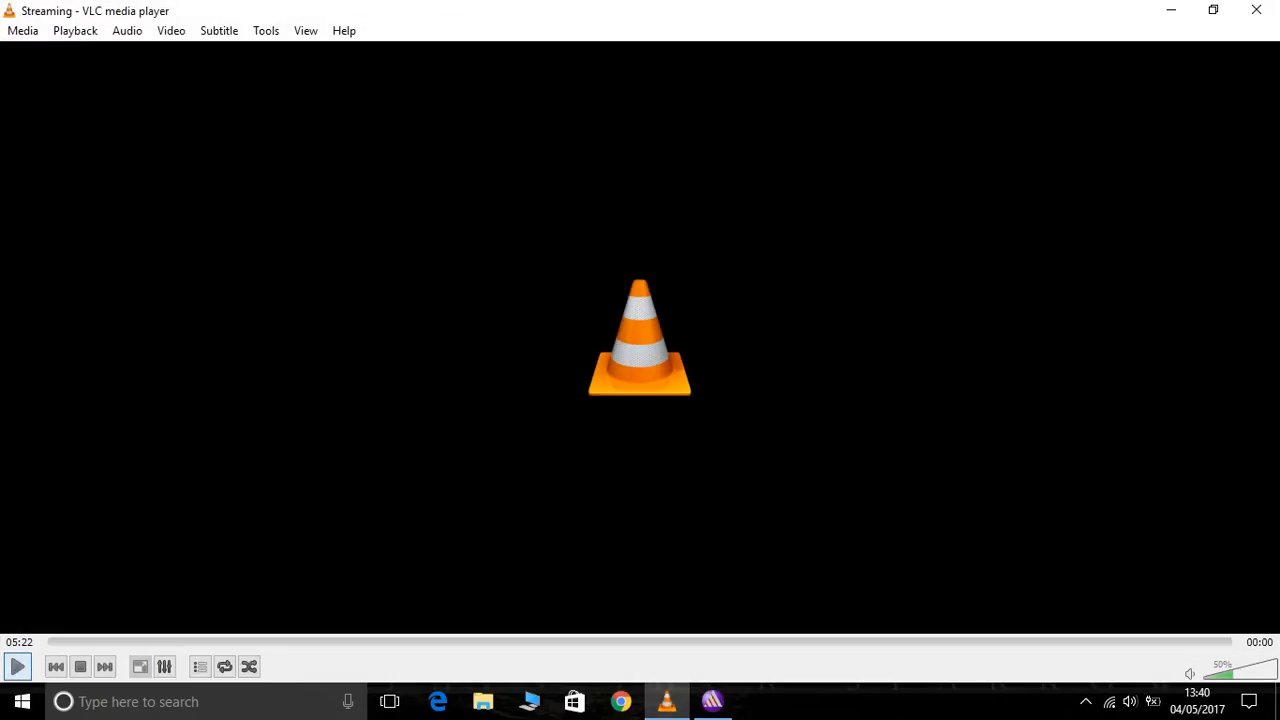
click(712, 701)
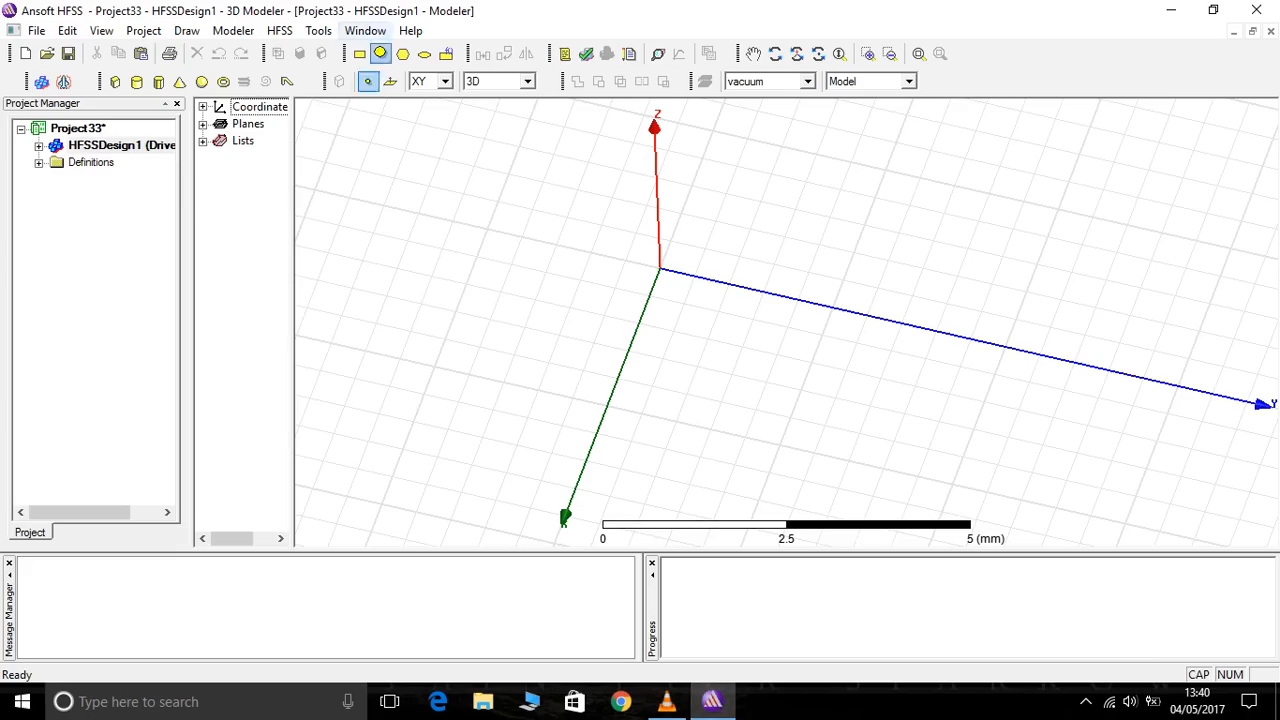
click(318, 30)
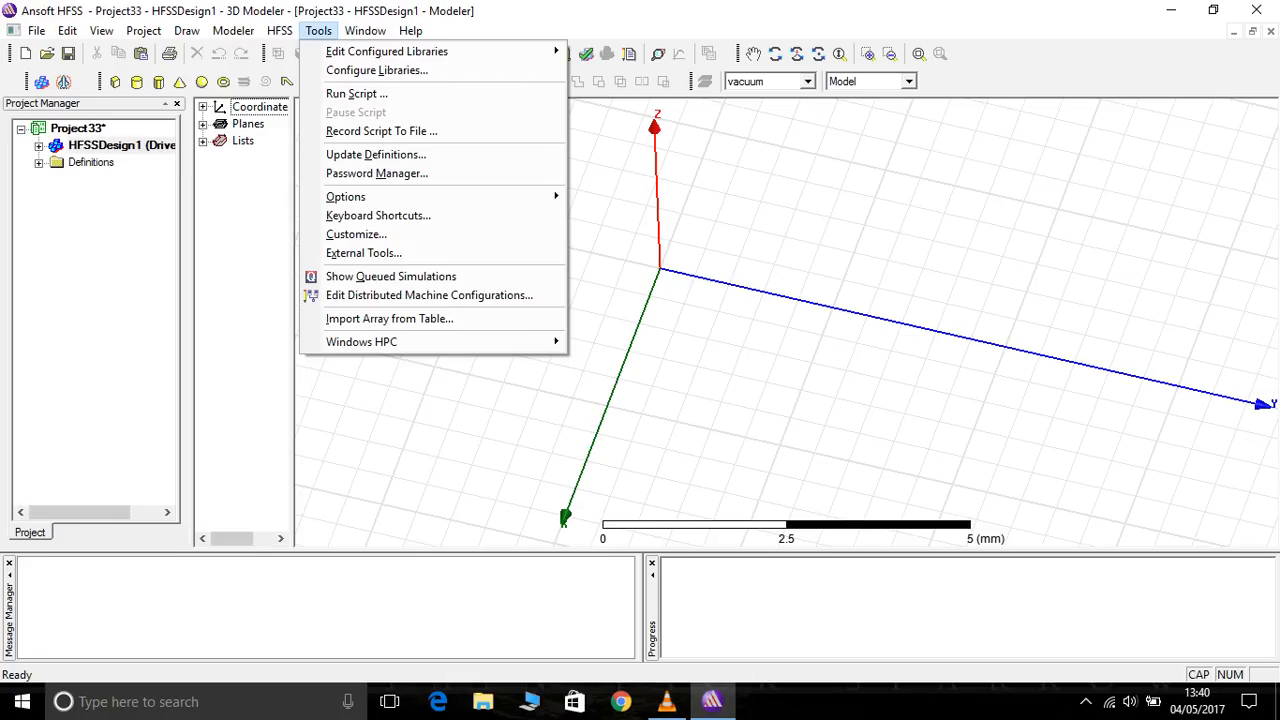
mouse_move(279, 31)
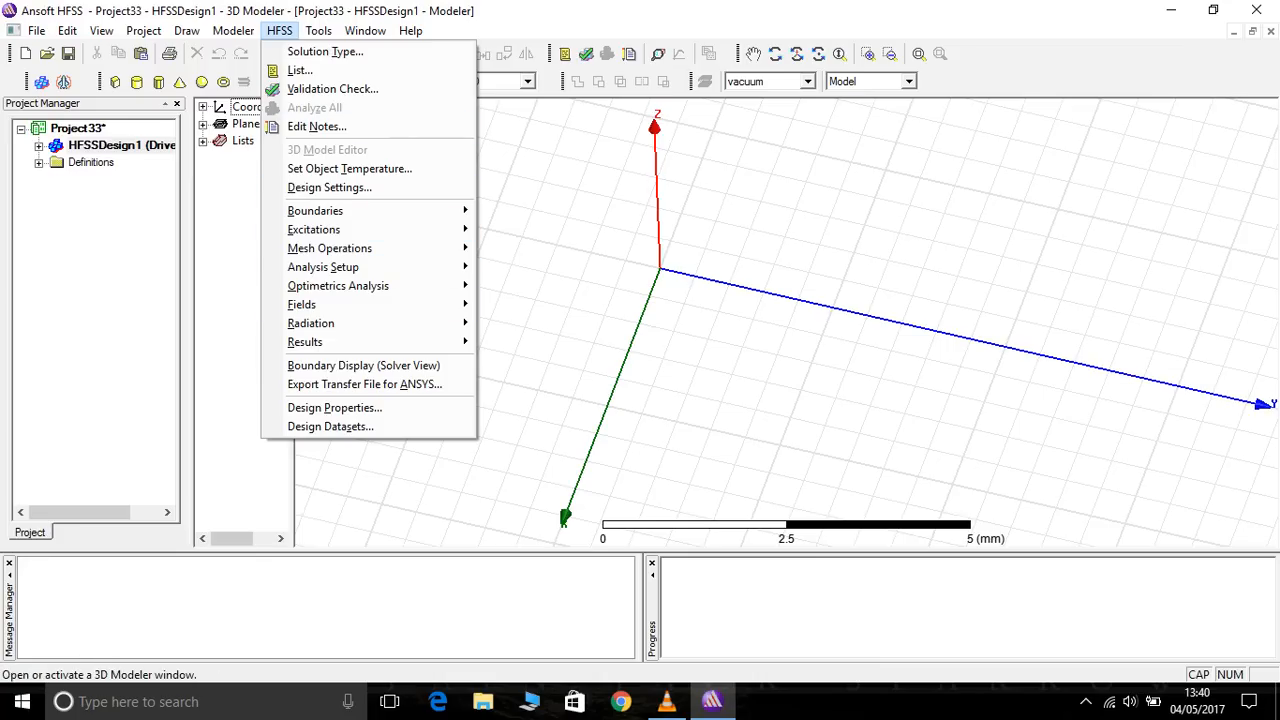
mouse_move(233, 31)
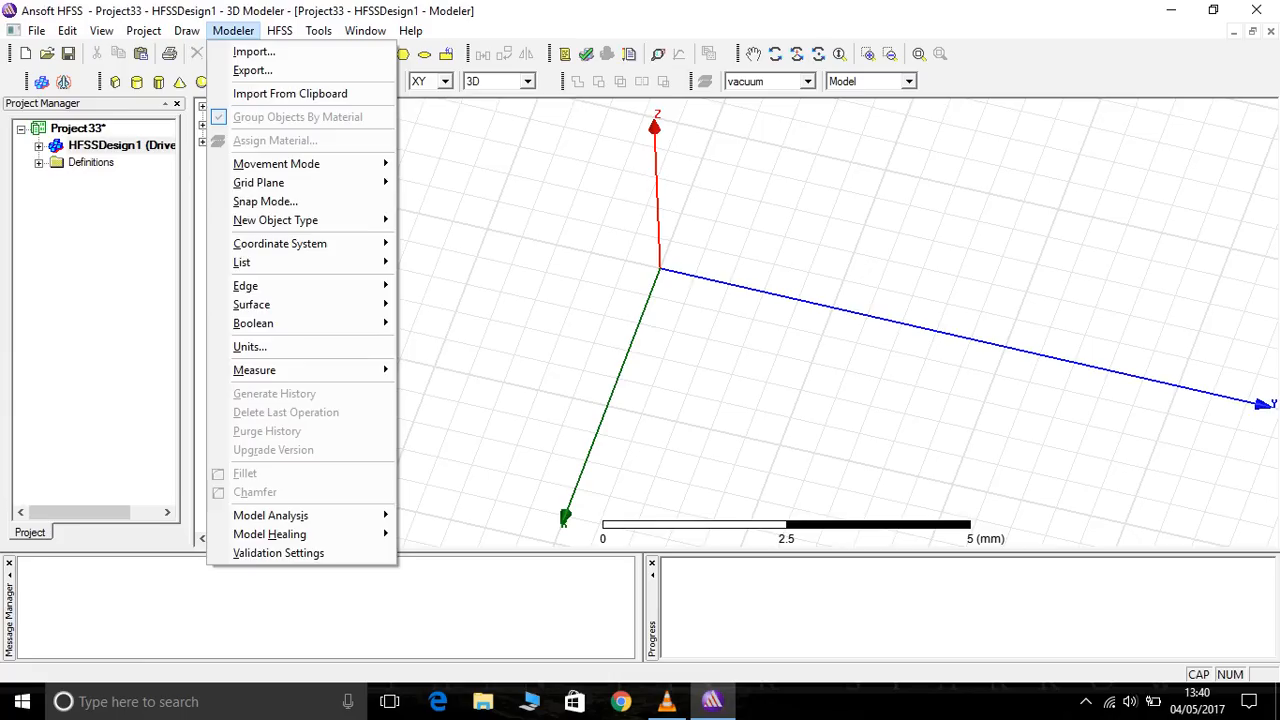
mouse_move(186, 31)
mouse_move(143, 31)
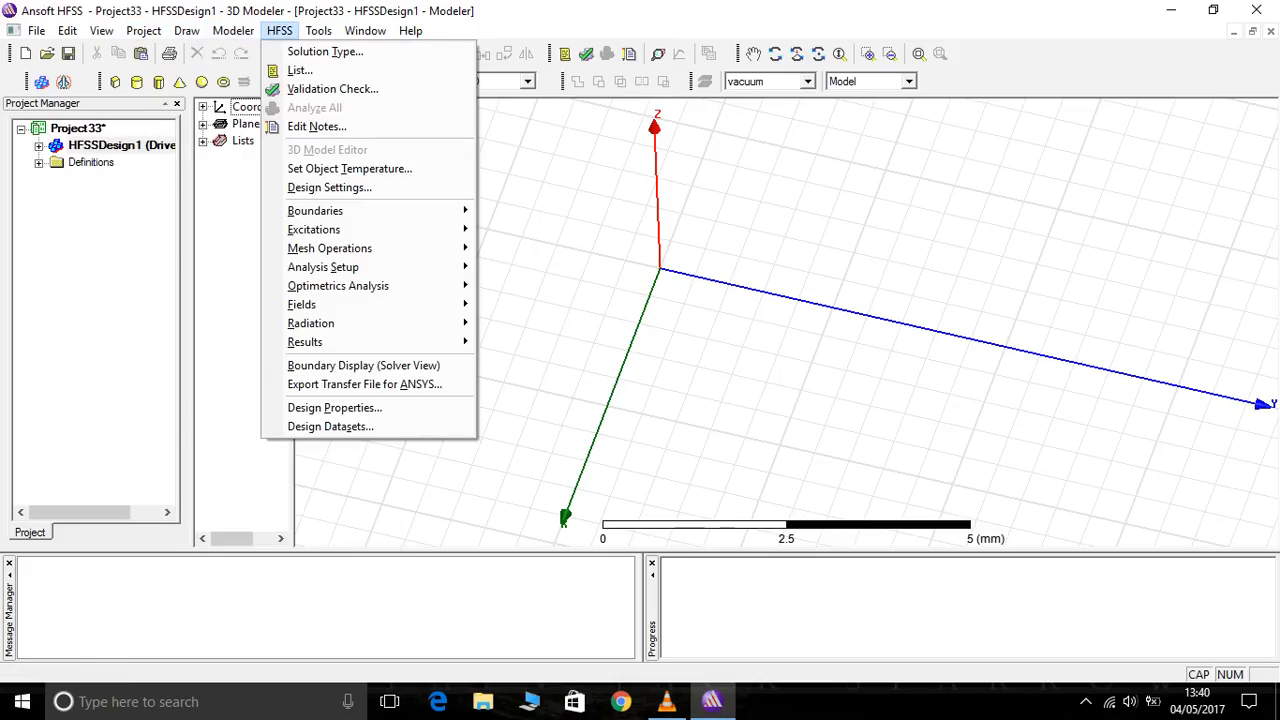
click(713, 702)
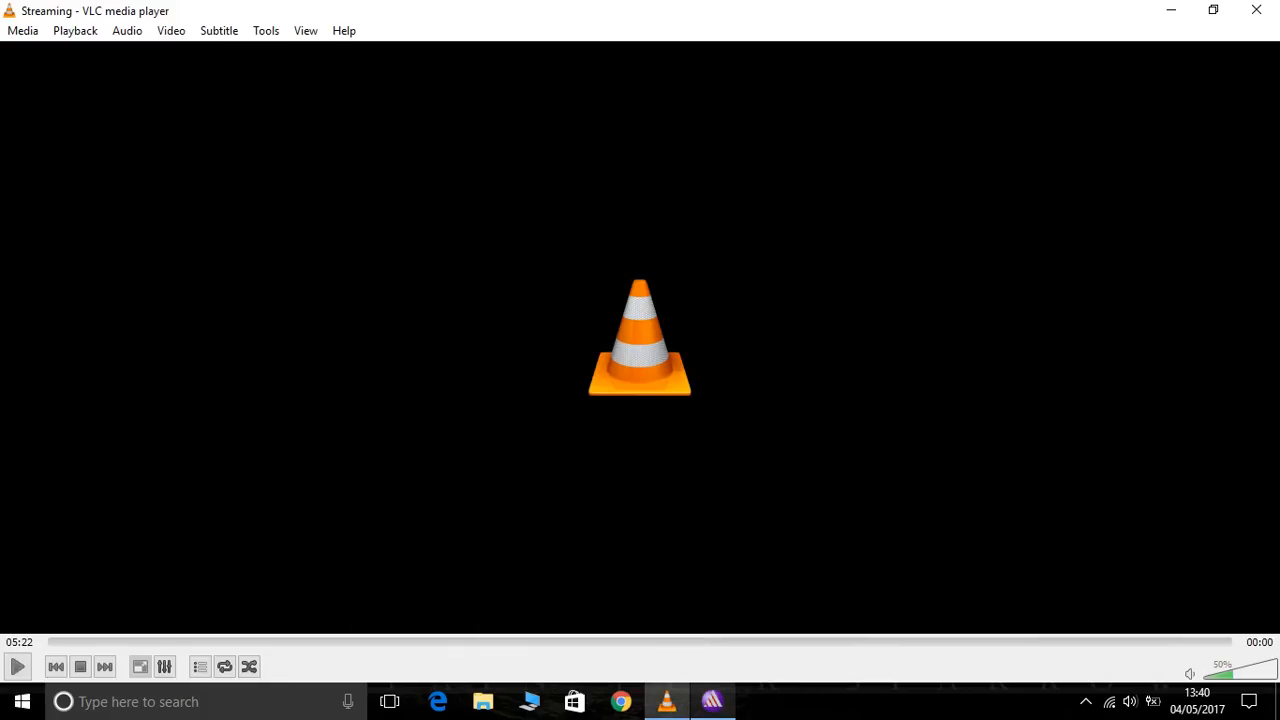
Resume the stream in VLC media player, minimize it and switch back to the Ansoft HFSS project.
click(18, 666)
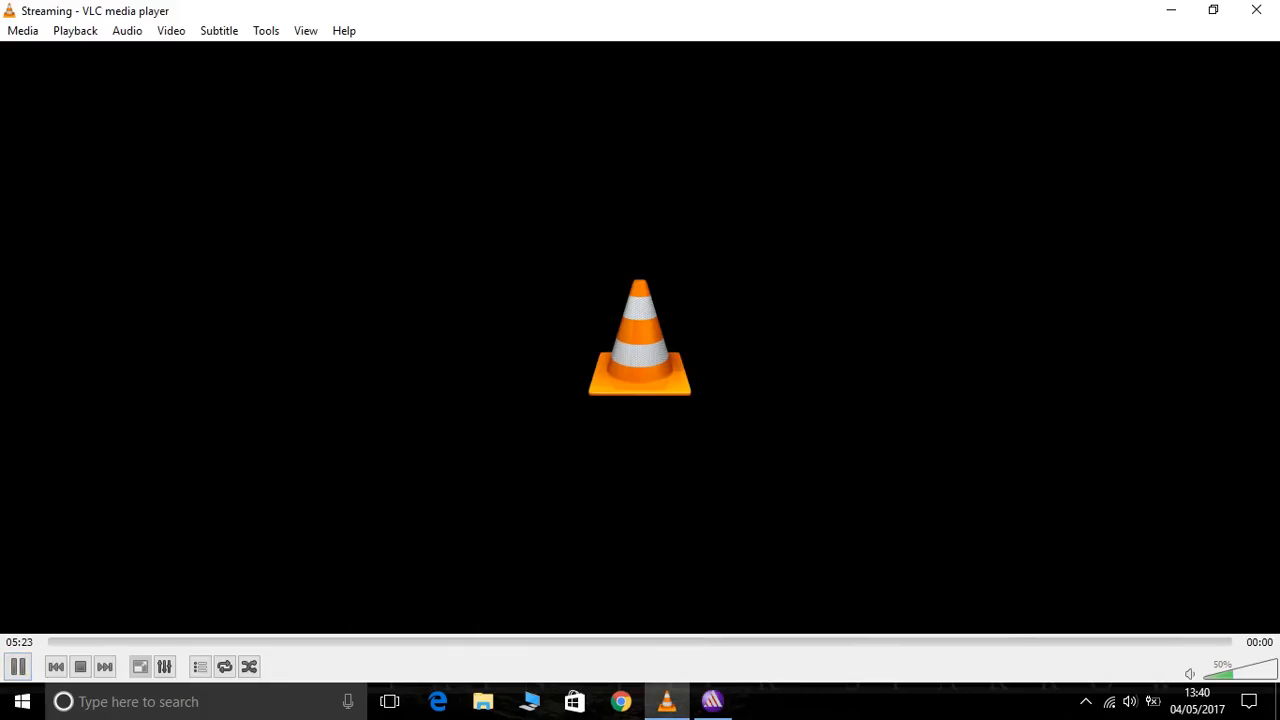
click(667, 702)
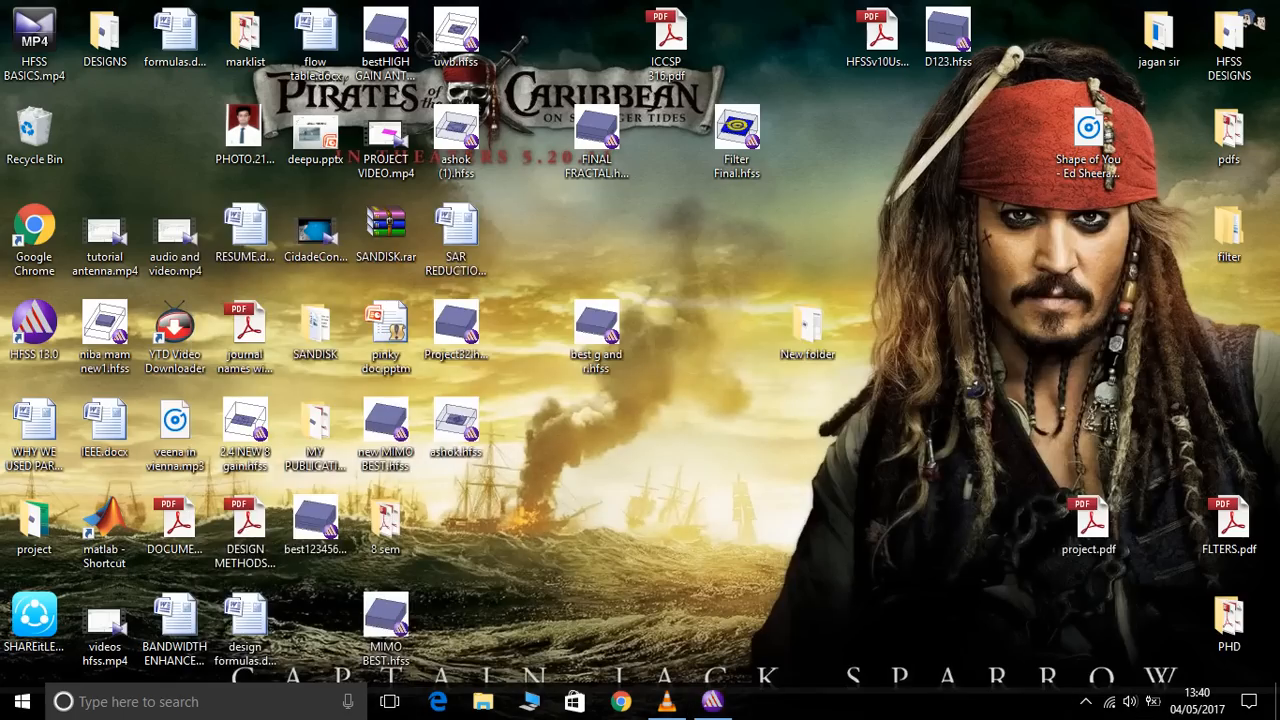
click(713, 702)
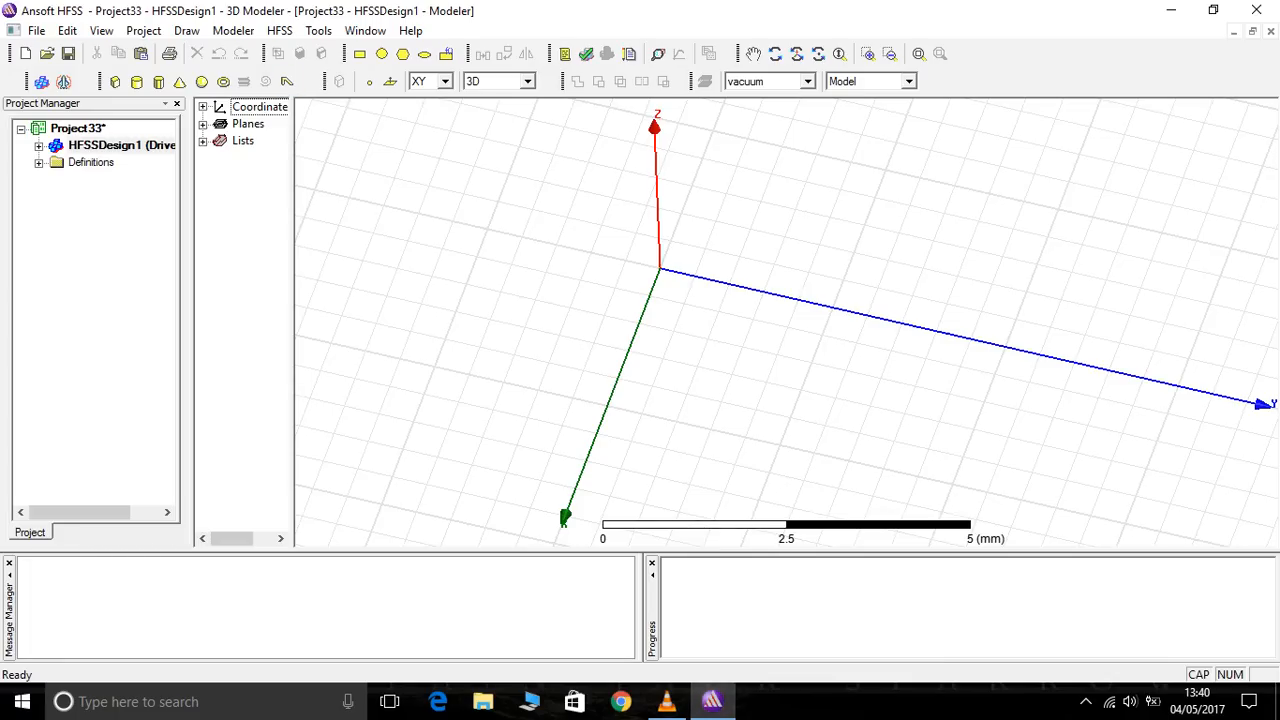
Check the available length units and confirm mm as the model units without rescaling.
click(233, 31)
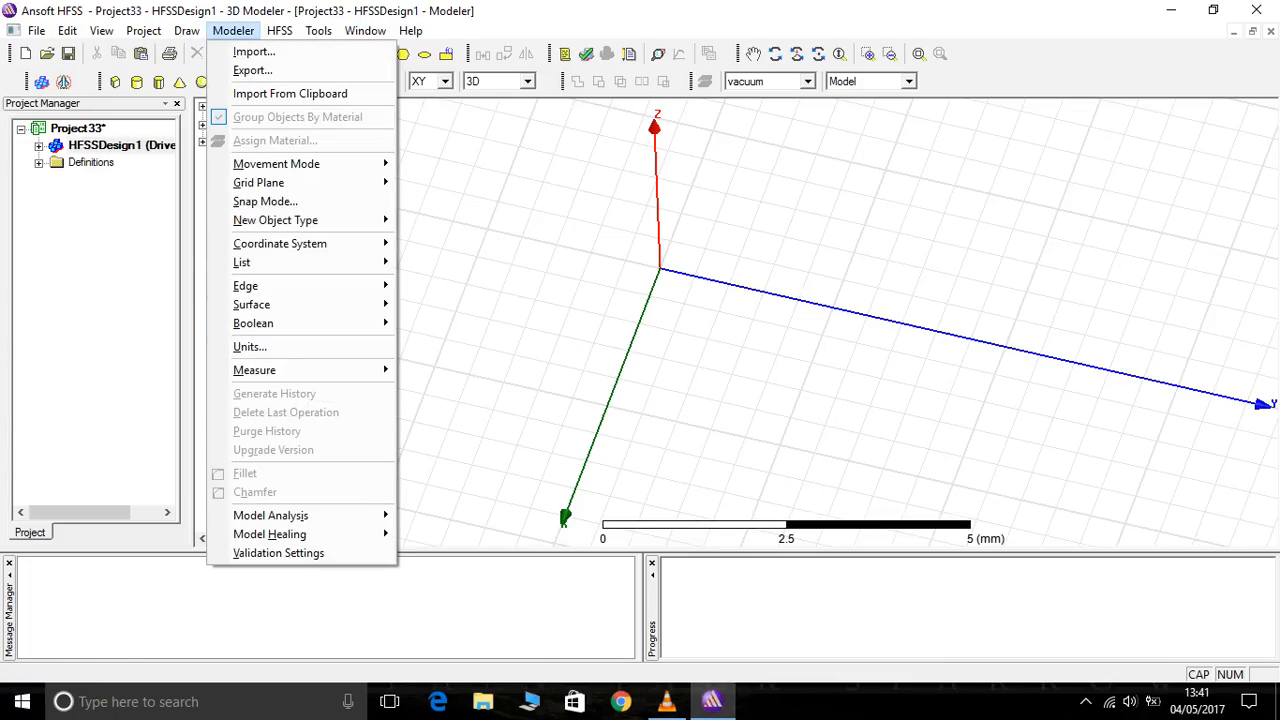
click(250, 346)
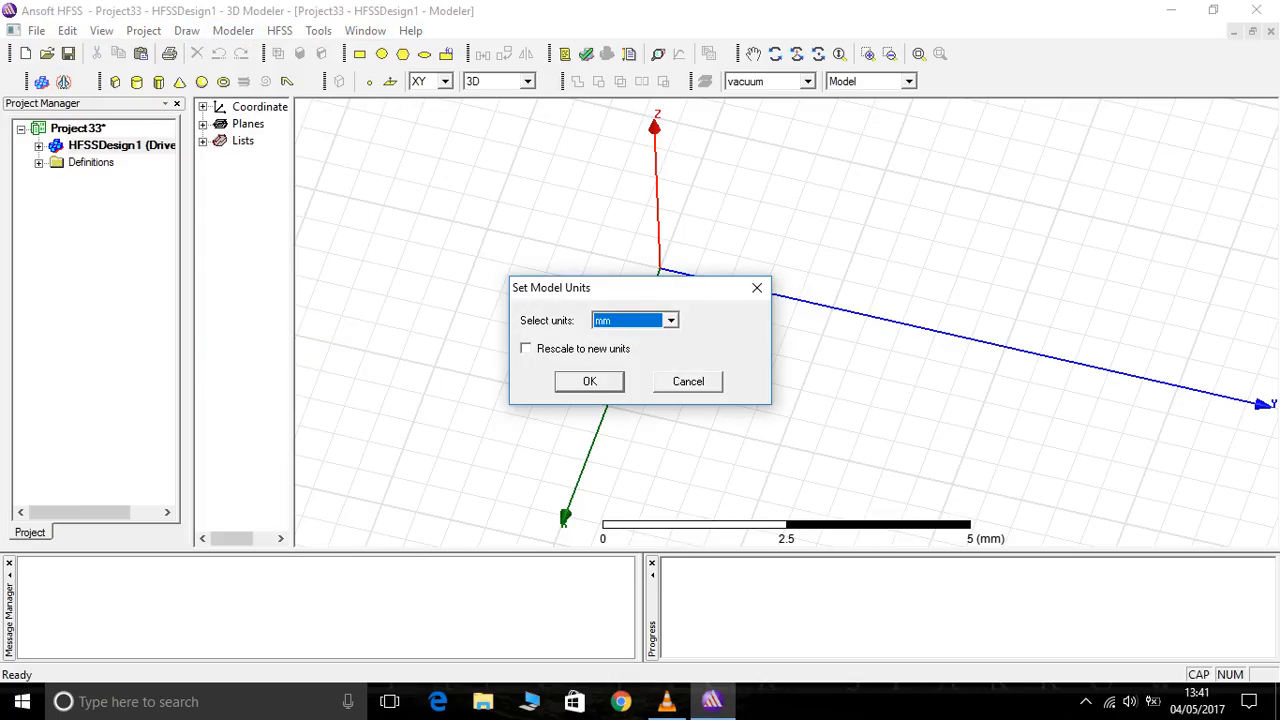
click(671, 321)
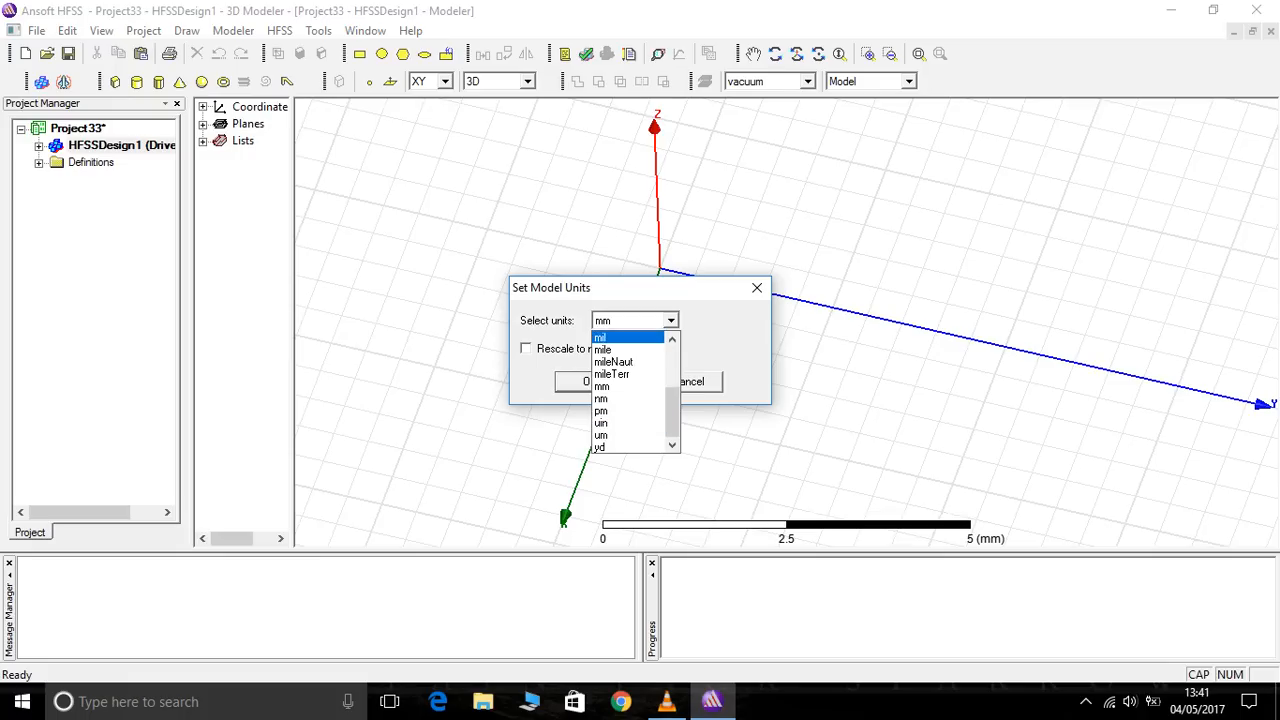
click(645, 321)
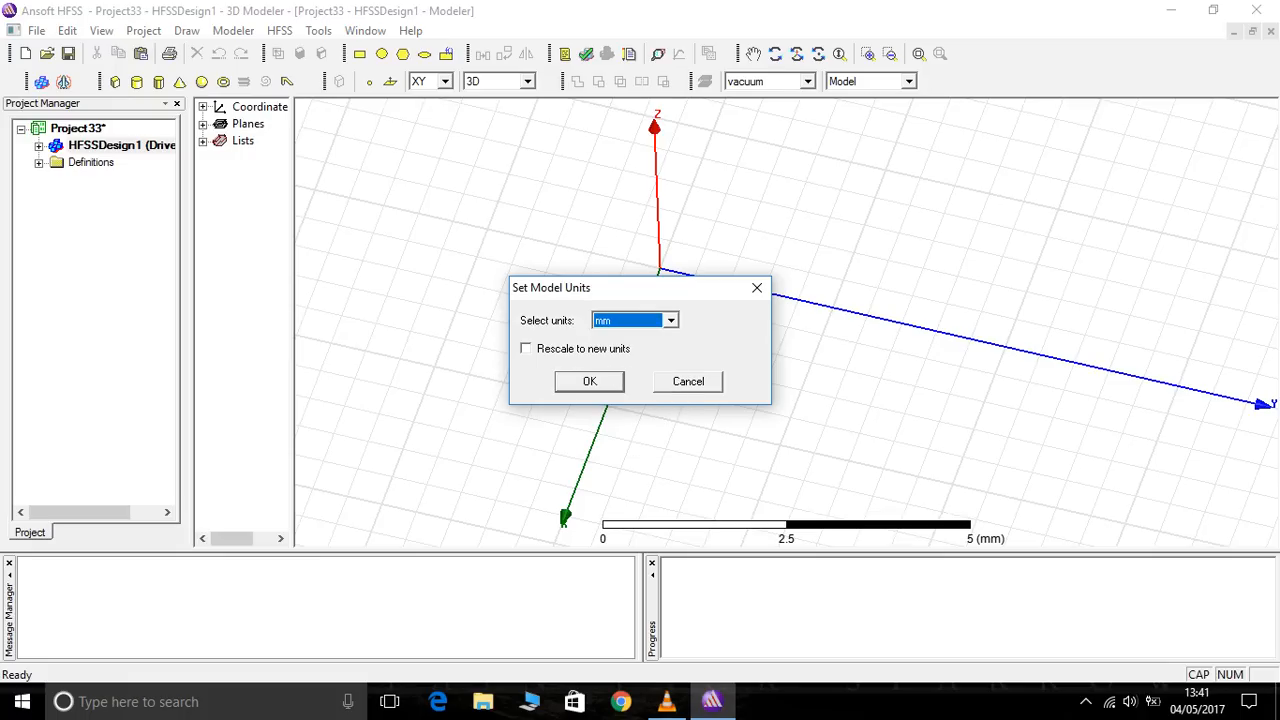
key(Return)
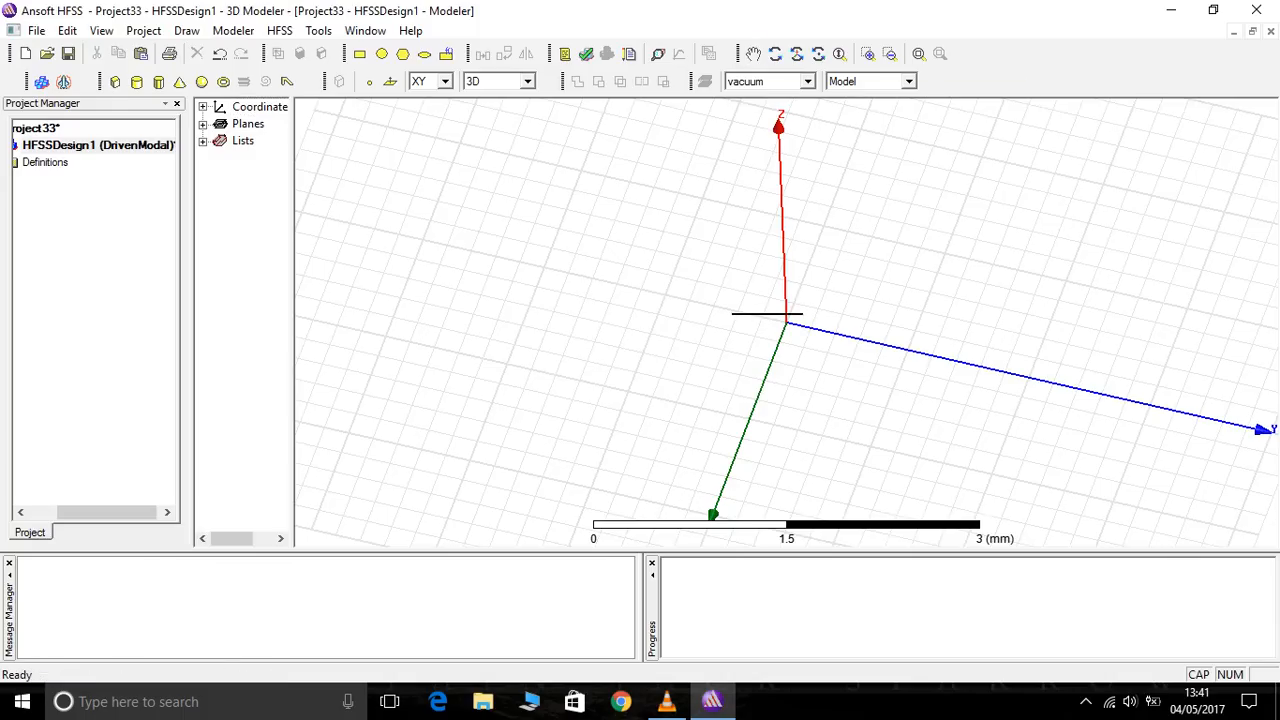
Pan the coordinate origin across the 3D view, rotate around the model center and leave the rotate mode.
click(753, 53)
drag(787, 322, 625, 302)
click(774, 54)
mouse_move(760, 340)
mouse_down()
mouse_move(740, 265)
mouse_move(790, 330)
mouse_move(760, 335)
mouse_up()
right_click(790, 224)
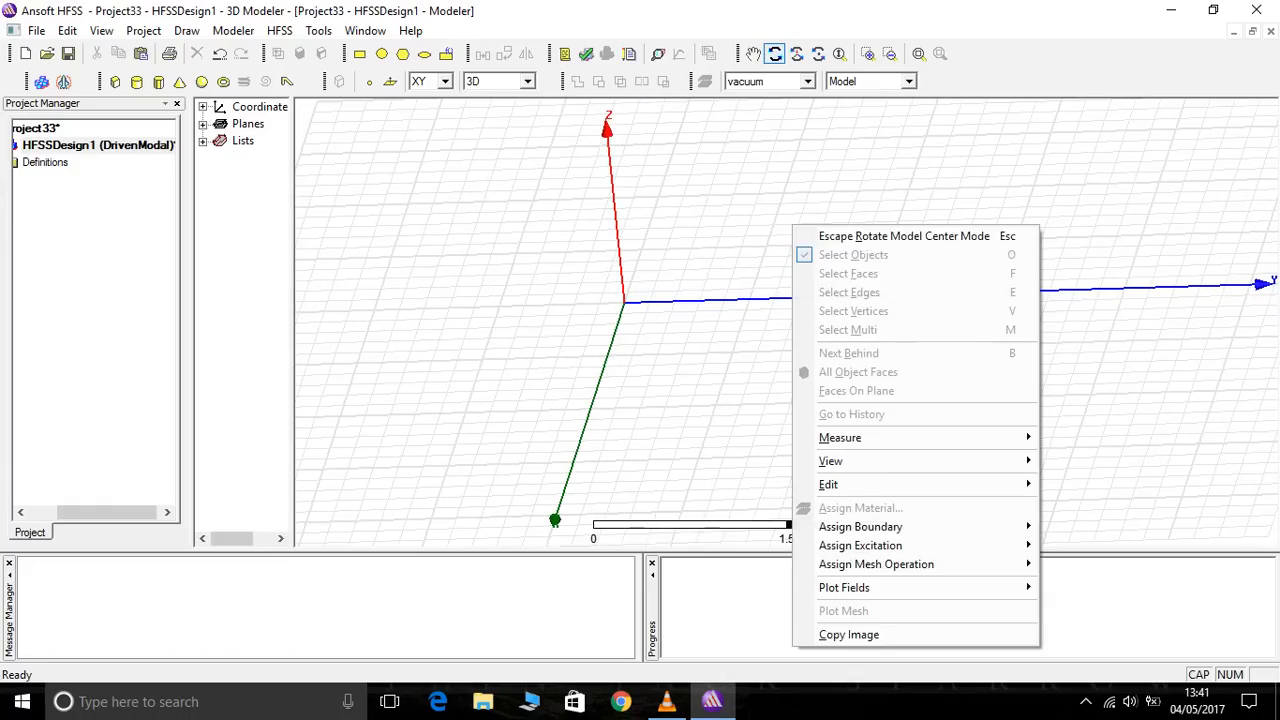
click(850, 233)
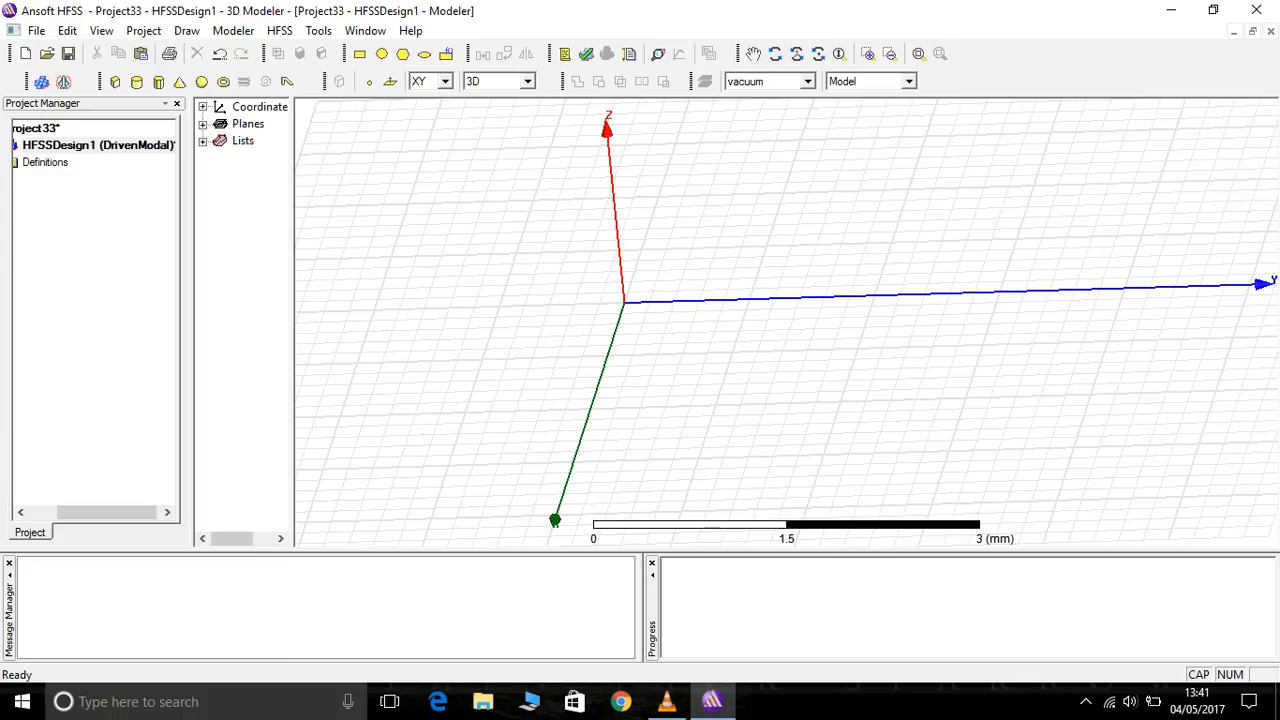
Insert a second HFSS design into the project and rotate its 3D view around the model center.
click(41, 82)
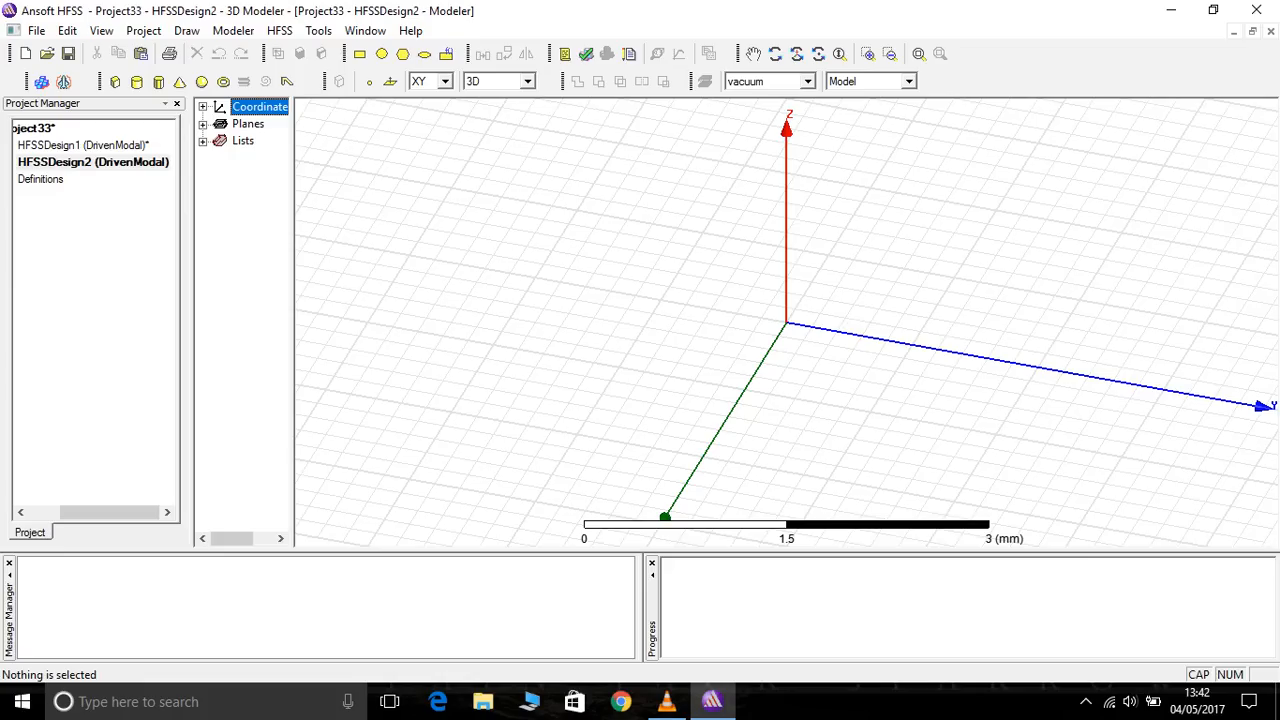
click(775, 54)
drag(740, 350, 780, 352)
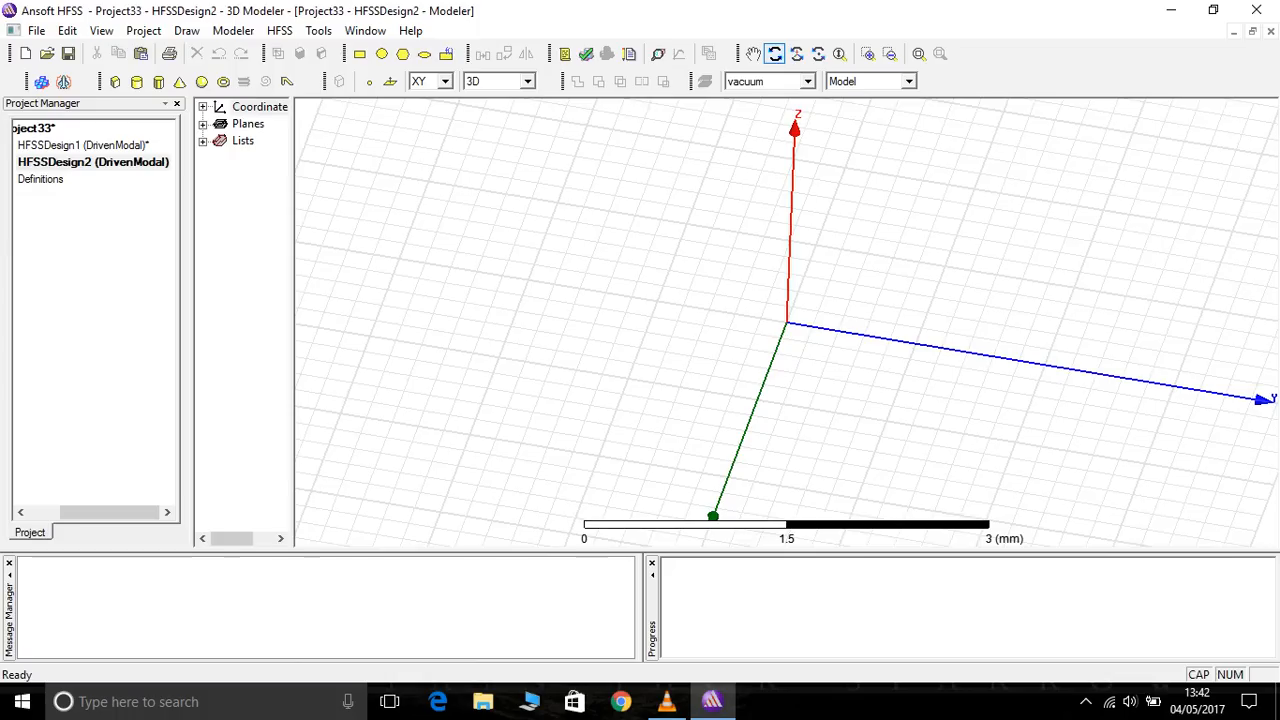
drag(780, 352, 777, 338)
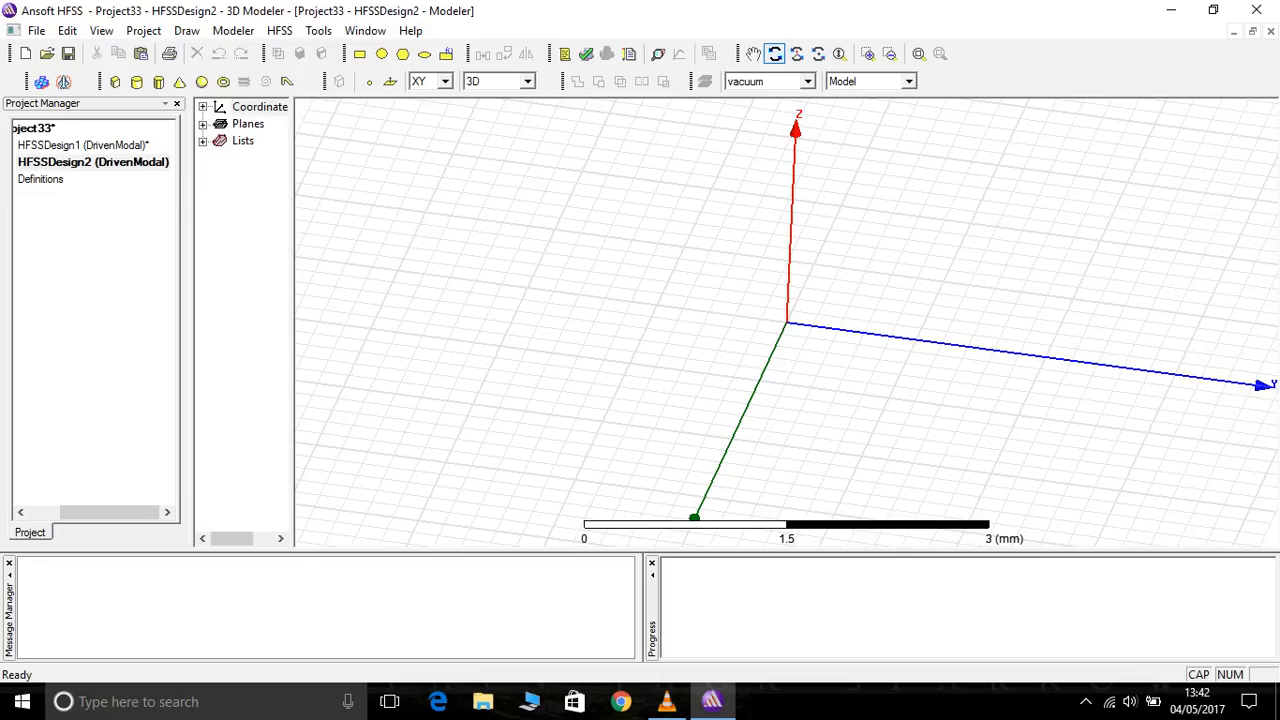
drag(787, 322, 802, 322)
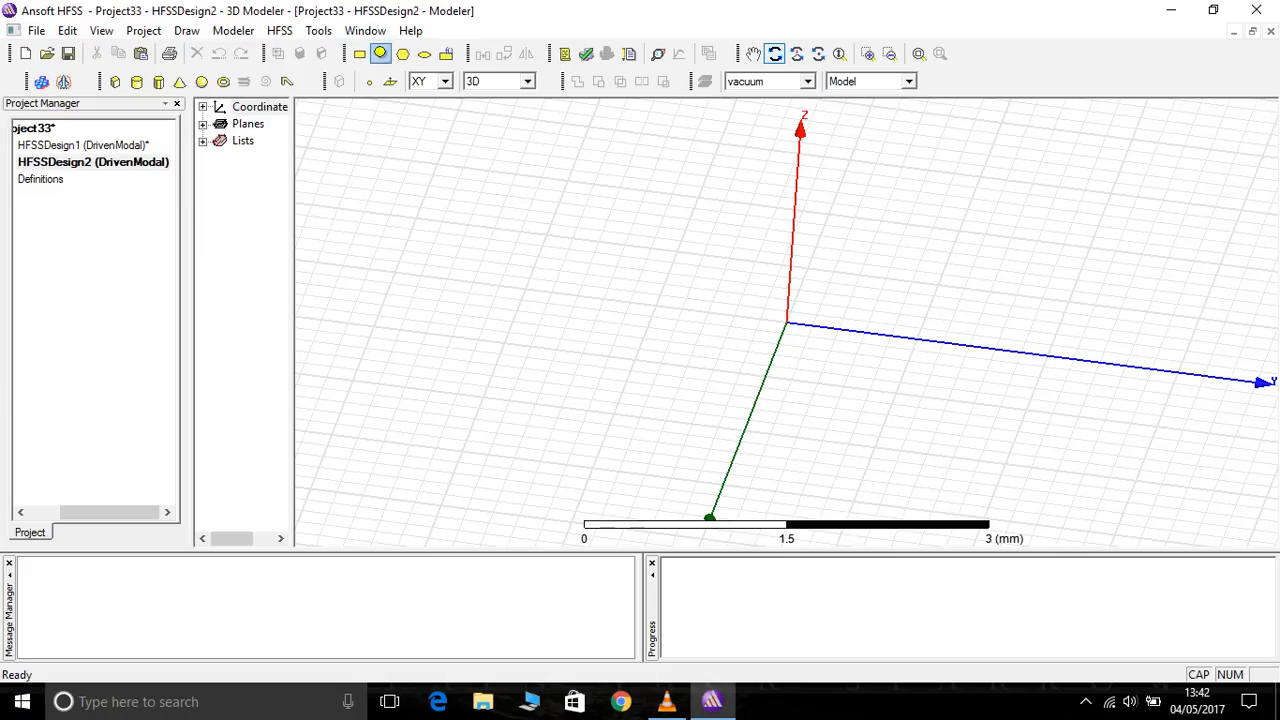
drag(787, 322, 760, 322)
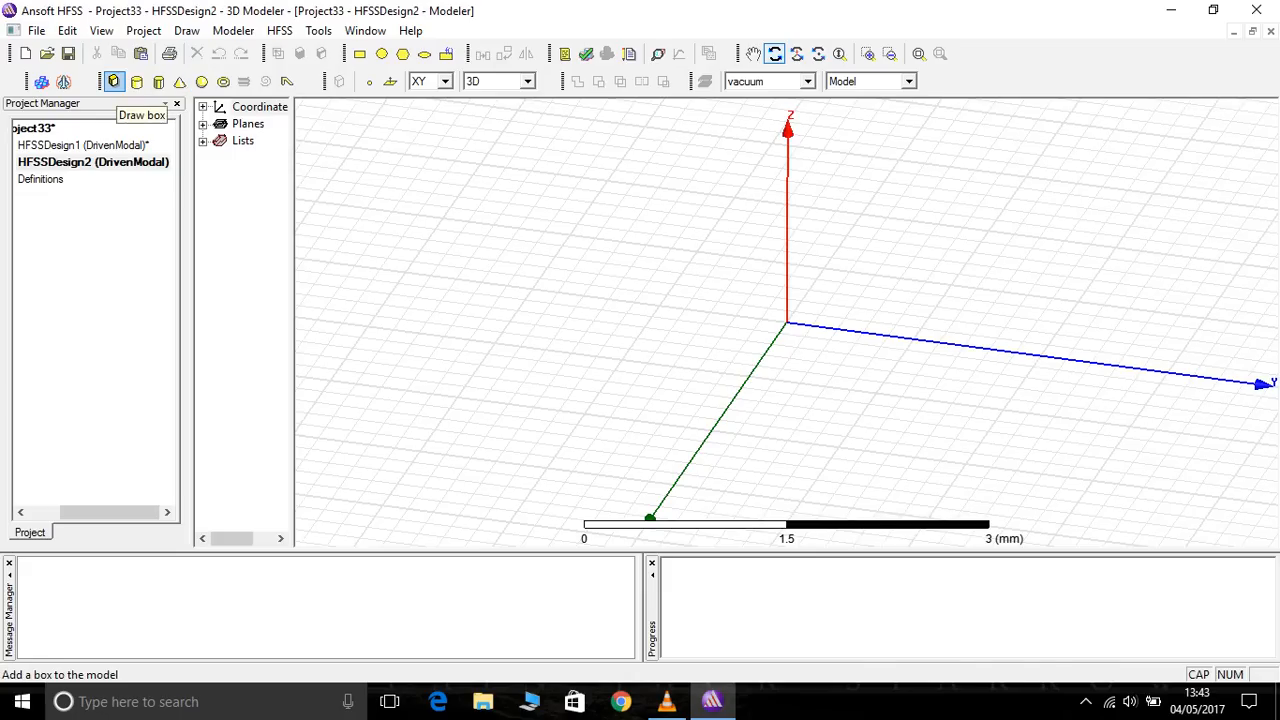
Draw a box starting at the origin, about 2.2 mm in X, 3.2 mm in Y and 0.4 mm high.
click(113, 82)
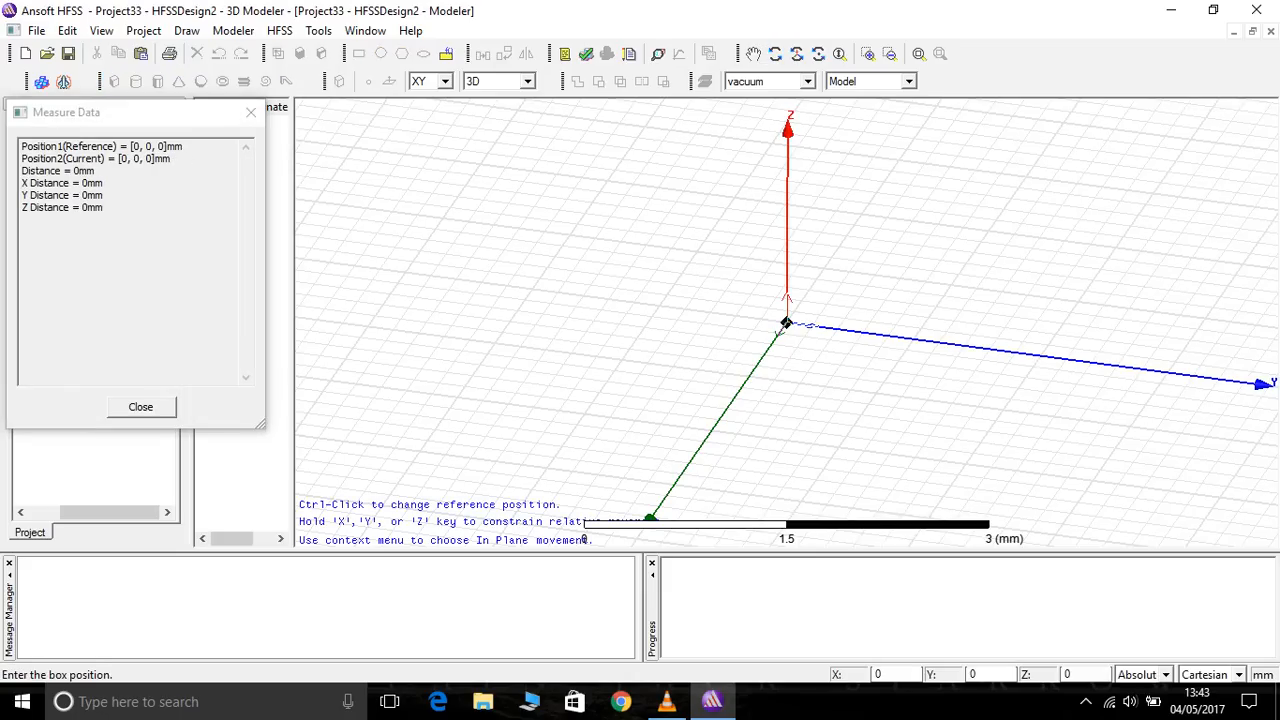
click(786, 323)
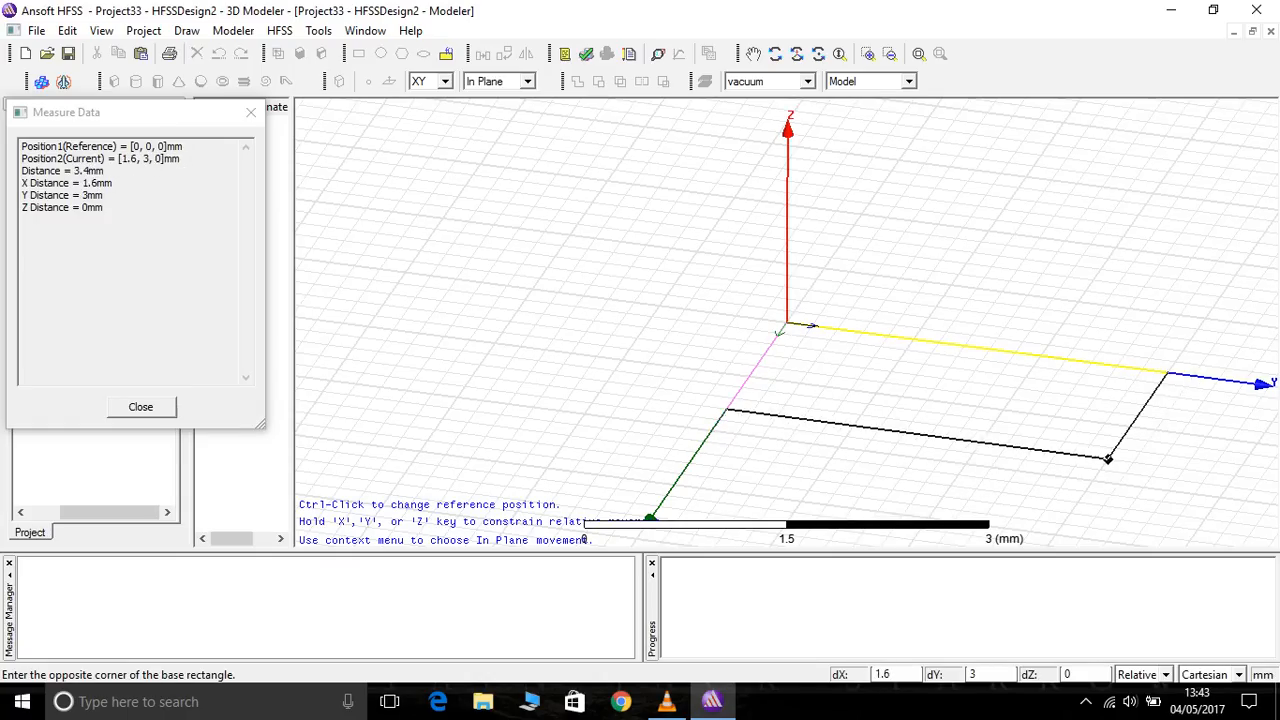
click(1110, 493)
click(1110, 447)
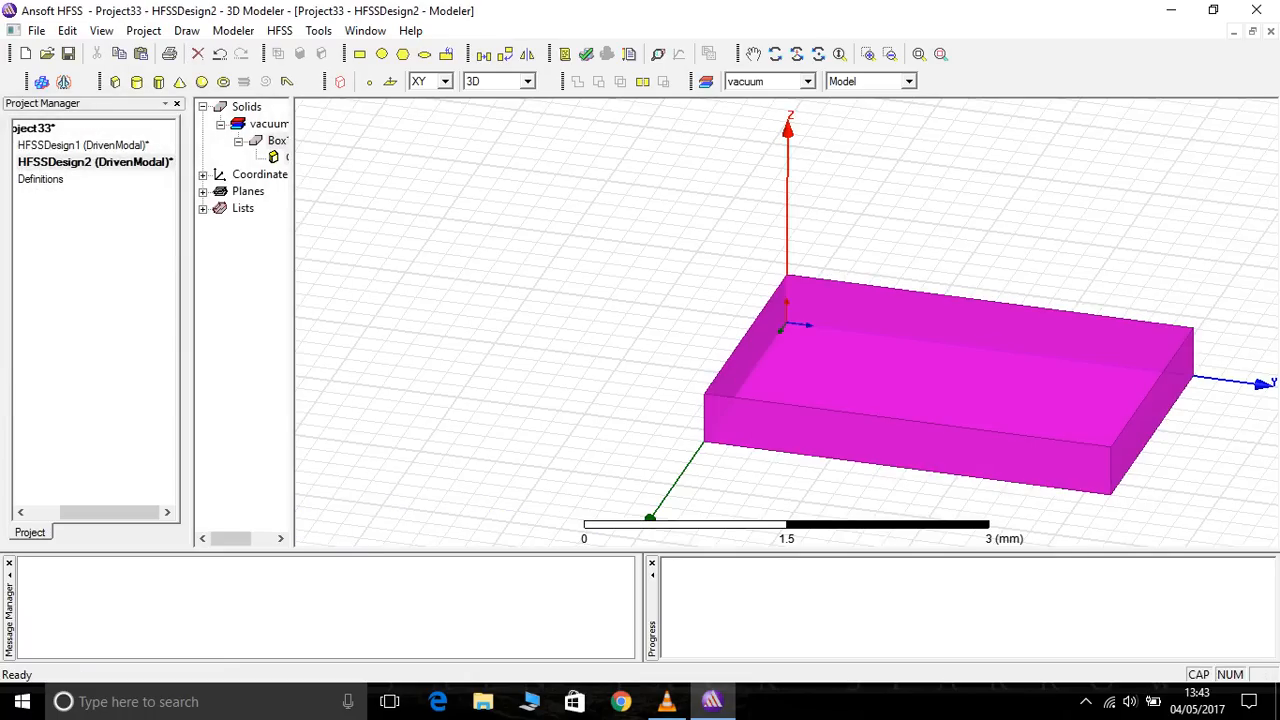
Widen the model tree and rename the new box as SUBSRATE in its attributes.
drag(292, 320, 361, 320)
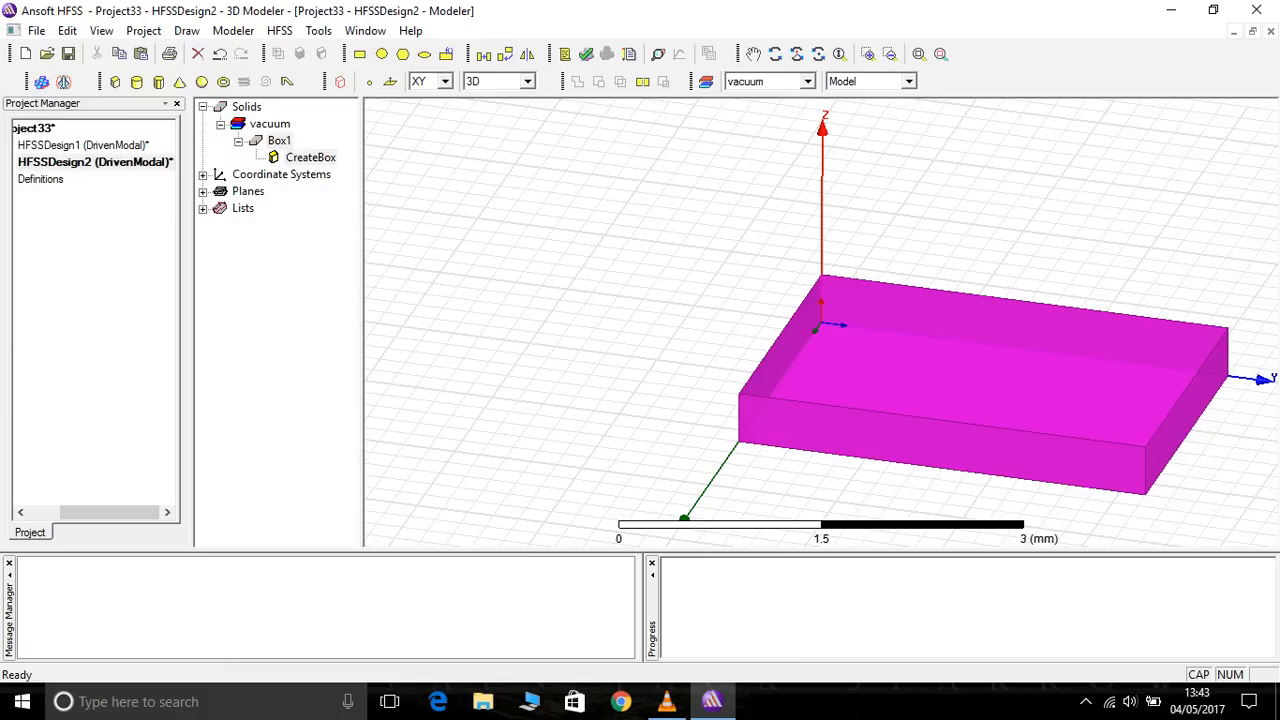
double_click(279, 141)
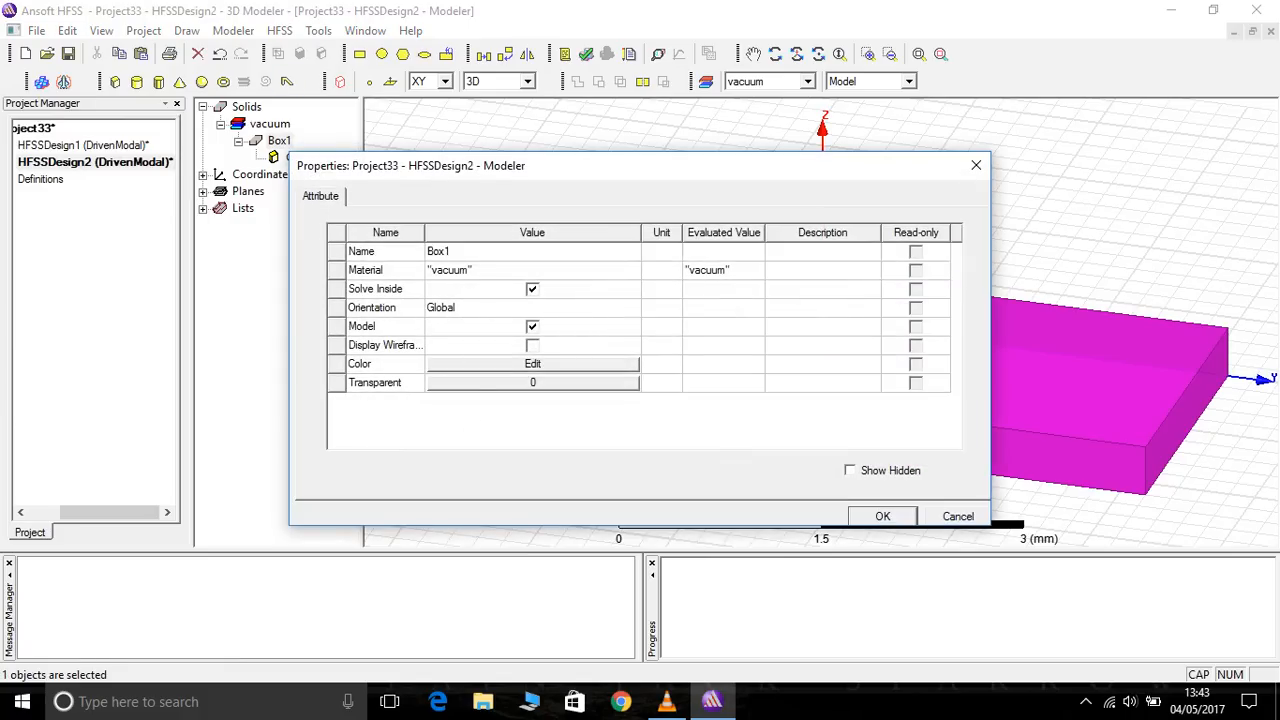
click(440, 251)
text(SUBSRATE)
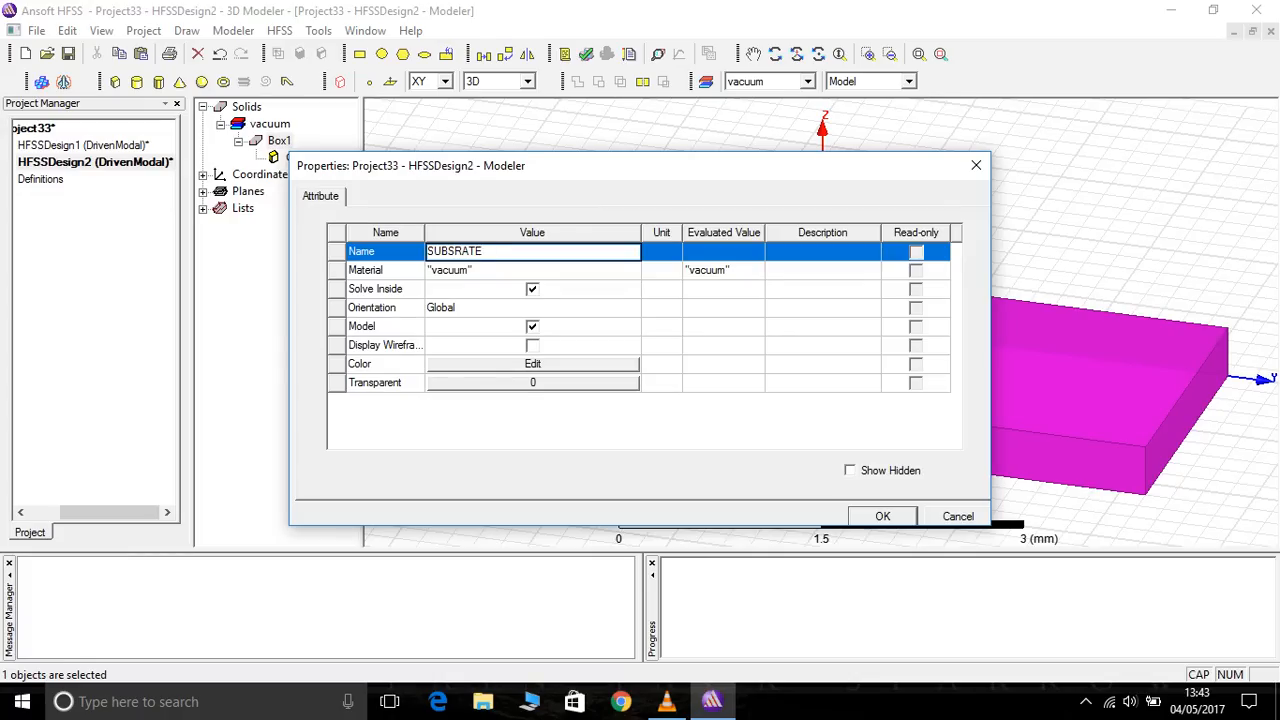
key(Return)
click(238, 141)
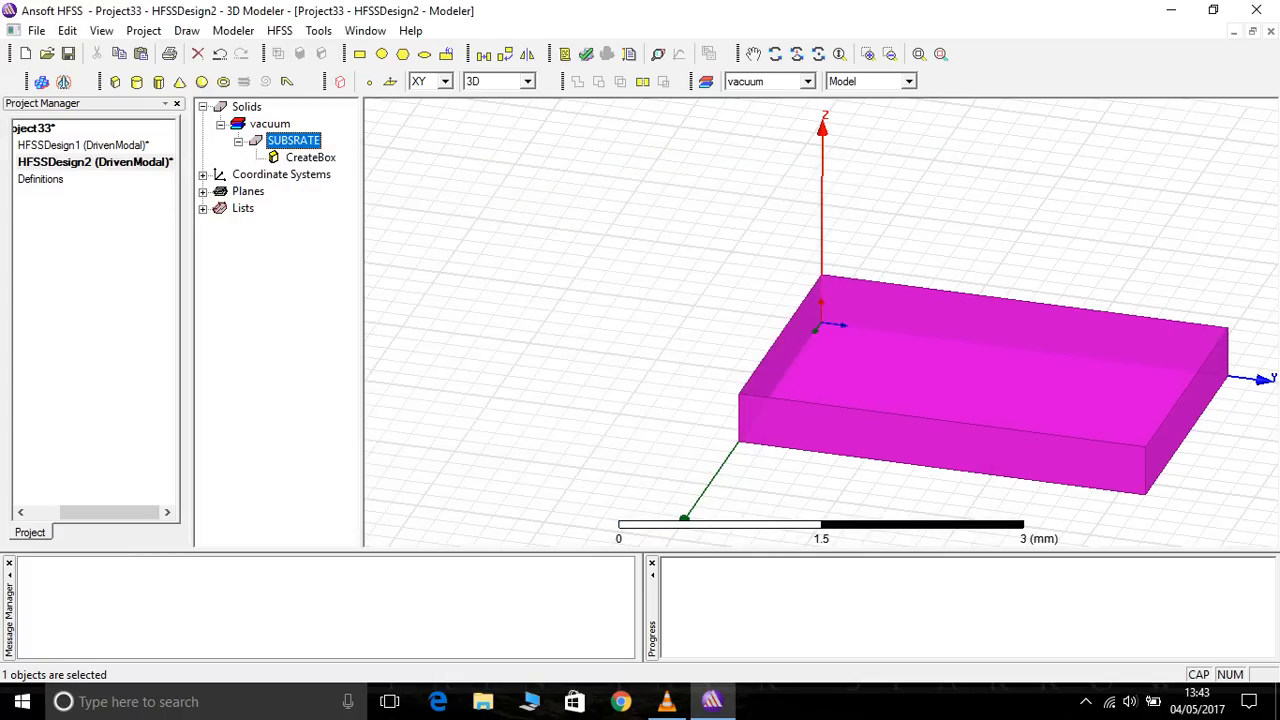
Set the ZSize of the SUBSRATE box to 1.6 mm in its CreateBox properties.
double_click(310, 157)
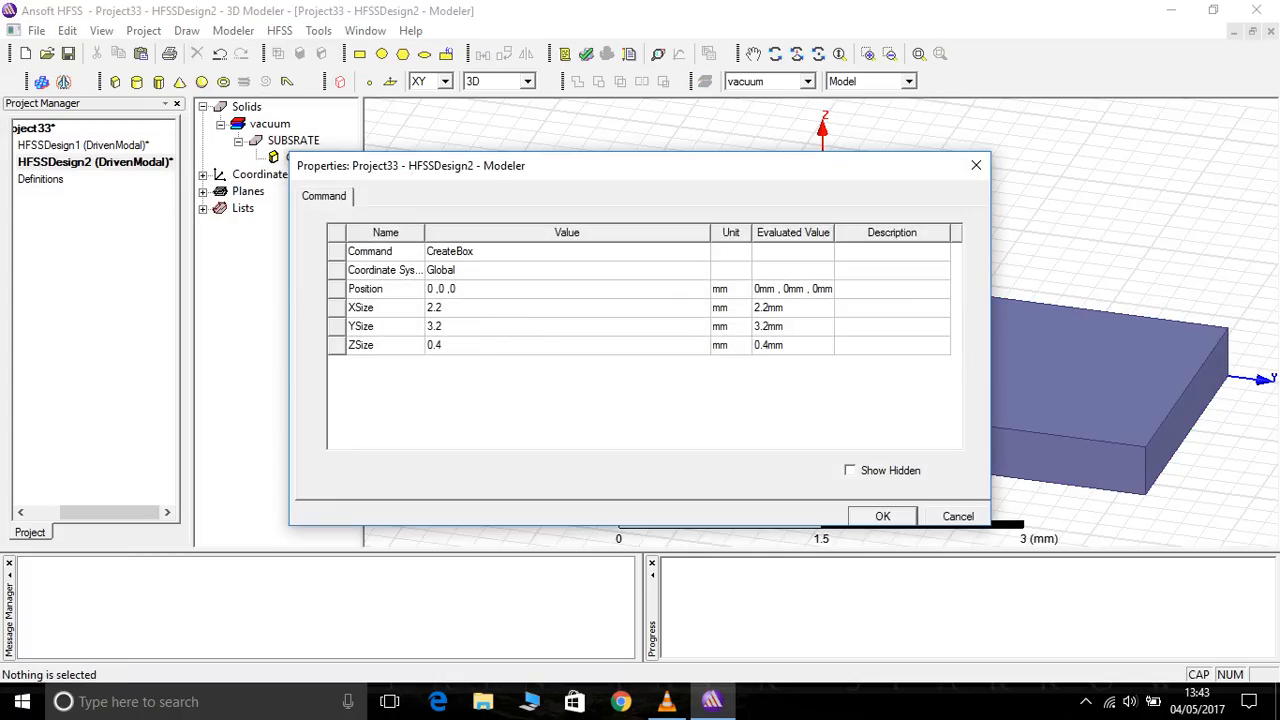
click(976, 165)
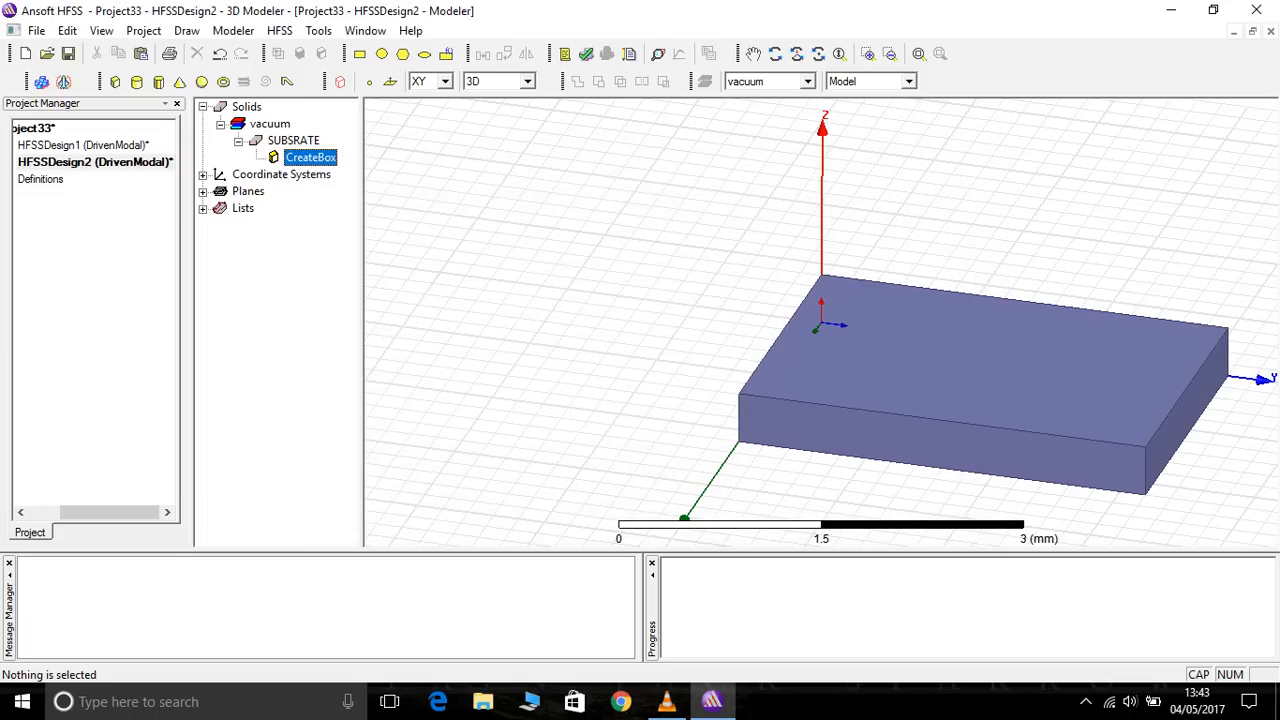
double_click(310, 157)
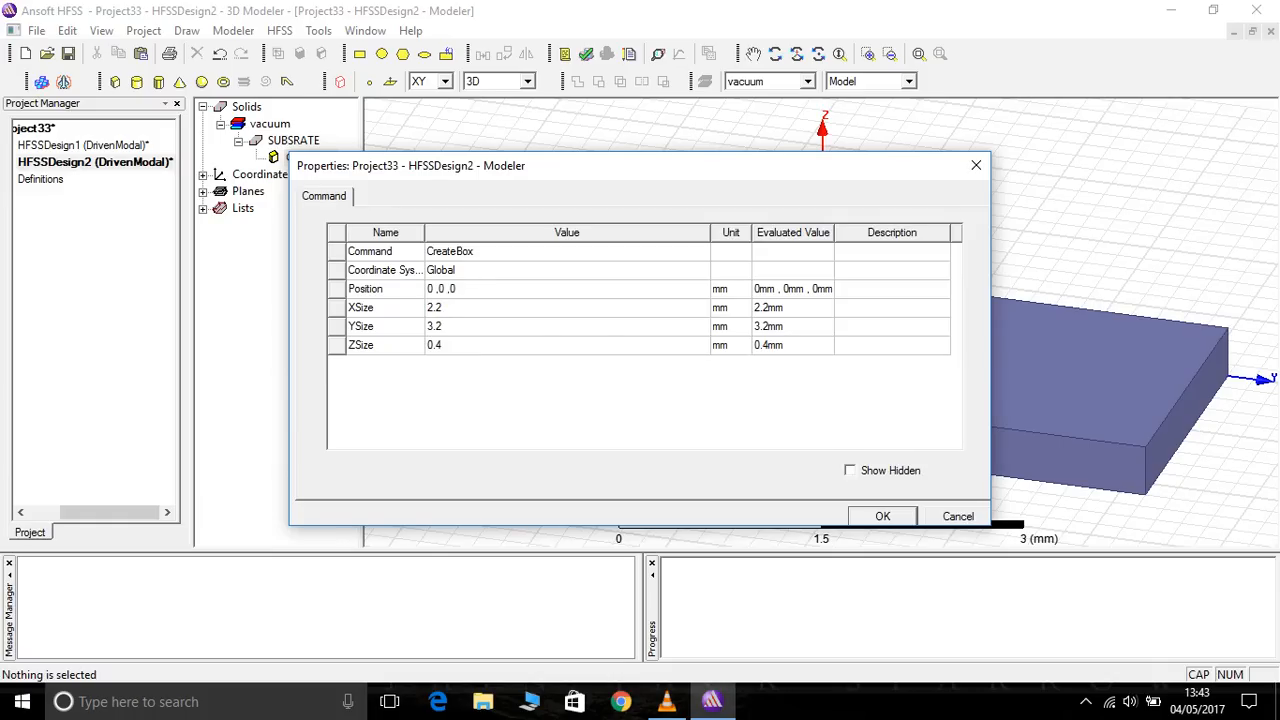
click(443, 345)
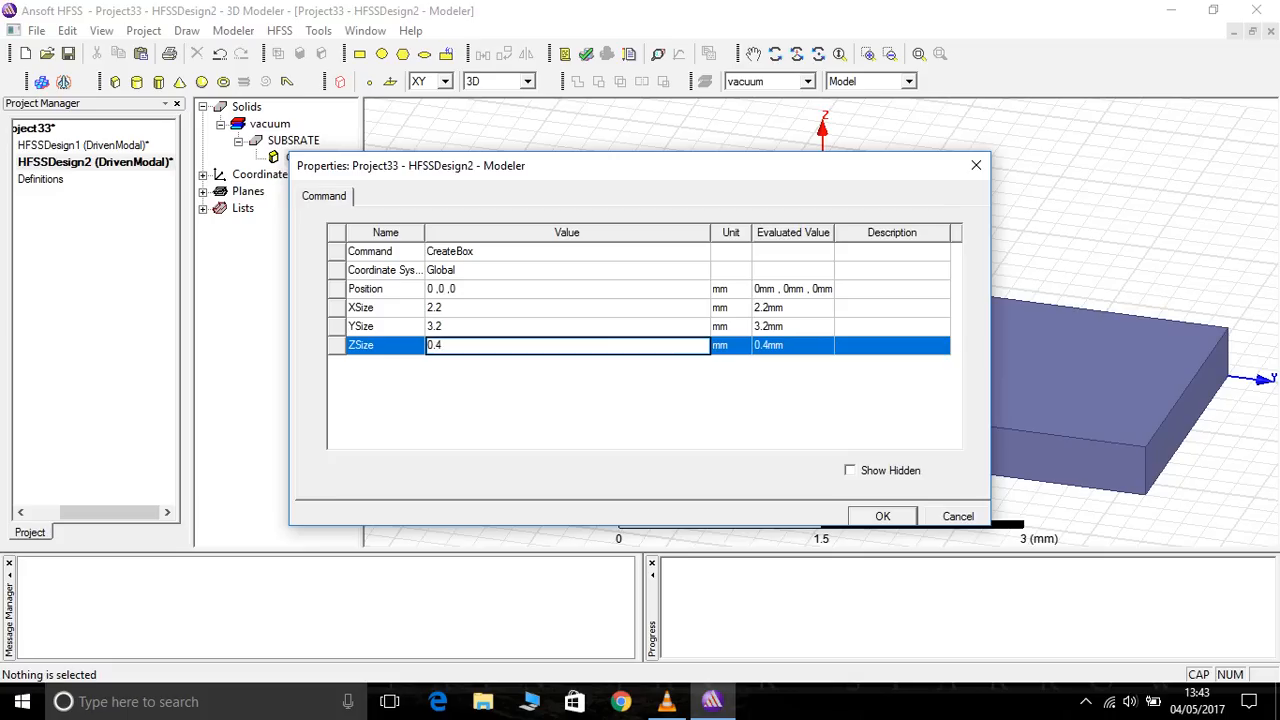
key(BackSpace)
key(BackSpace)
key(BackSpace)
text(1.6)
Set the box's XSize to 17 mm and its YSize to 21 mm, and apply the new dimensions.
click(480, 308)
text(17)
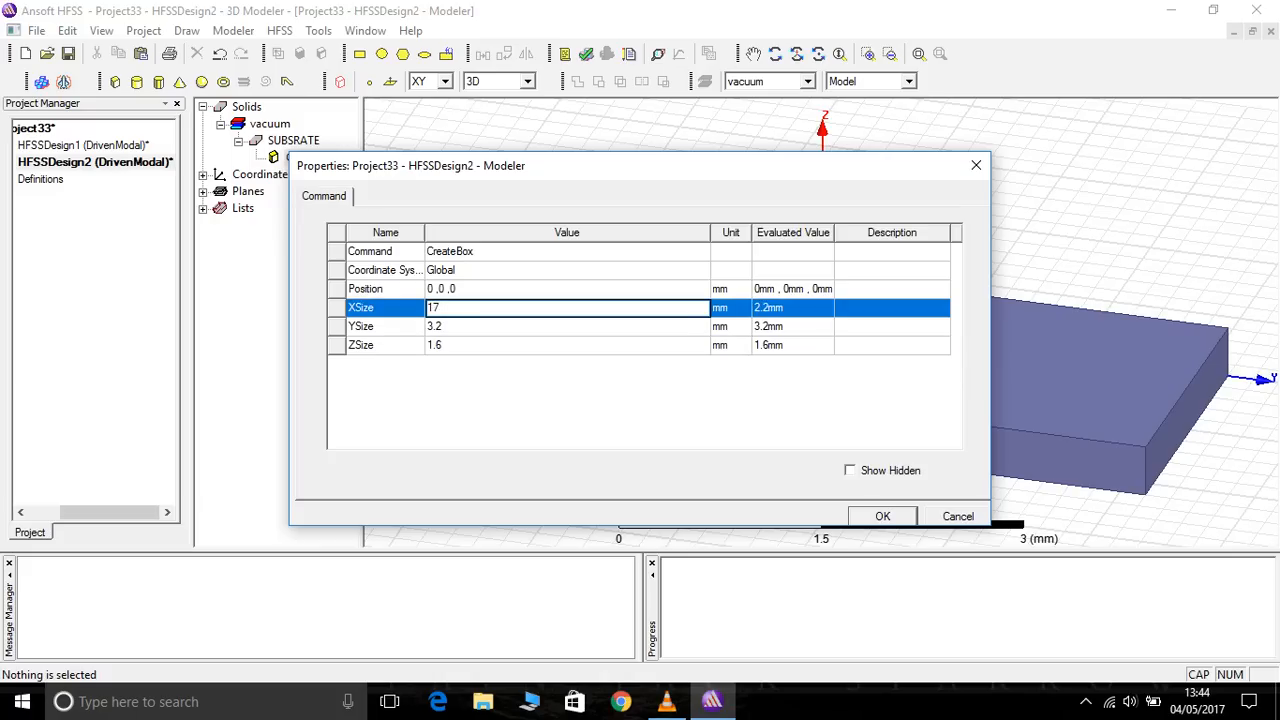
click(480, 327)
text(18)
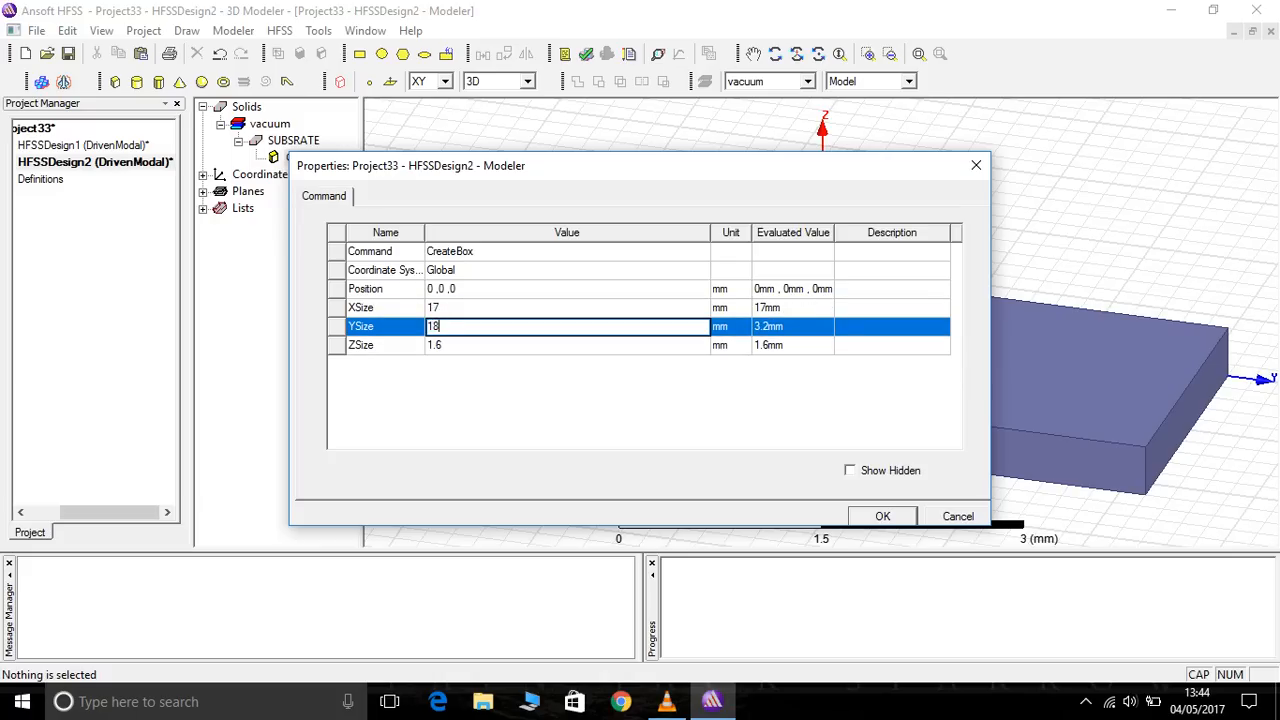
key(BackSpace)
key(BackSpace)
text(21)
key(Return)
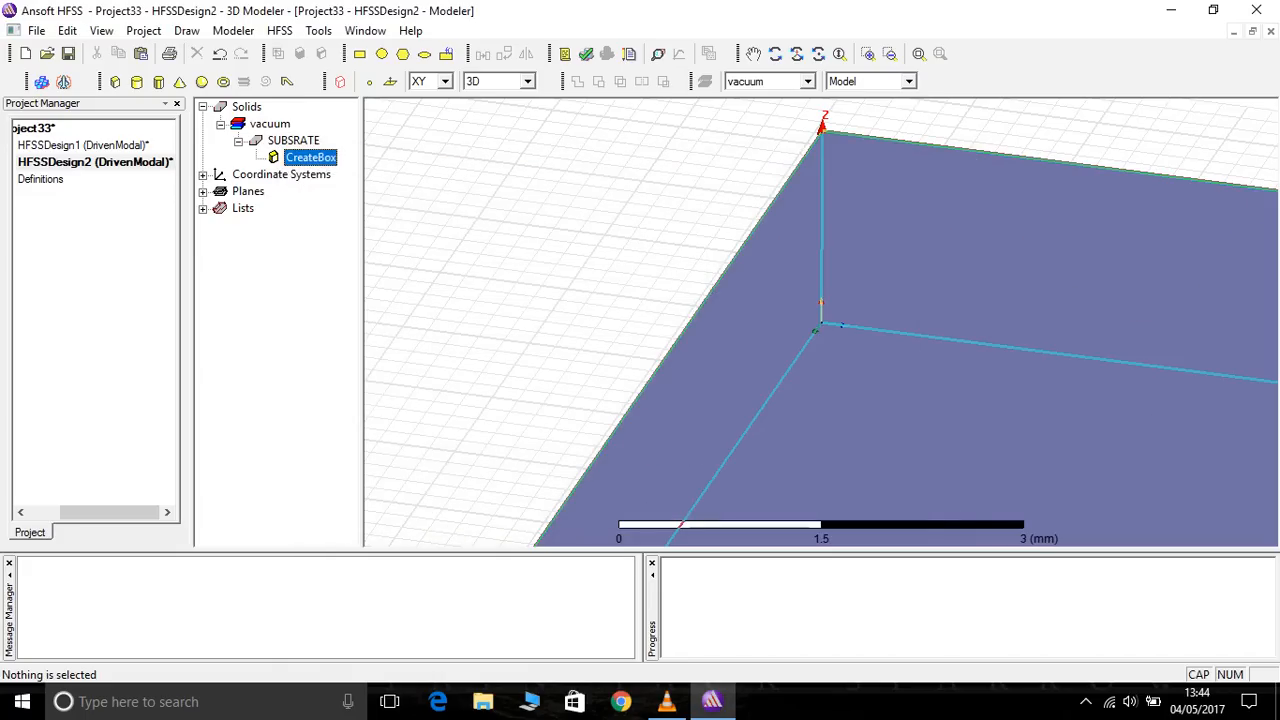
Select the SUBSRATE box and zoom and pan the 3D view to examine the whole resized box.
click(975, 340)
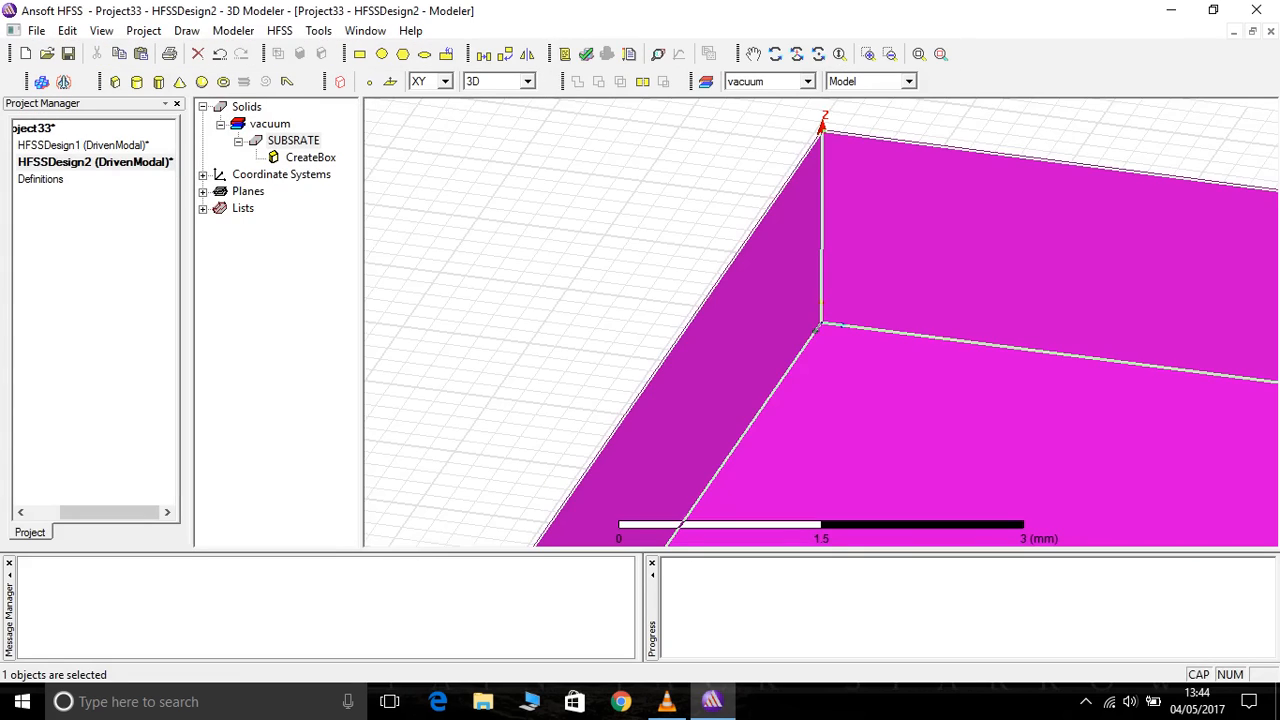
scroll(821, 322, down, 7)
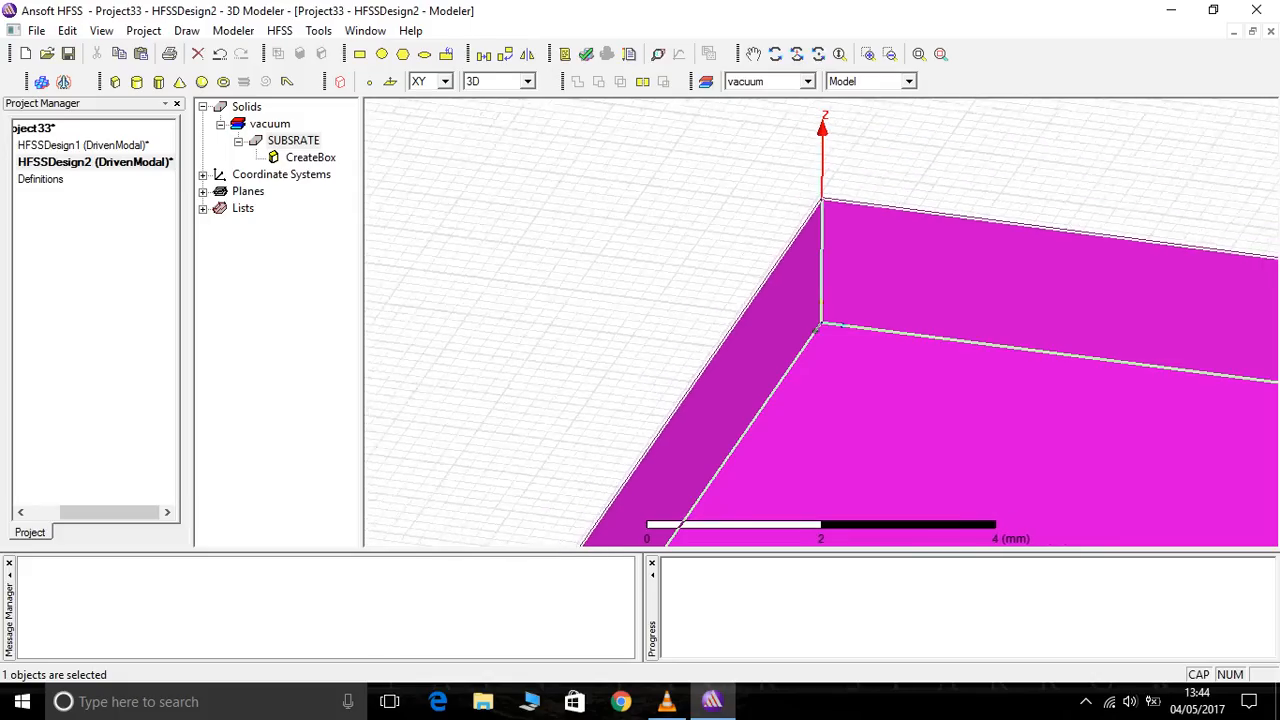
scroll(821, 322, down, 15)
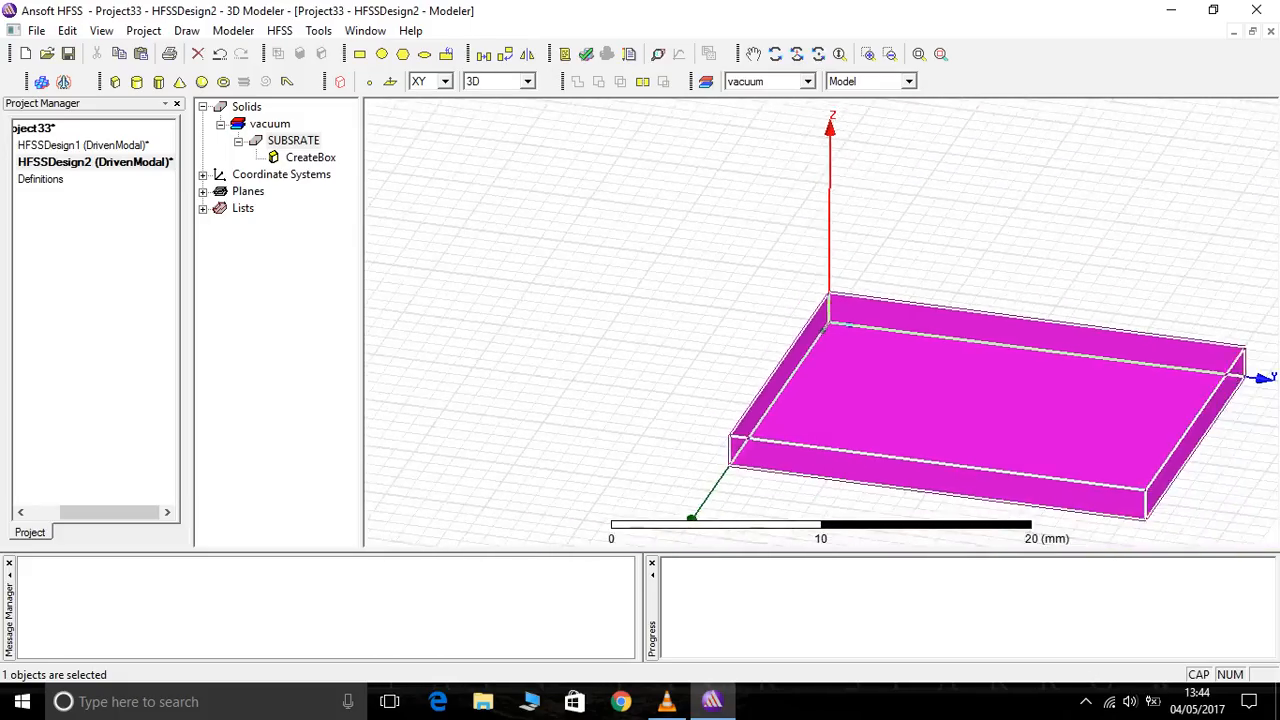
scroll(821, 322, down, 2)
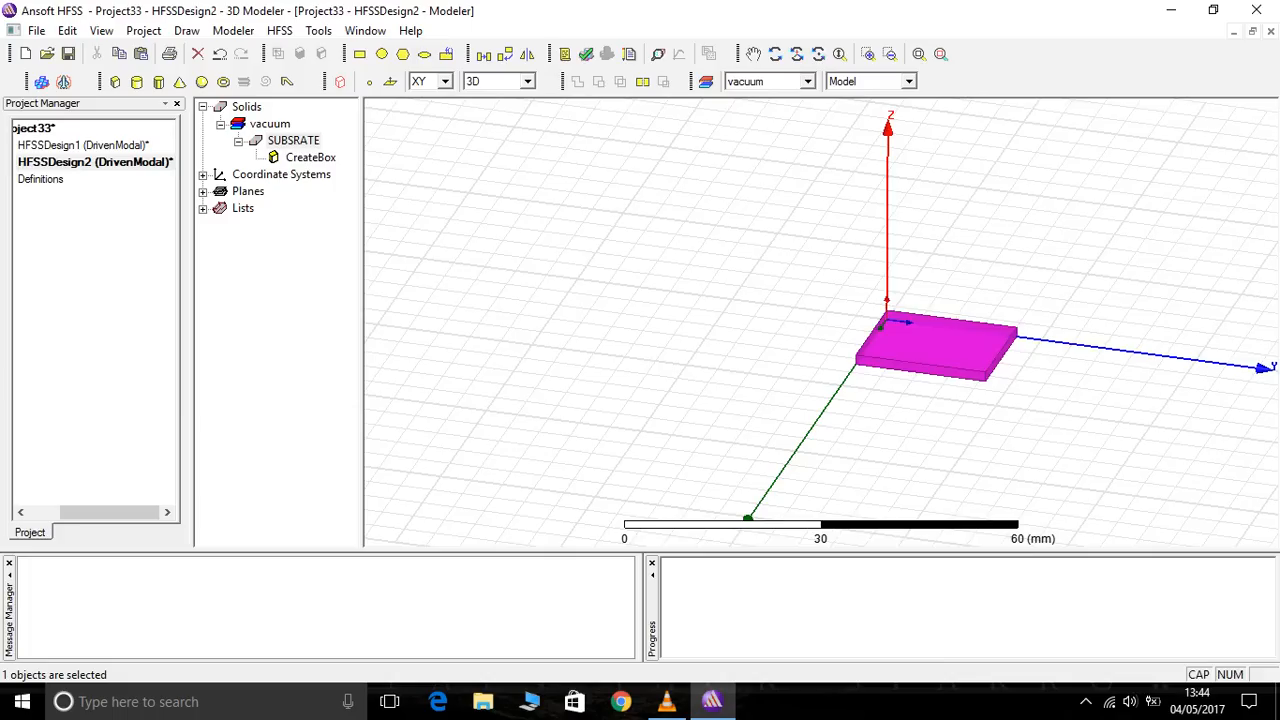
click(753, 54)
drag(926, 344, 689, 343)
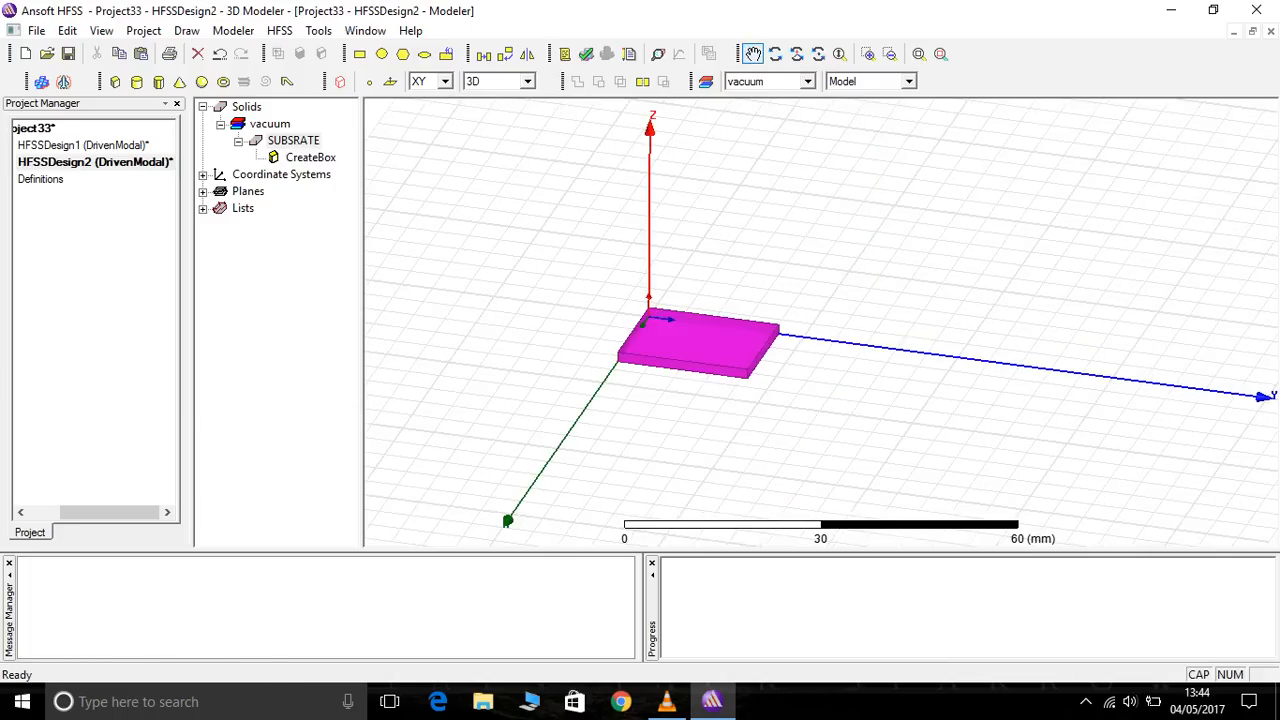
scroll(689, 343, up, 7)
right_click(905, 202)
click(975, 208)
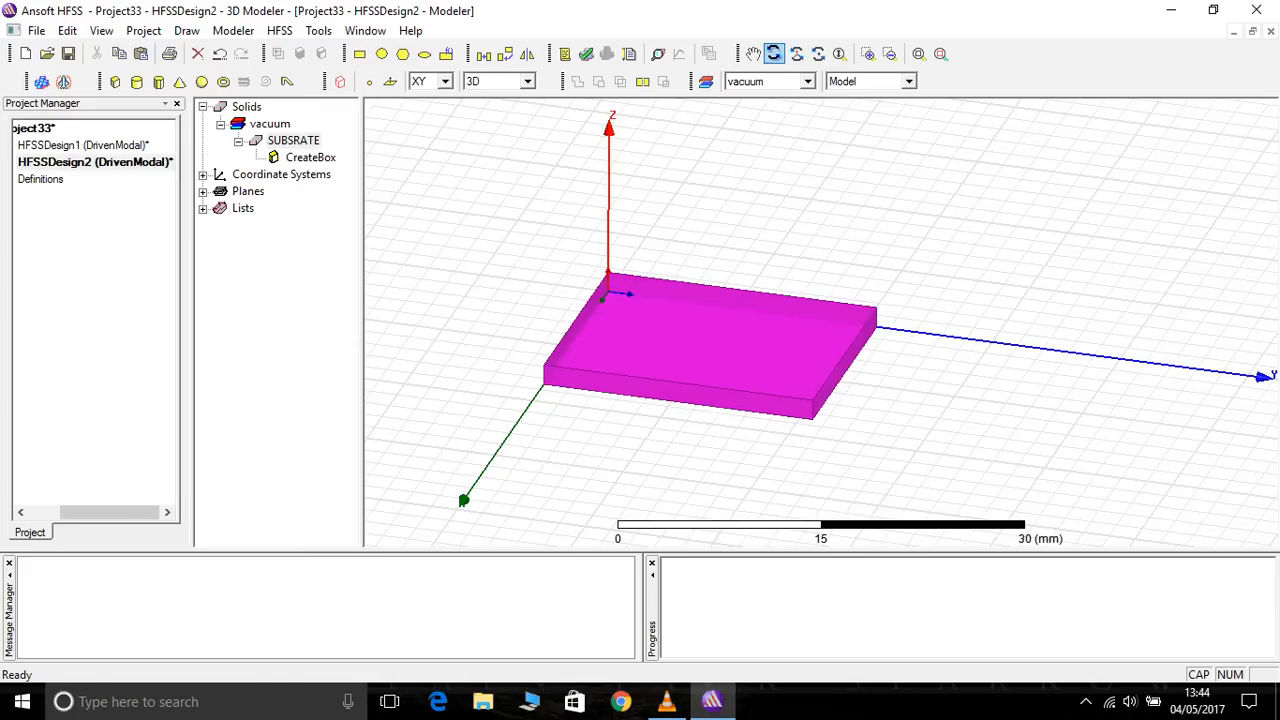
Draw a 17 × 21 mm rectangle over the substrate's upper face, from the corner at 0, 0, 1.6 to the diagonally opposite corner.
click(775, 54)
drag(820, 330, 800, 268)
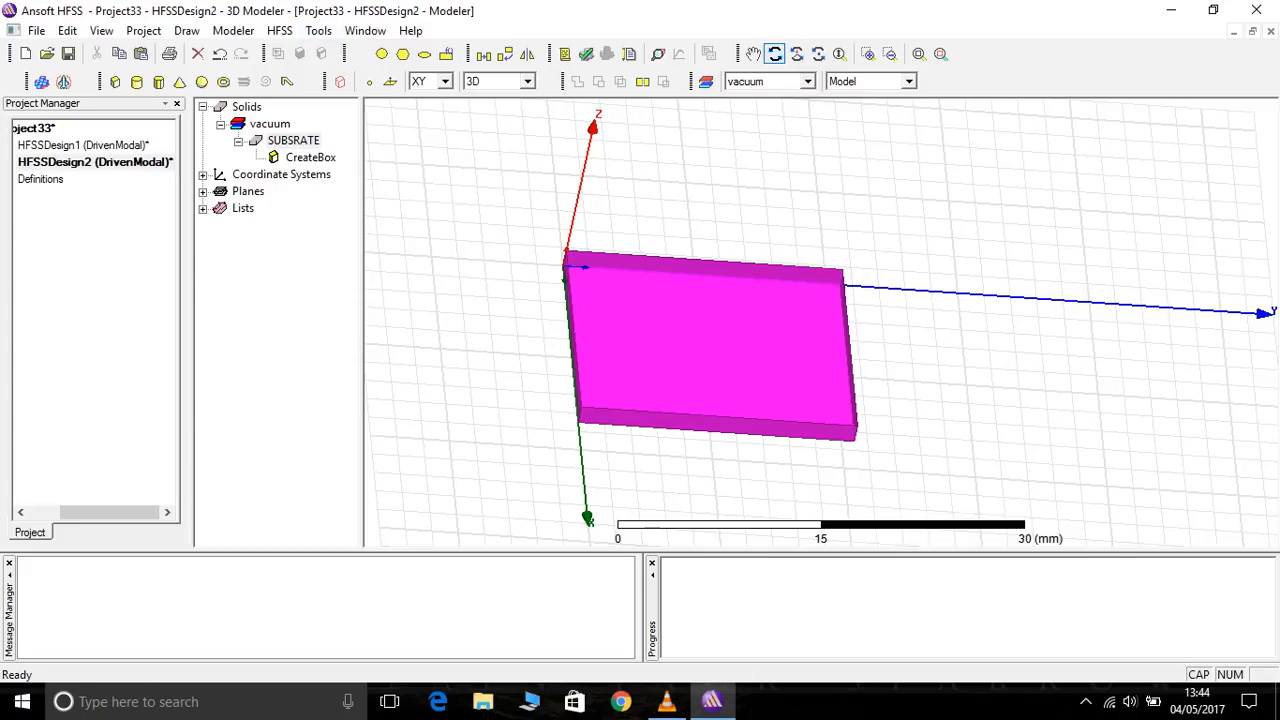
click(358, 53)
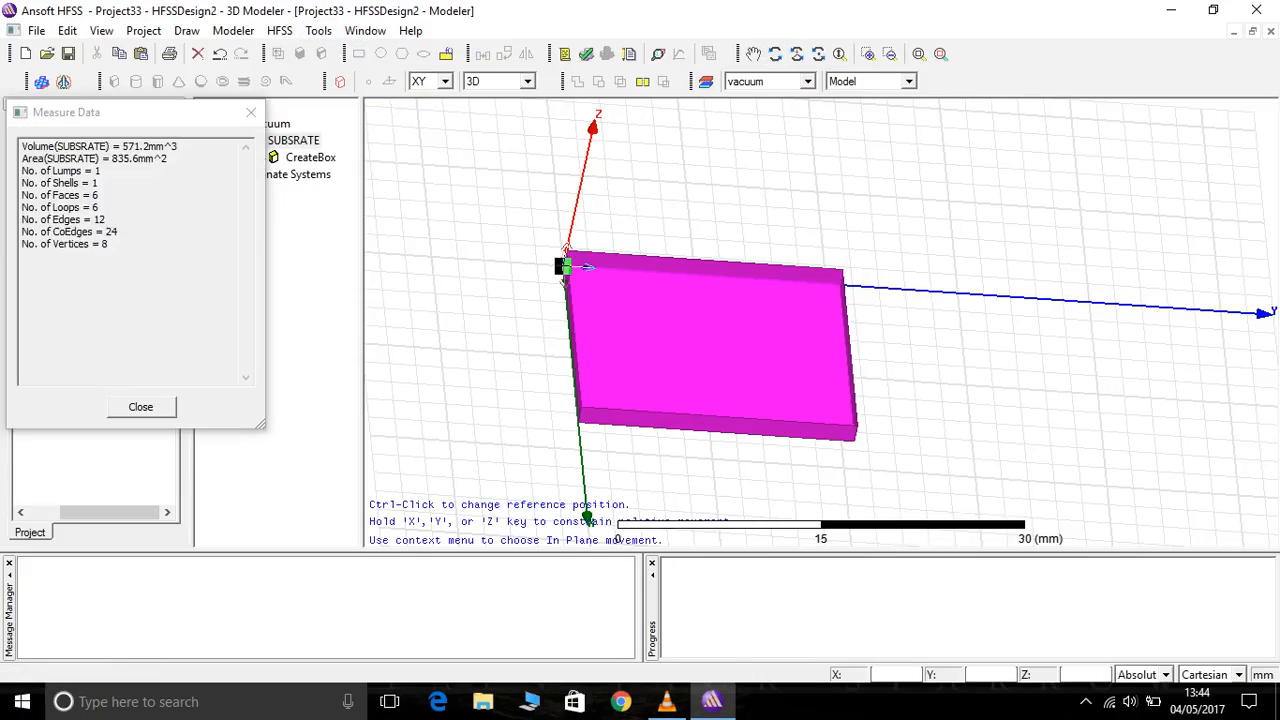
click(566, 250)
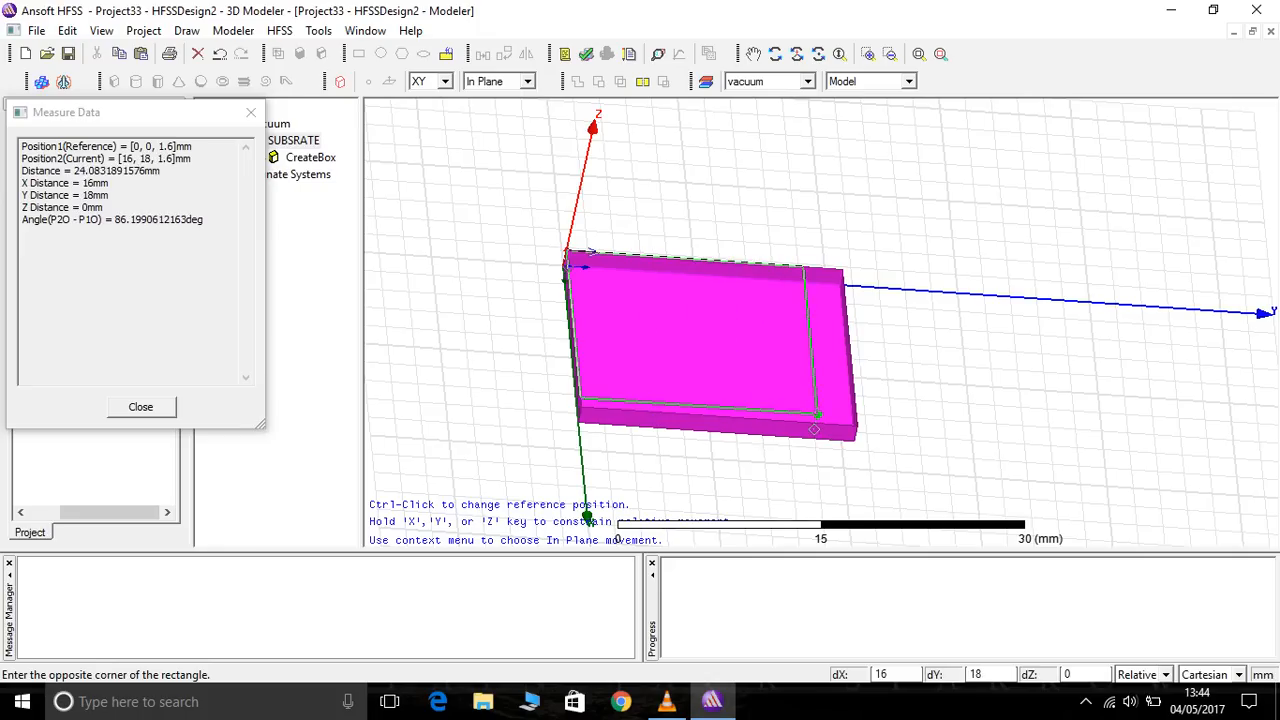
click(854, 438)
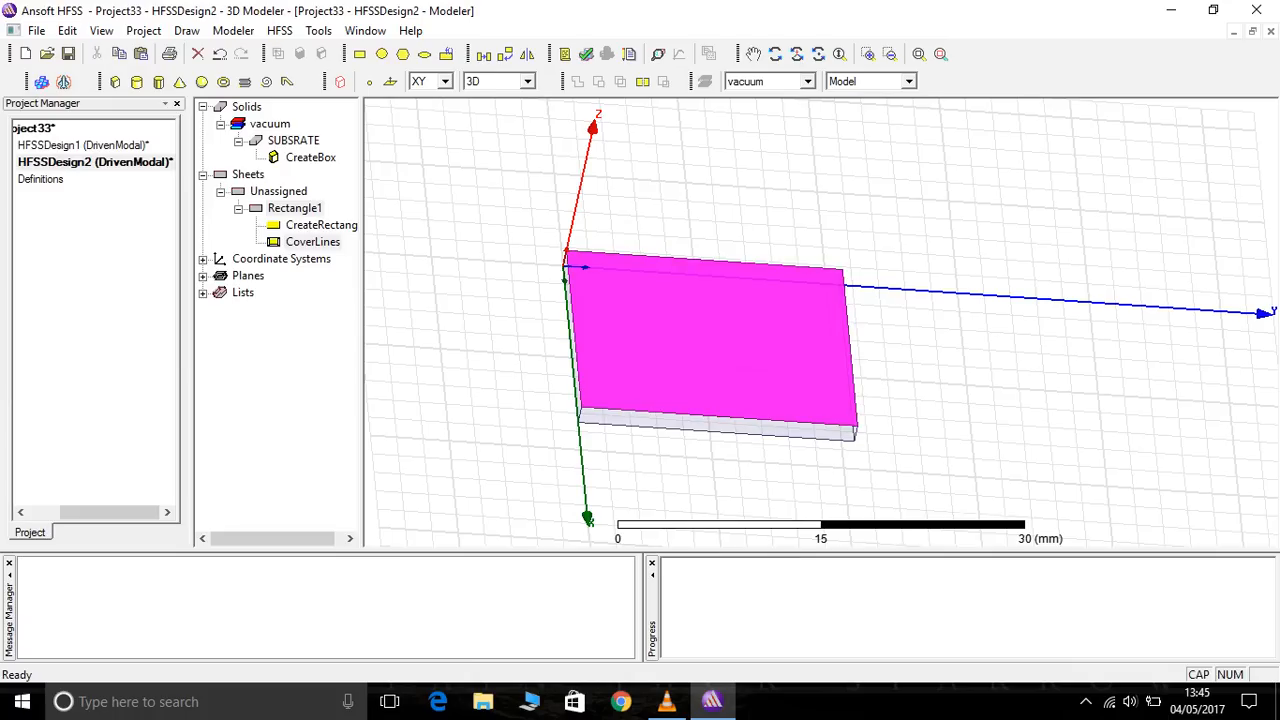
Rename the new rectangle sheet covering the substrate as GROUND in its attributes.
click(775, 54)
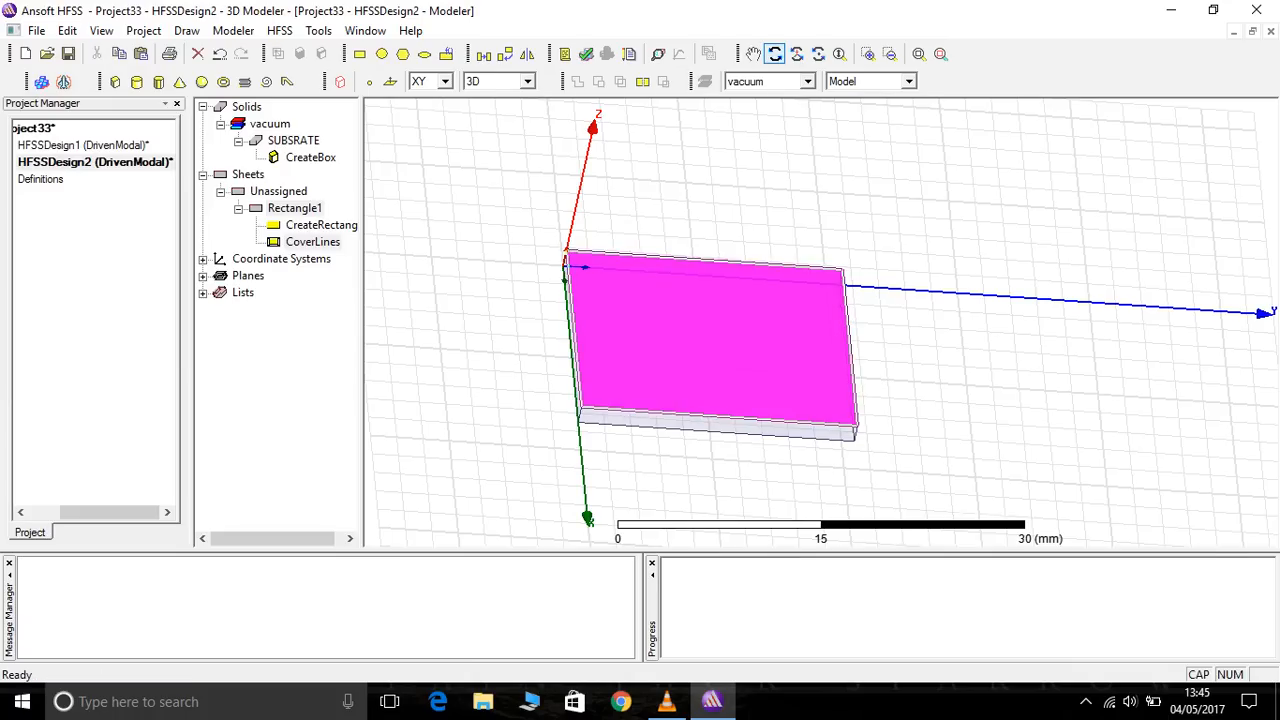
drag(816, 378, 792, 334)
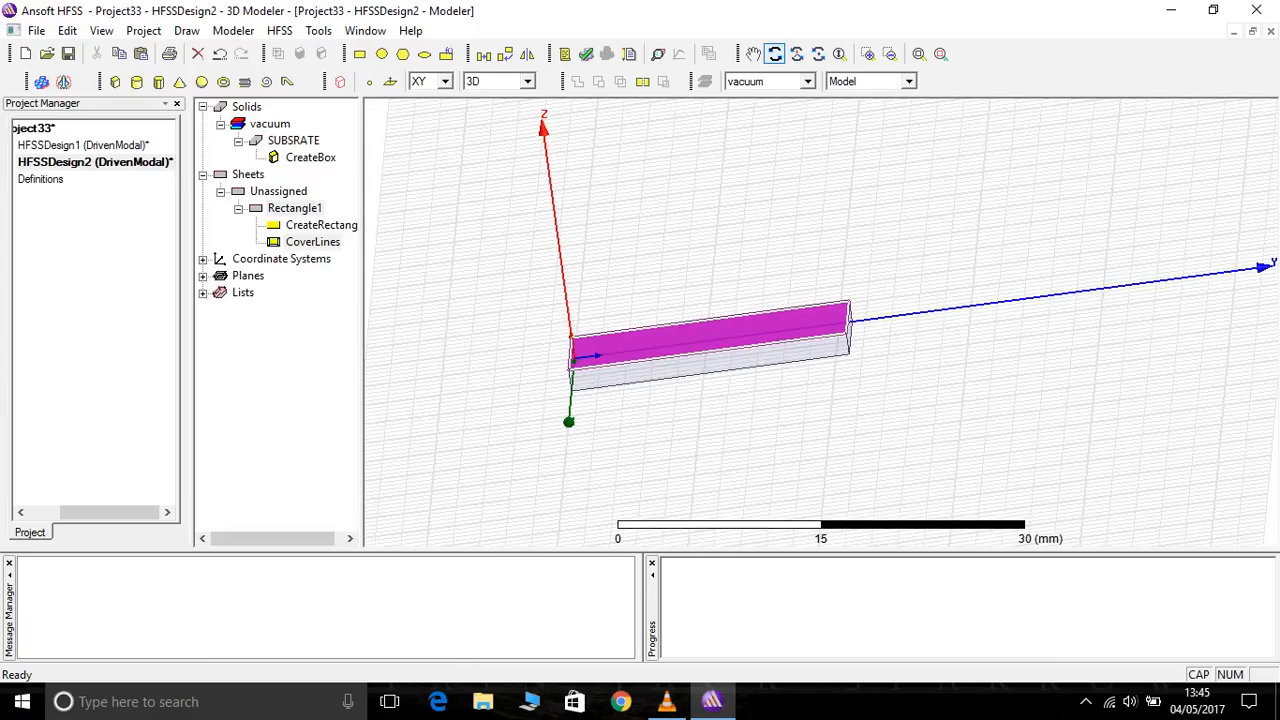
double_click(297, 208)
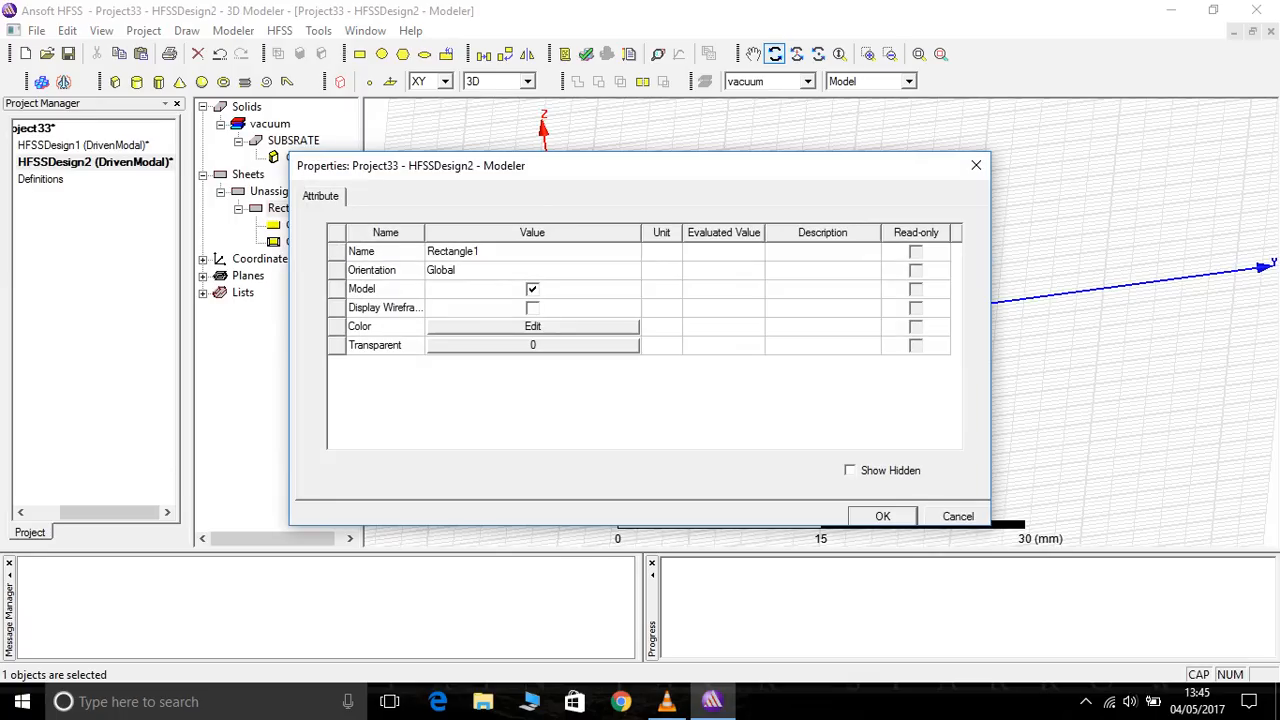
click(453, 252)
text(GROU)
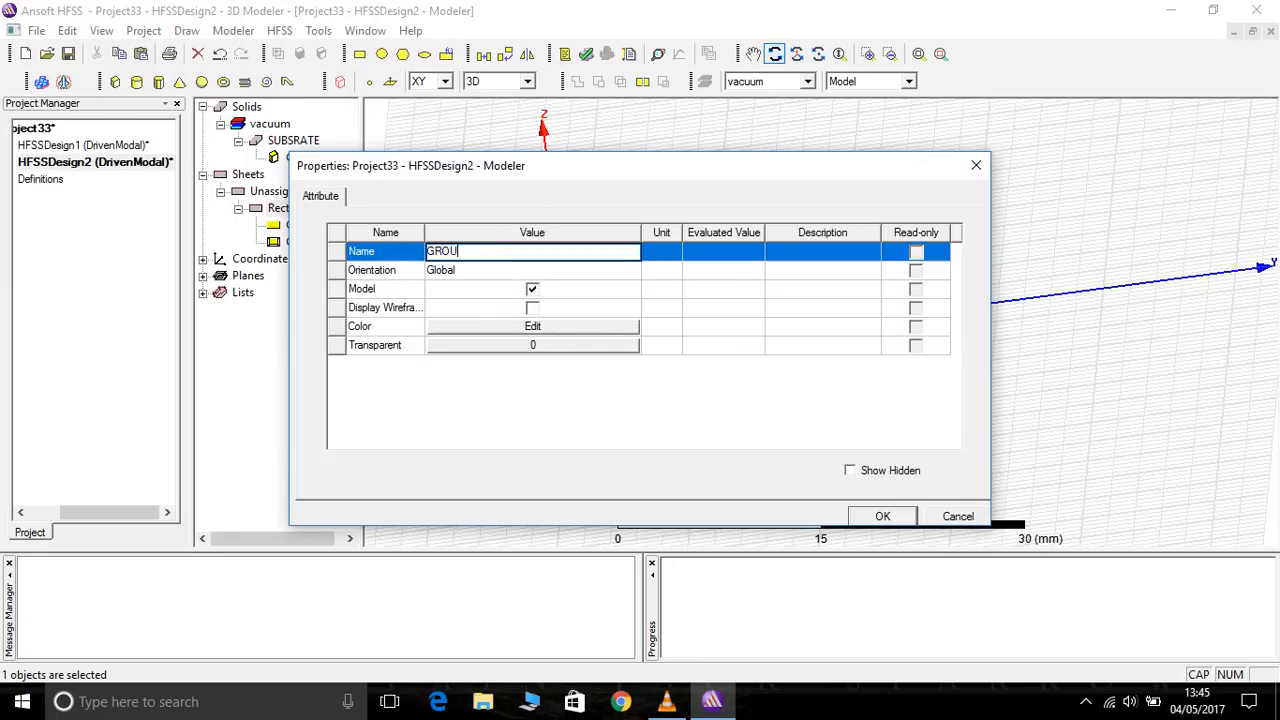
text(ND)
key(Return)
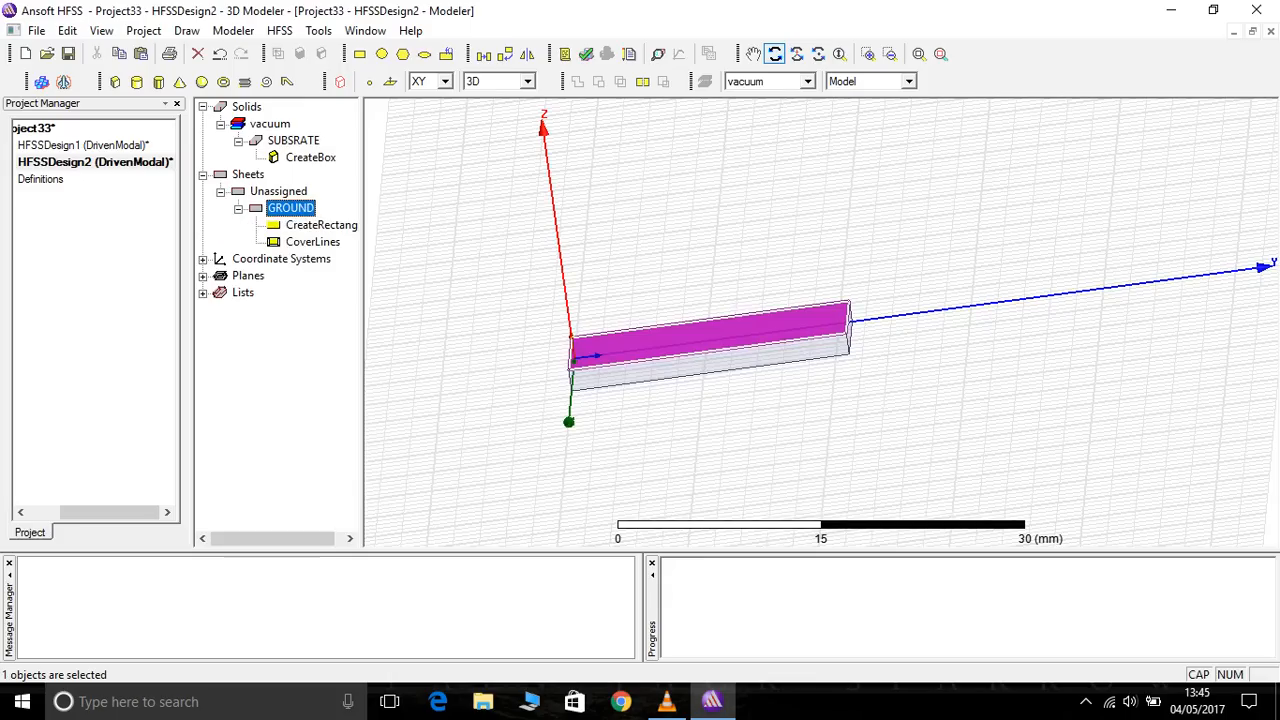
Set the GROUND rectangle's position to 0, 0, 0 mm and select the sheet to check its placement under the substrate.
double_click(321, 225)
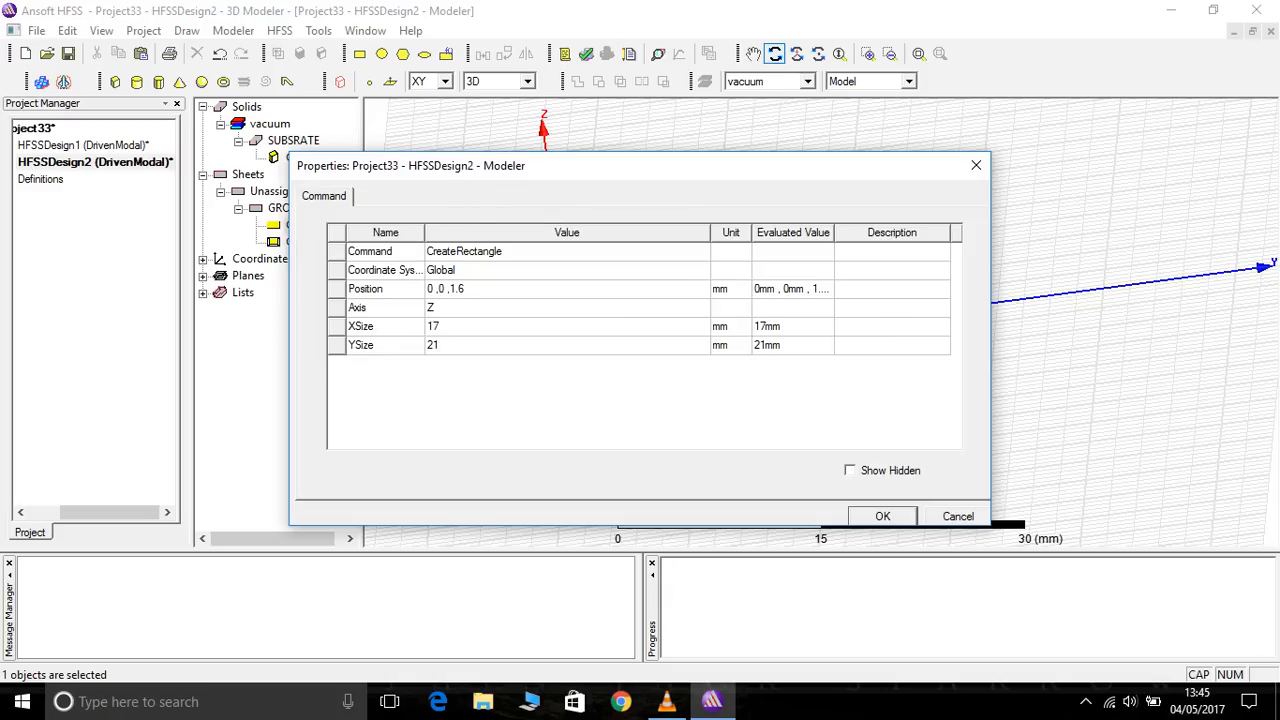
click(480, 289)
key(BackSpace)
key(BackSpace)
key(BackSpace)
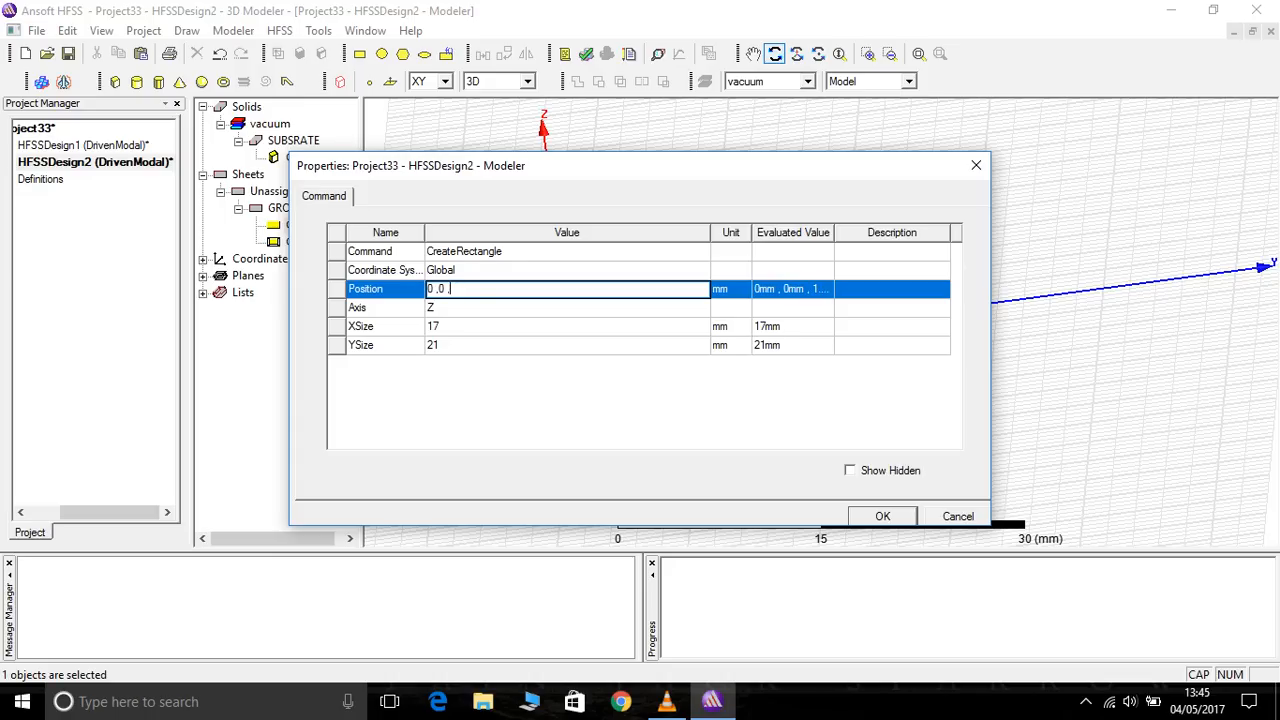
text(0)
key(Return)
drag(710, 370, 775, 370)
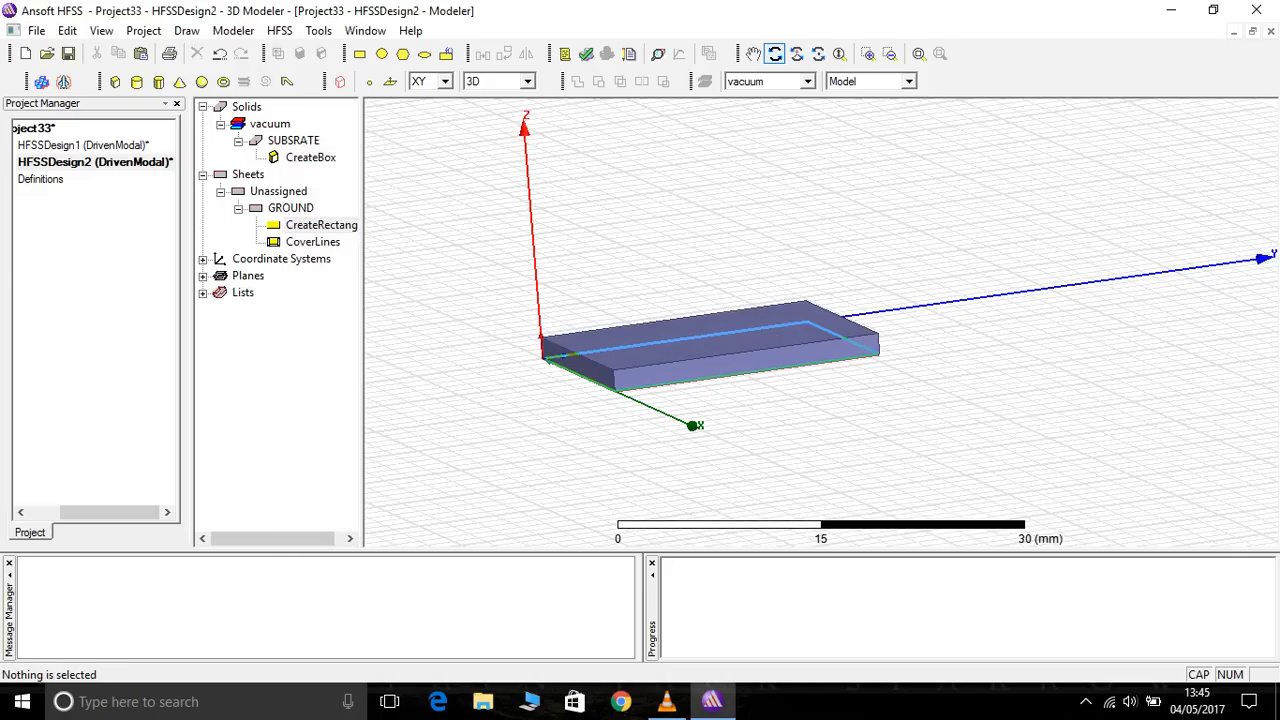
click(290, 208)
drag(692, 350, 696, 413)
Leave rotate mode and draw a rectangle about 10 × 12 mm inside the substrate outline, starting at 4, 6, 0 mm.
right_click(879, 142)
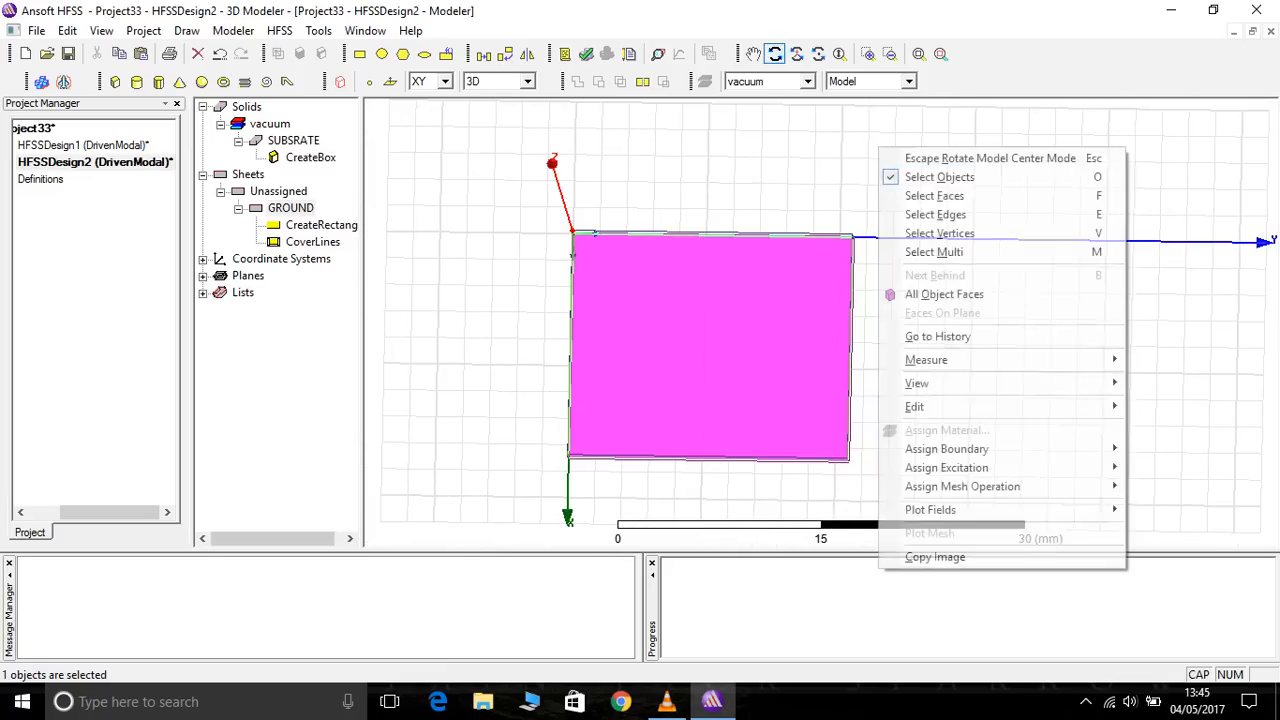
click(960, 156)
click(716, 352)
scroll(716, 352, up, 3)
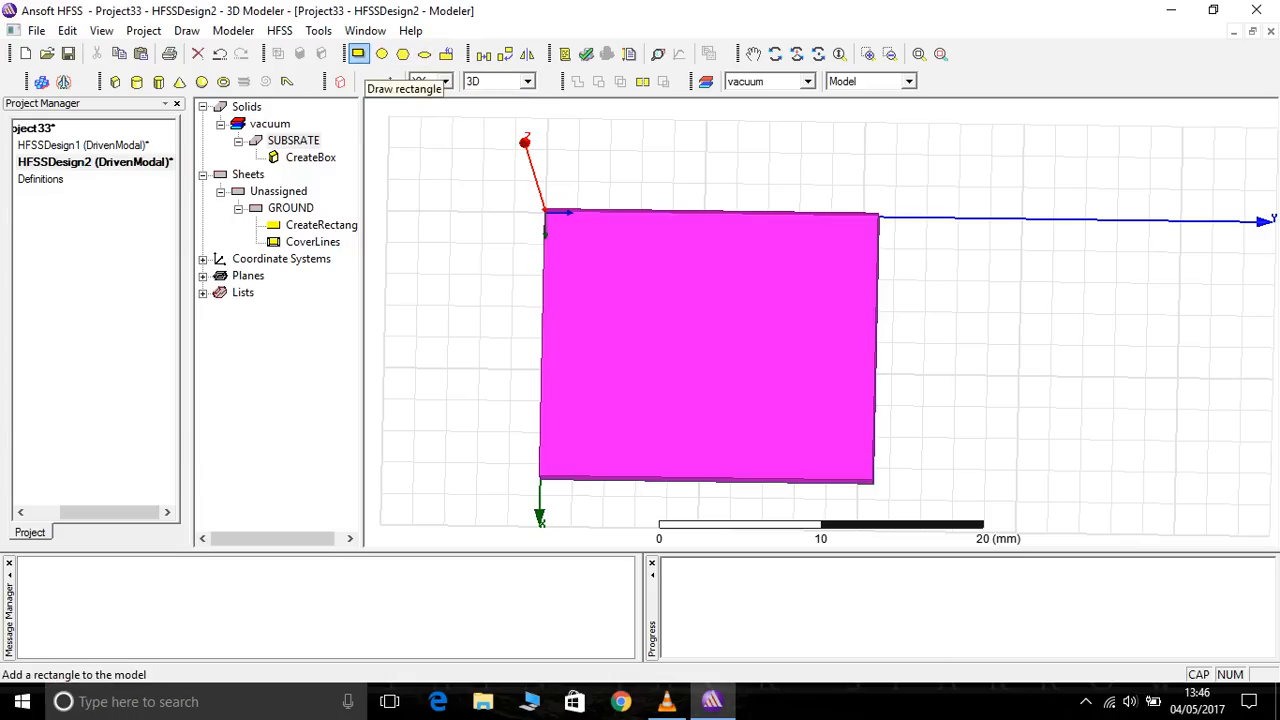
click(360, 55)
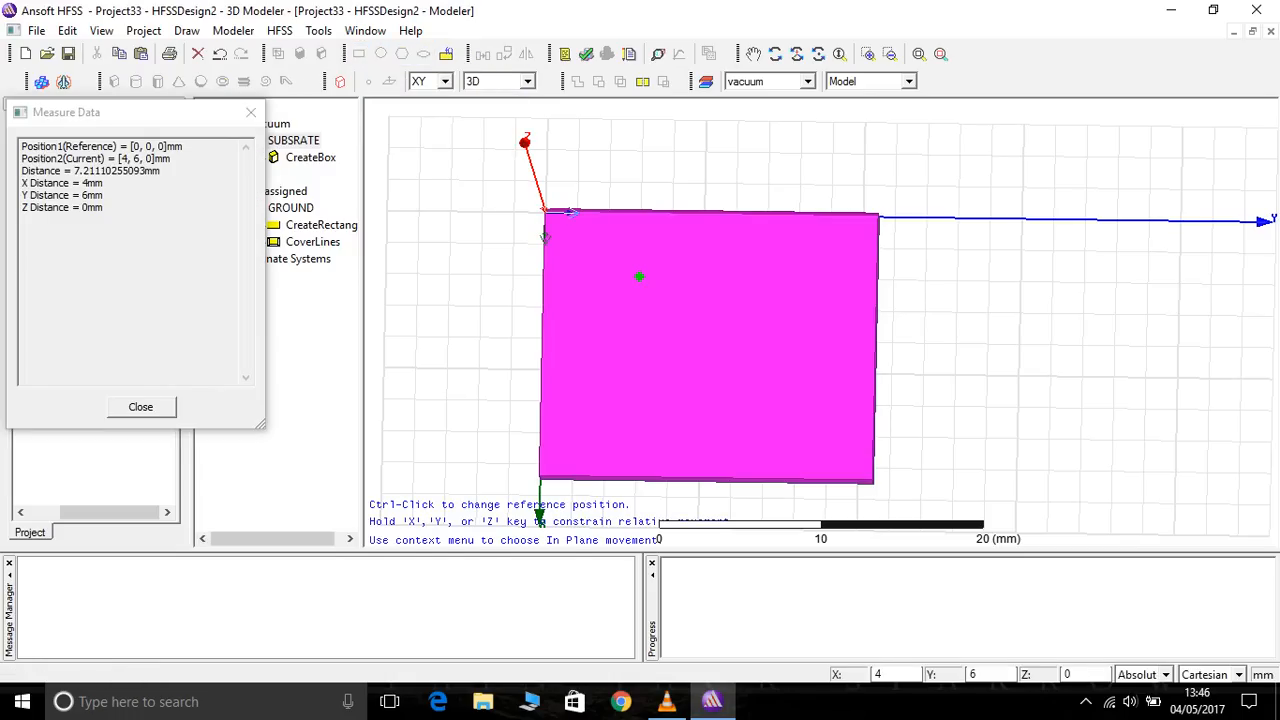
click(639, 276)
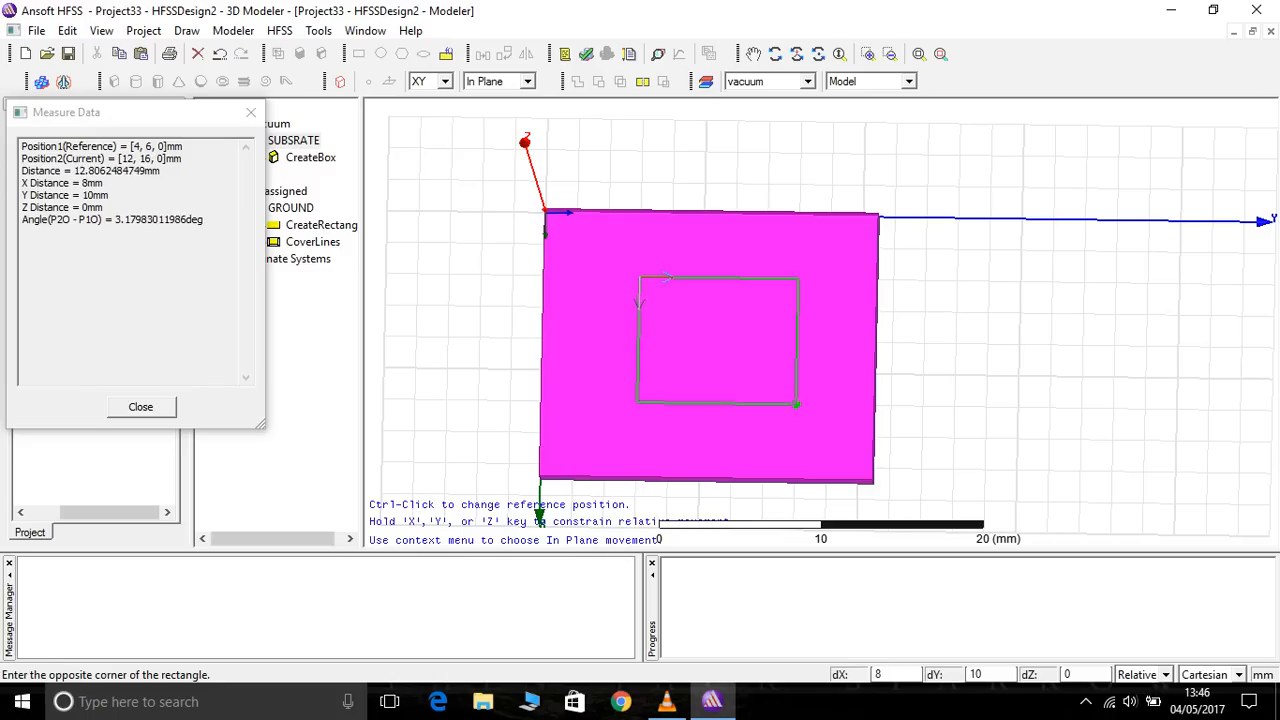
click(827, 436)
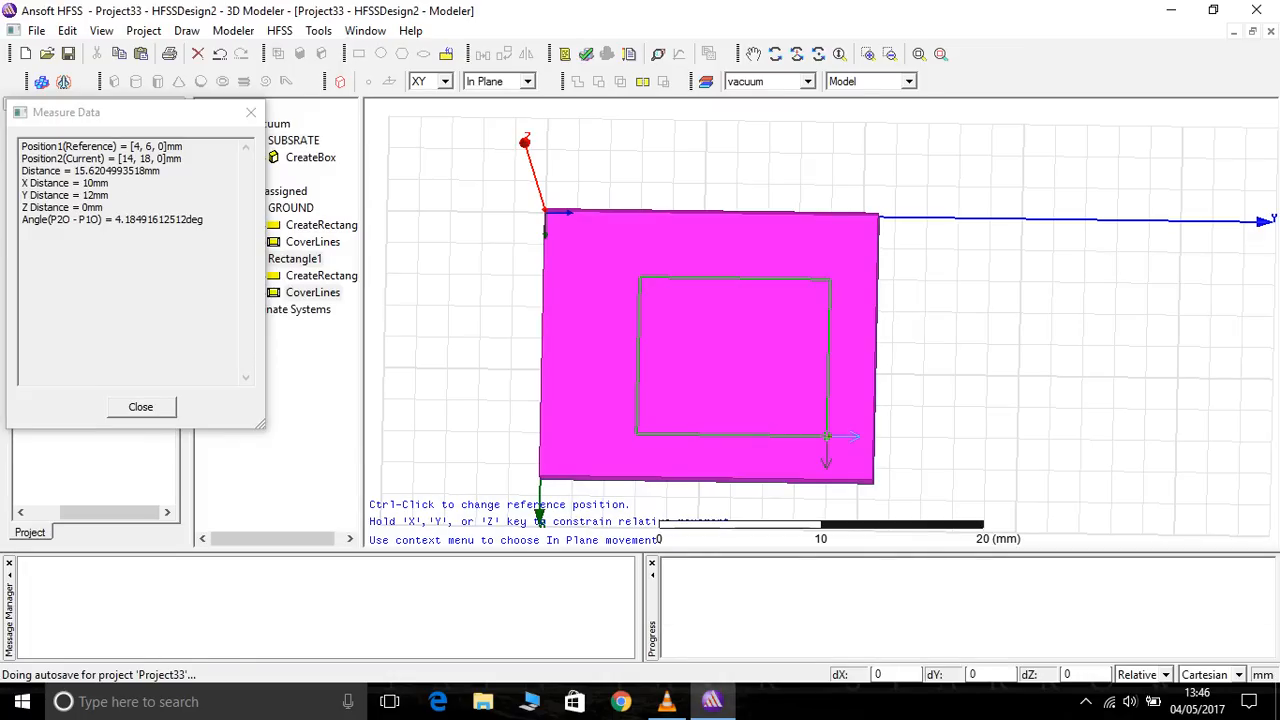
key(Escape)
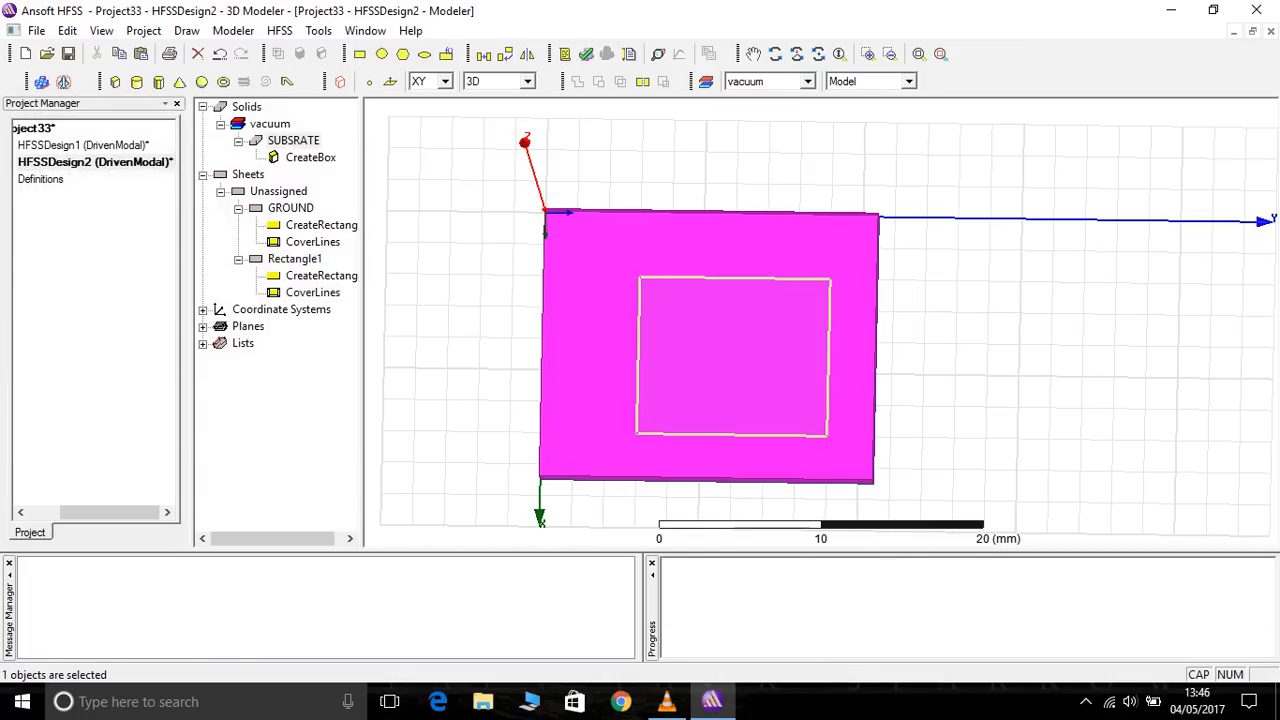
Rename the smaller inner rectangle sheet as PATCH in its attributes.
click(775, 54)
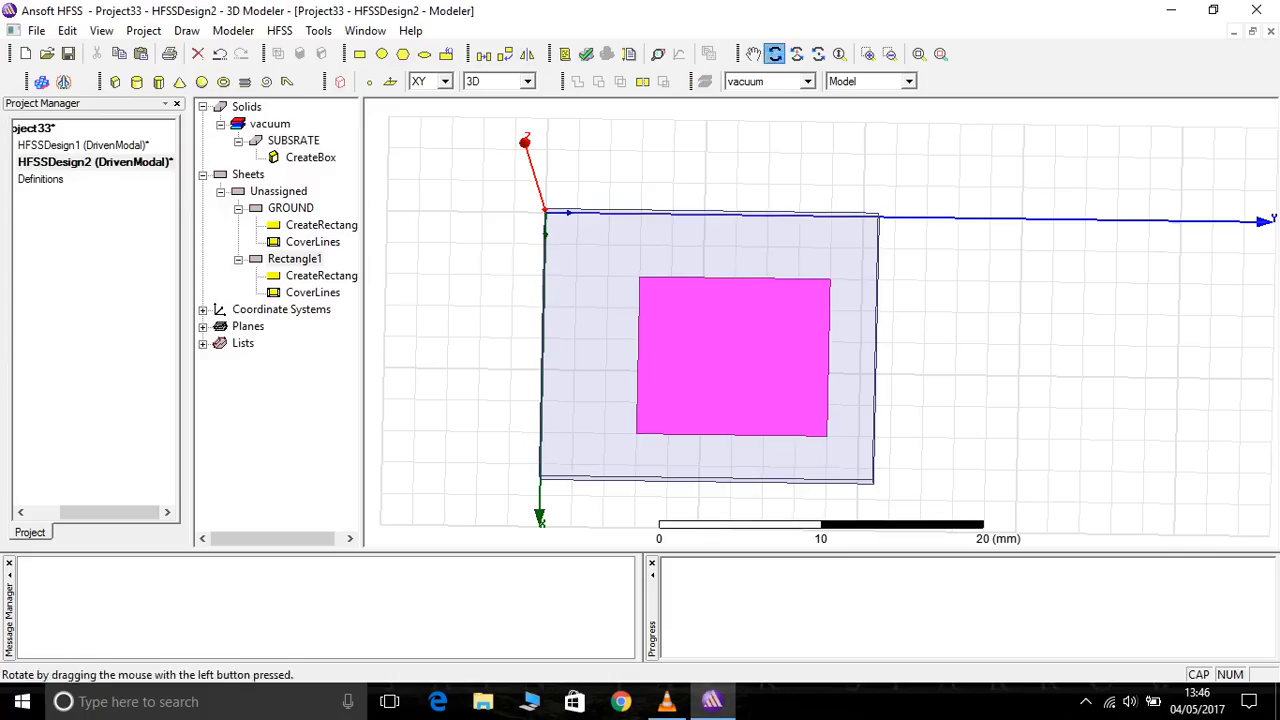
mouse_move(735, 380)
mouse_down()
mouse_move(742, 300)
mouse_move(742, 385)
mouse_up()
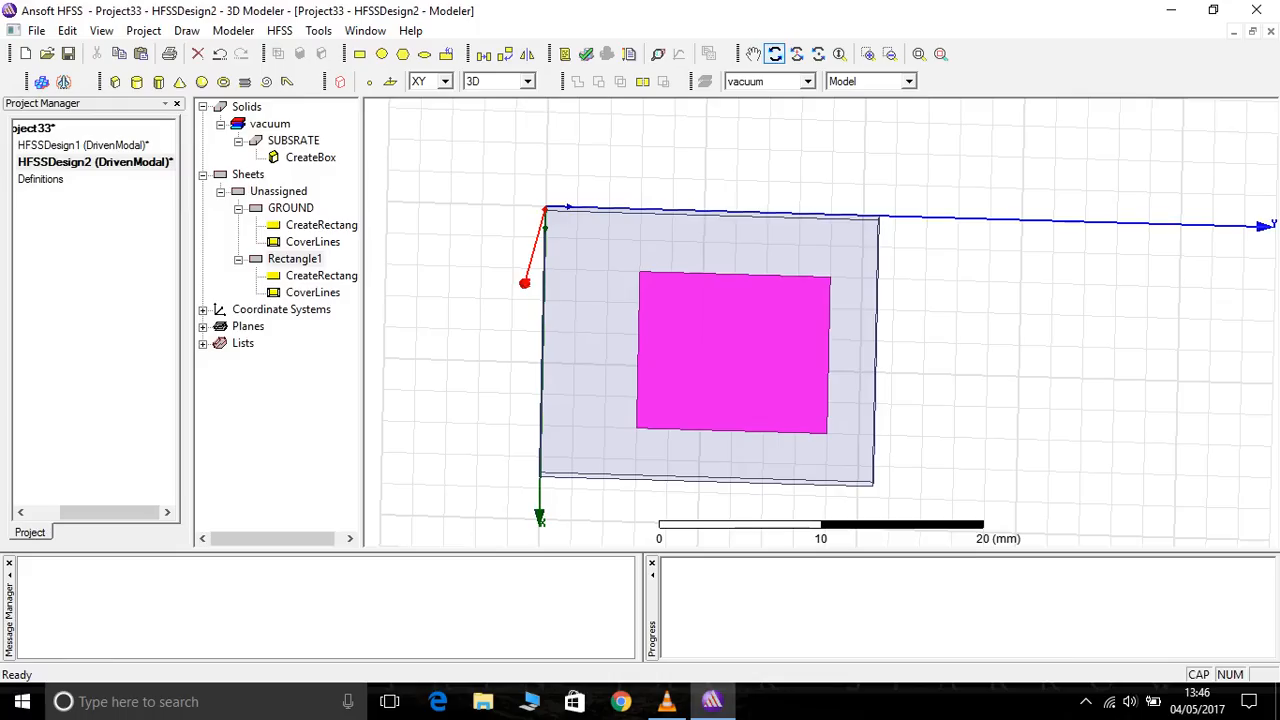
drag(742, 385, 748, 291)
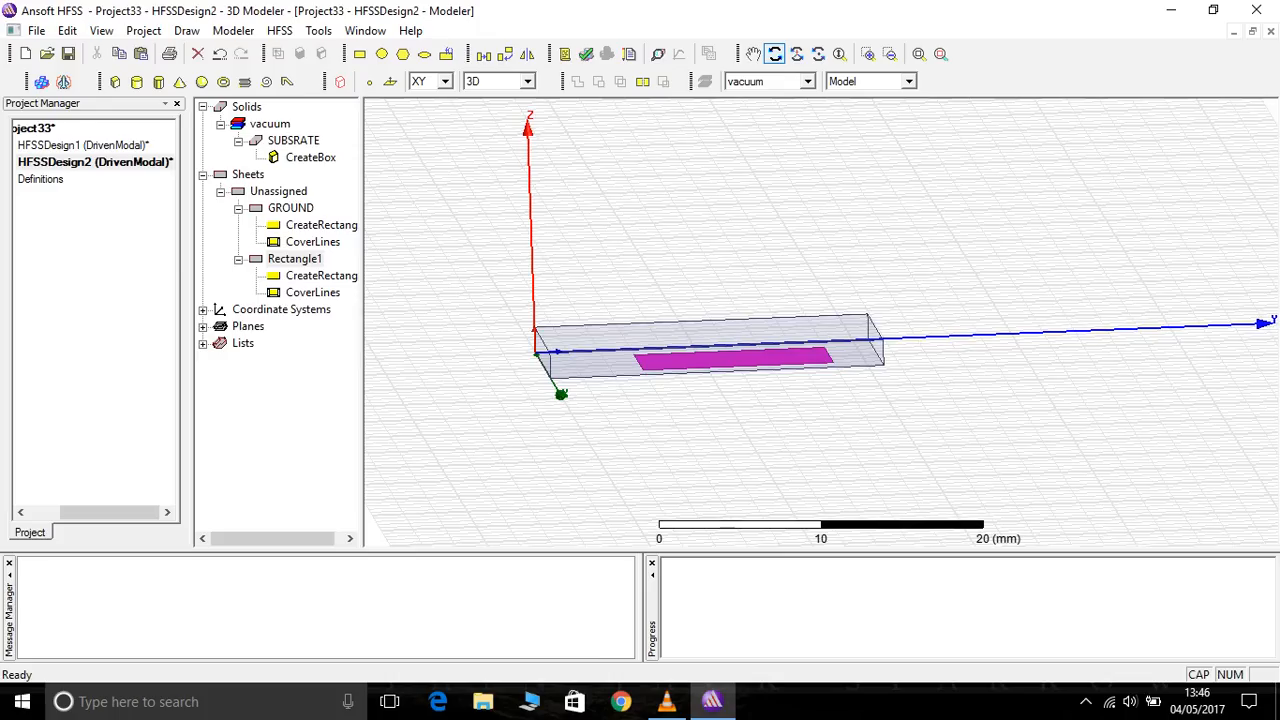
double_click(295, 259)
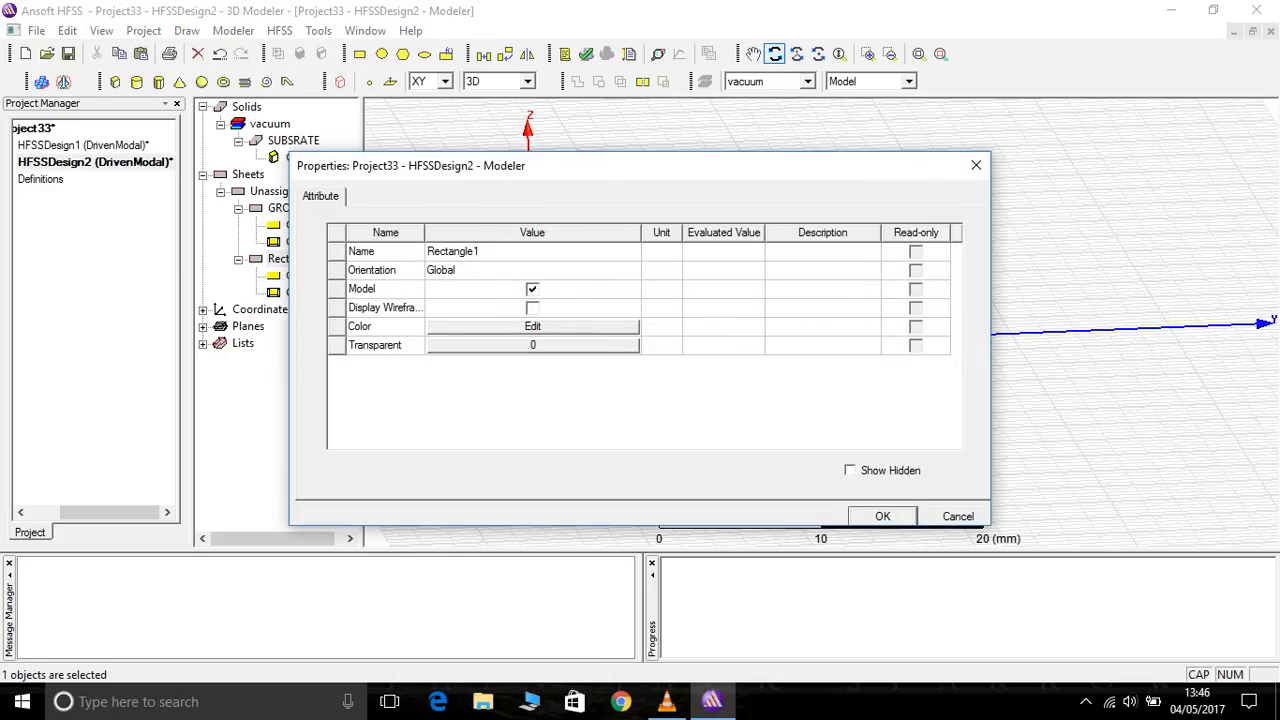
click(481, 252)
text(PATCH)
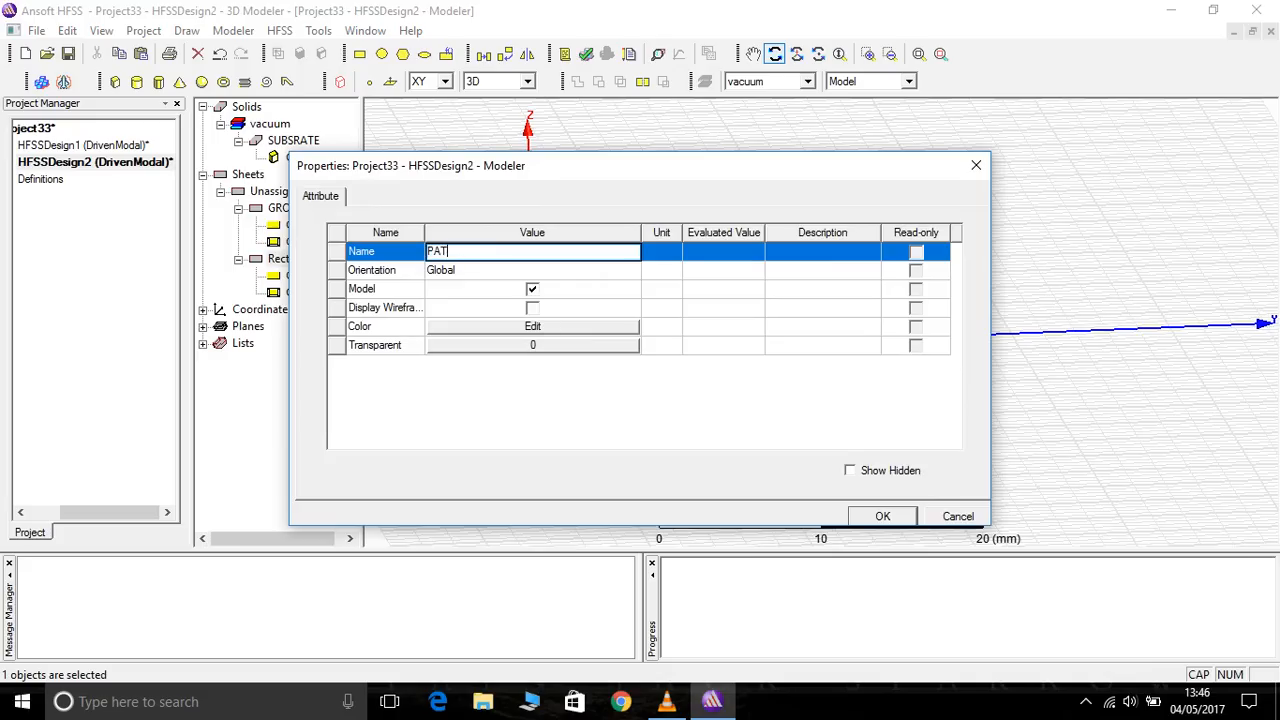
key(Return)
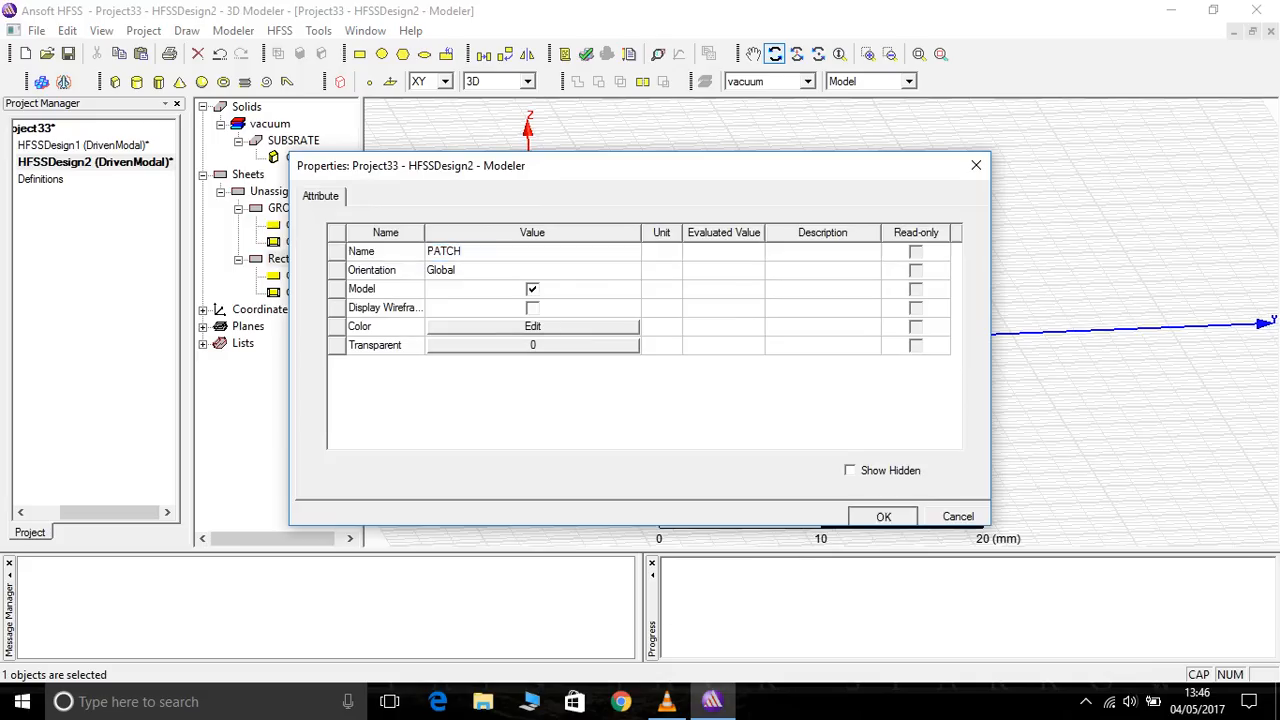
key(Return)
Set the PATCH rectangle's position to 4, 6, 1.6 mm in its CreateRectangle properties and select the sheet.
click(238, 259)
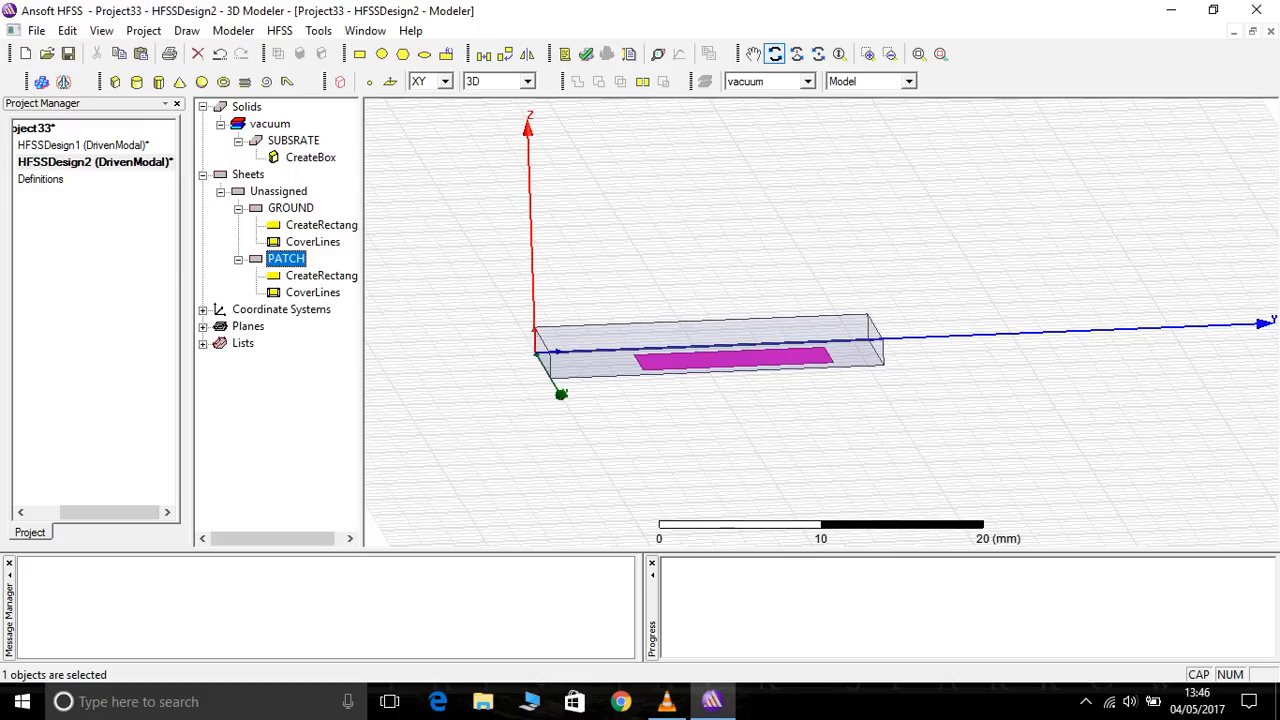
double_click(321, 276)
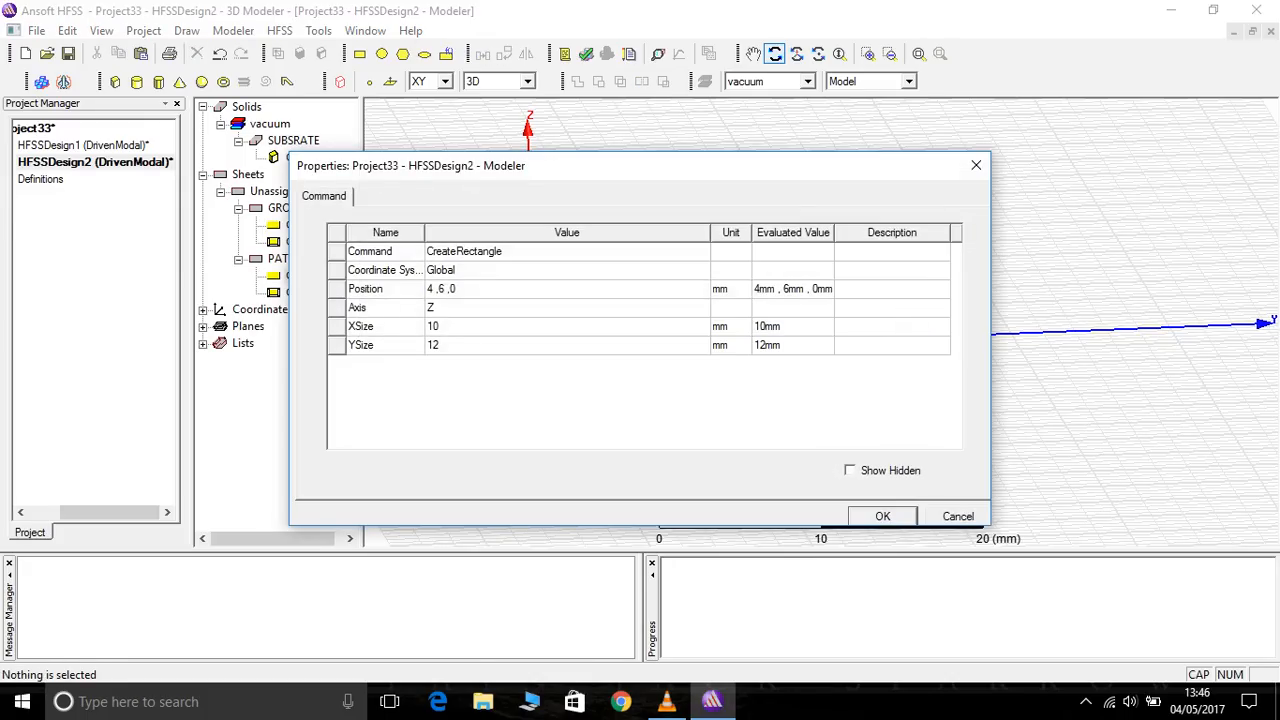
click(476, 289)
click(476, 289)
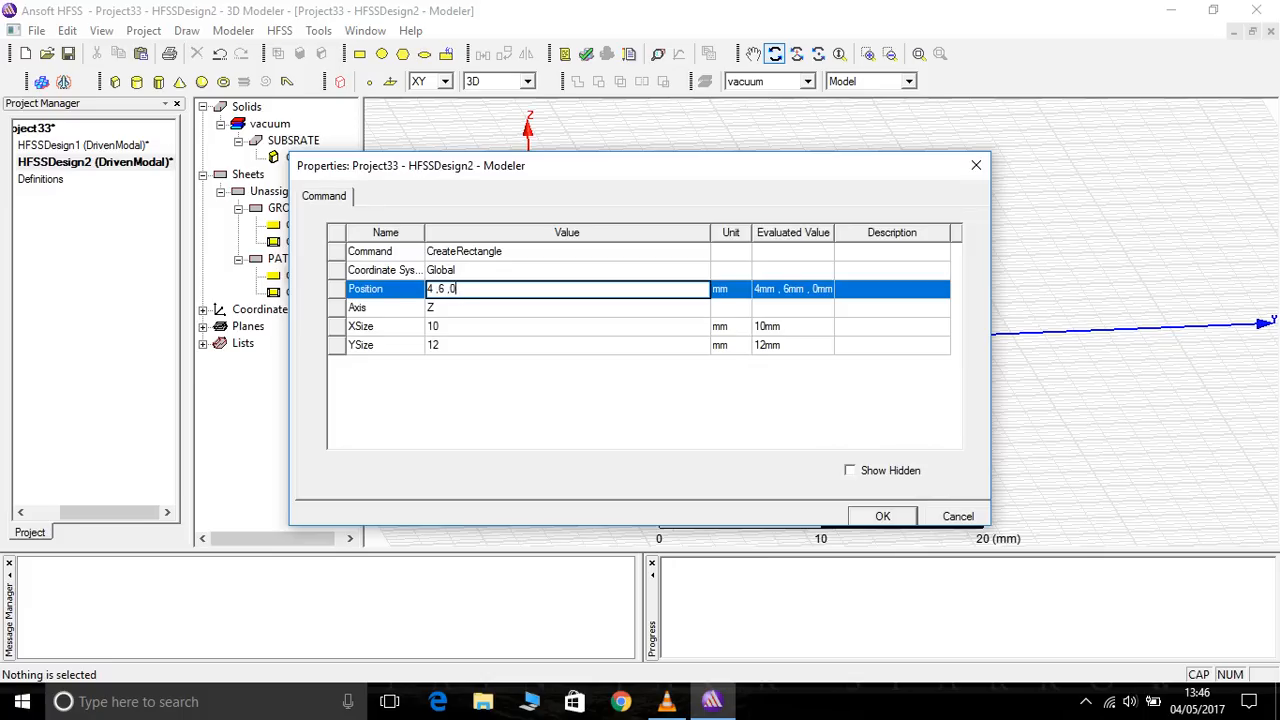
key(BackSpace)
text(1)
text(.6)
key(Return)
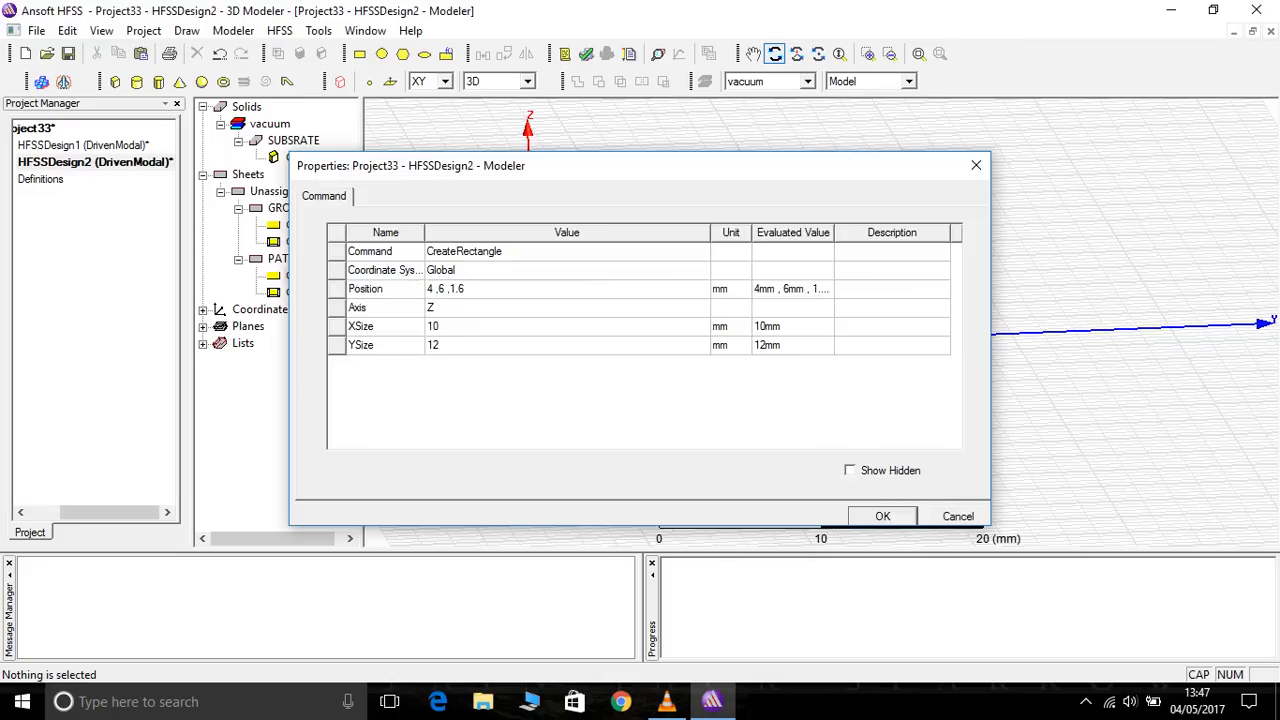
key(Return)
click(286, 259)
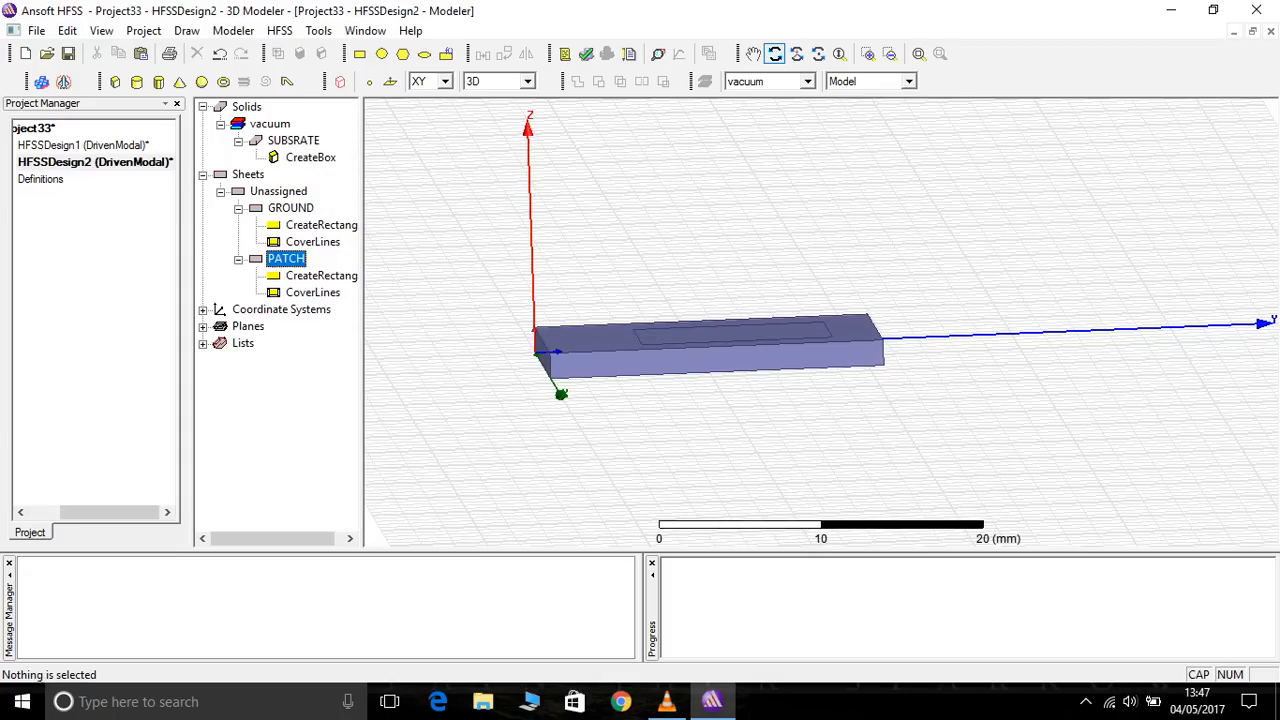
Draw a feed strip rectangle about 2 × 8 mm from 8, 0, 0 mm on the substrate's edge, overlapping the patch.
drag(700, 250, 706, 436)
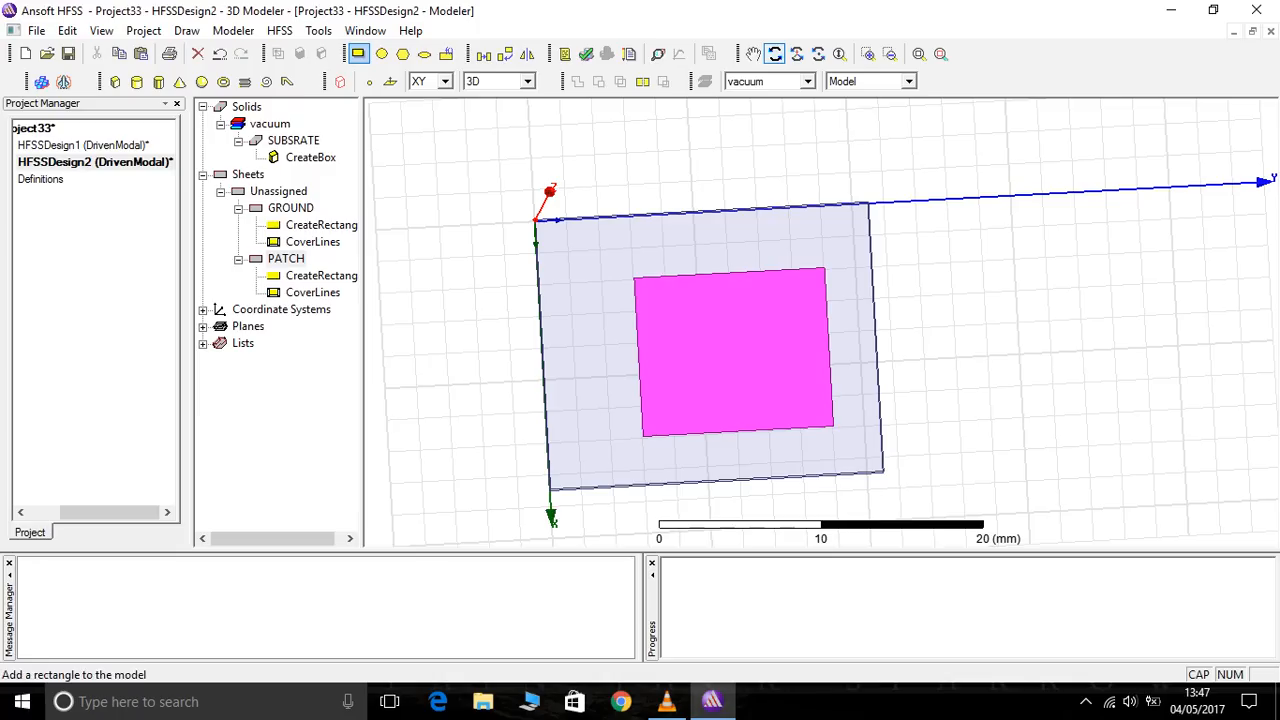
click(358, 53)
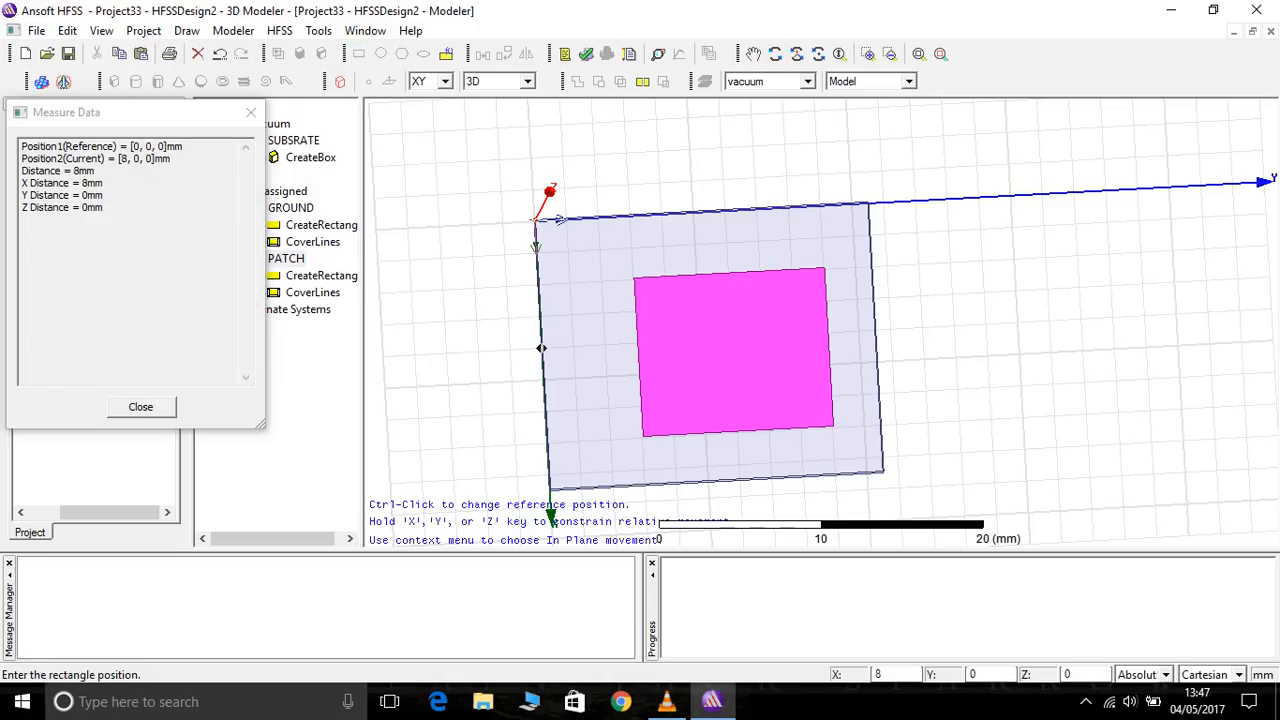
click(541, 348)
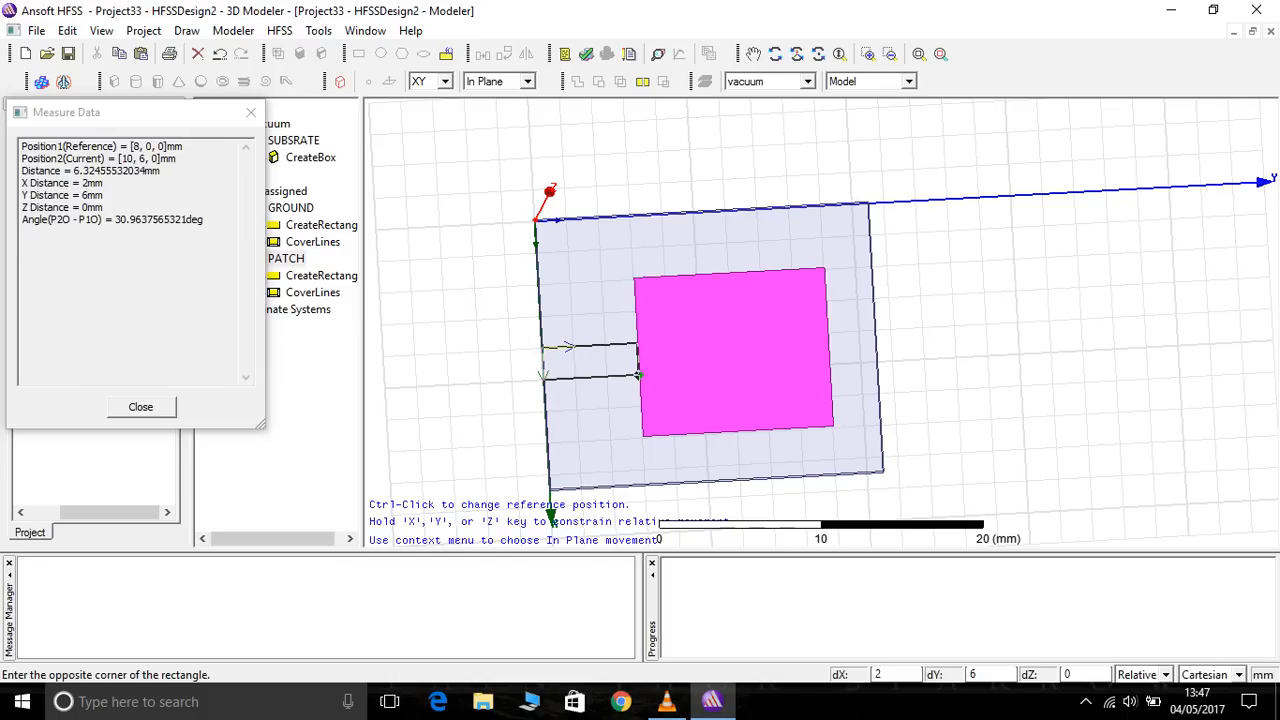
click(670, 376)
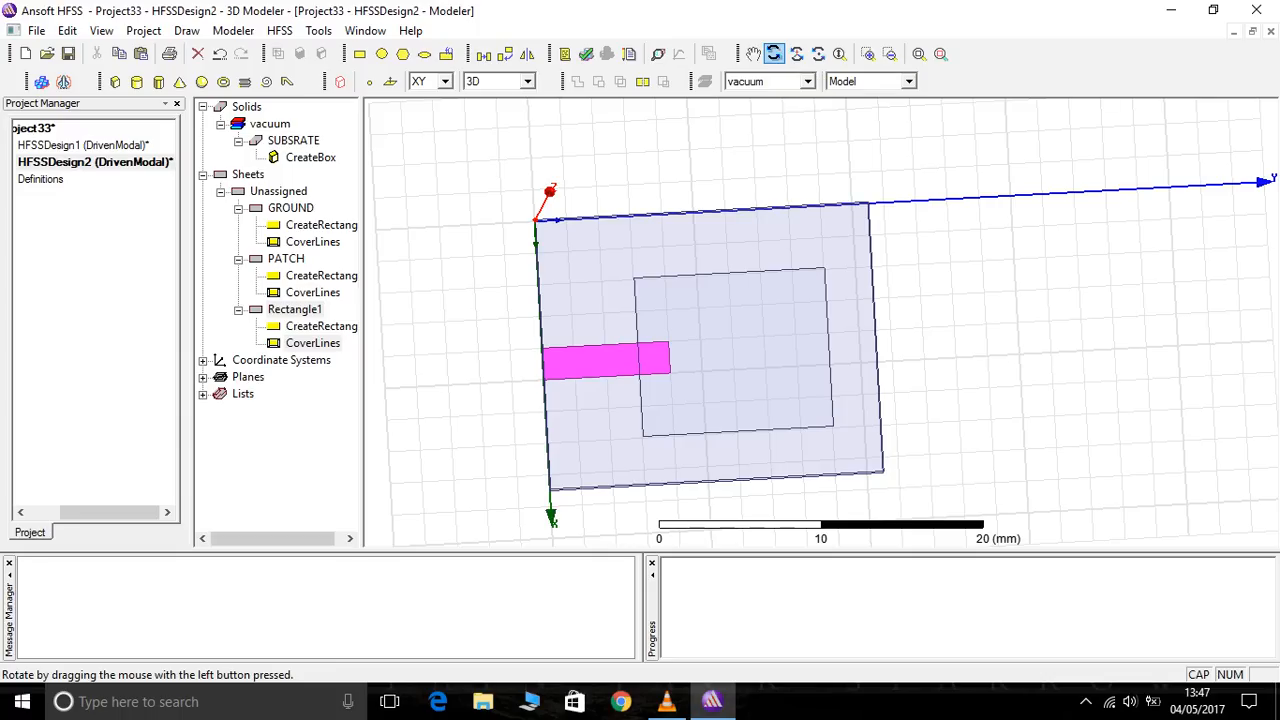
Rename the feed strip sheet as FEED in its attributes.
click(774, 54)
drag(780, 370, 780, 290)
double_click(294, 309)
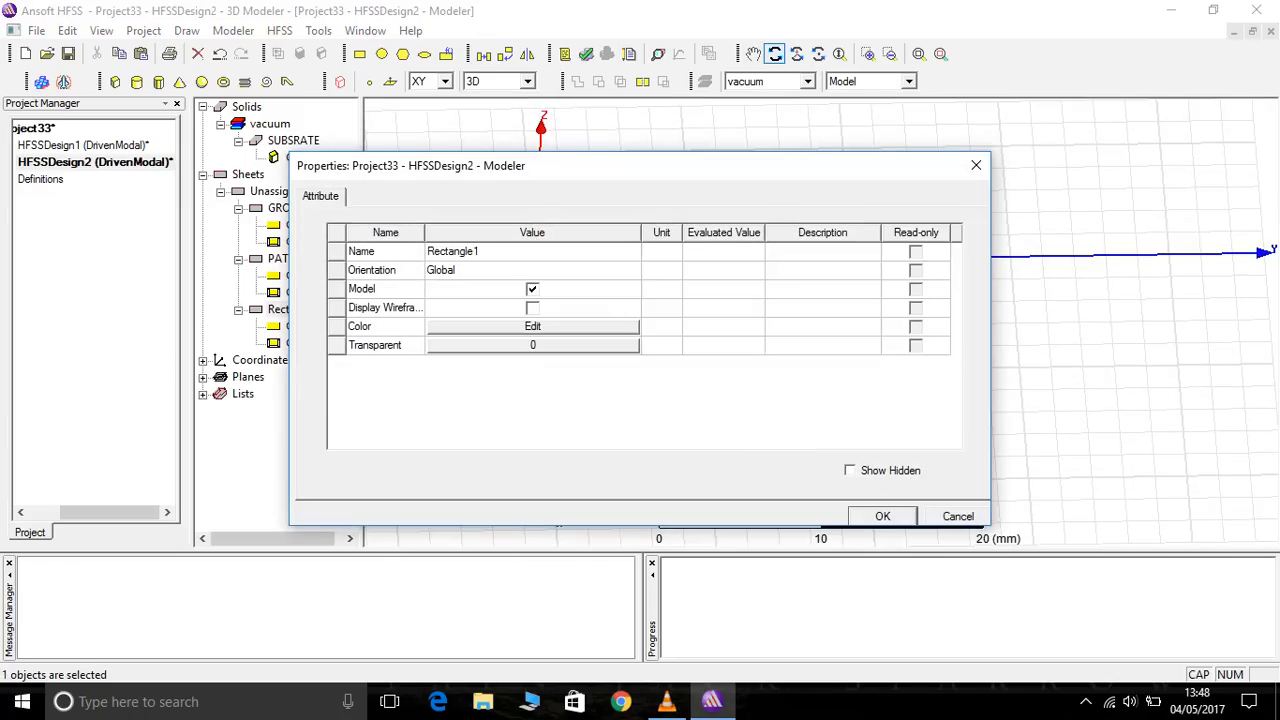
click(500, 252)
text(FEED)
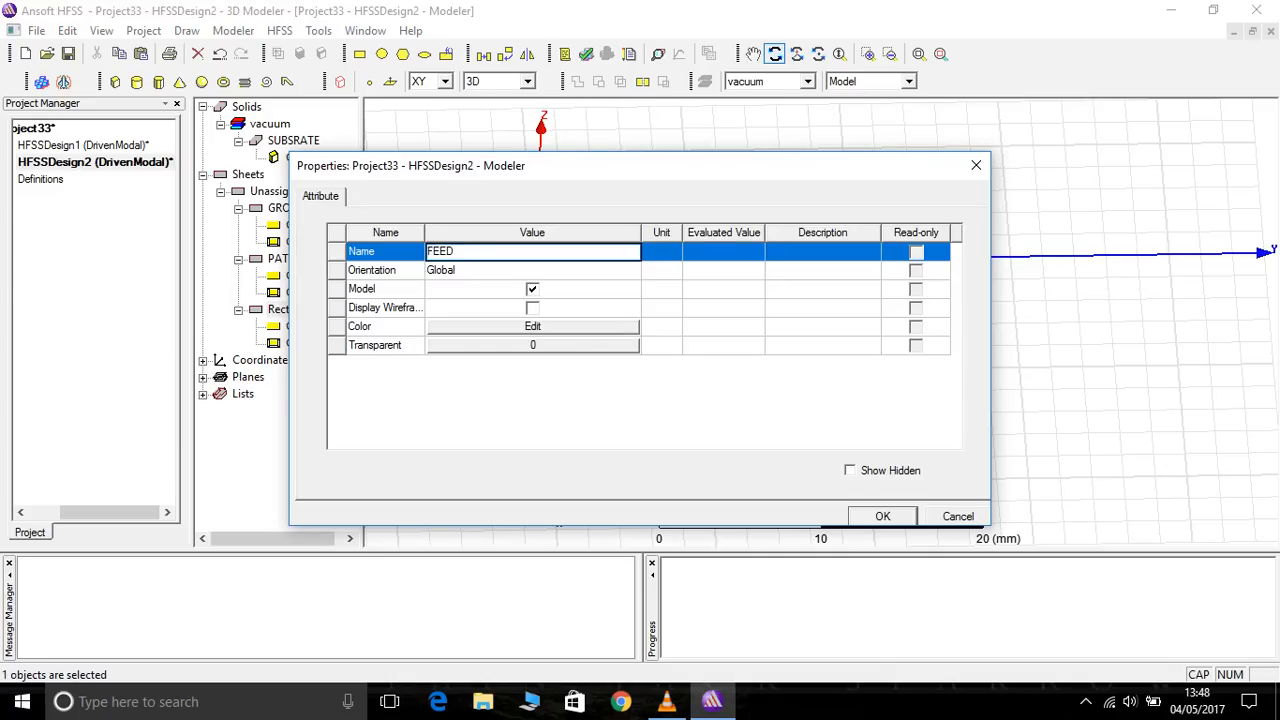
key(Return)
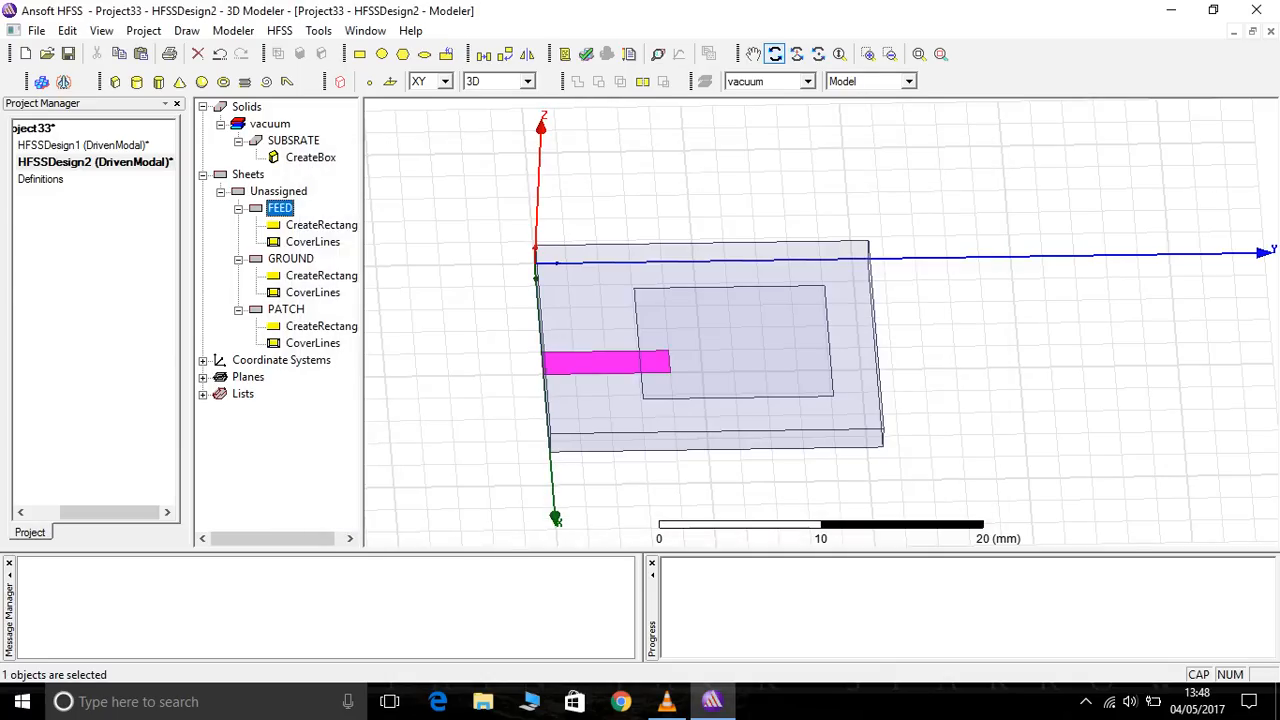
Set the FEED rectangle's position to 8, 0, 1.6 mm in its CreateRectangle properties and leave rotate mode.
double_click(321, 225)
click(500, 289)
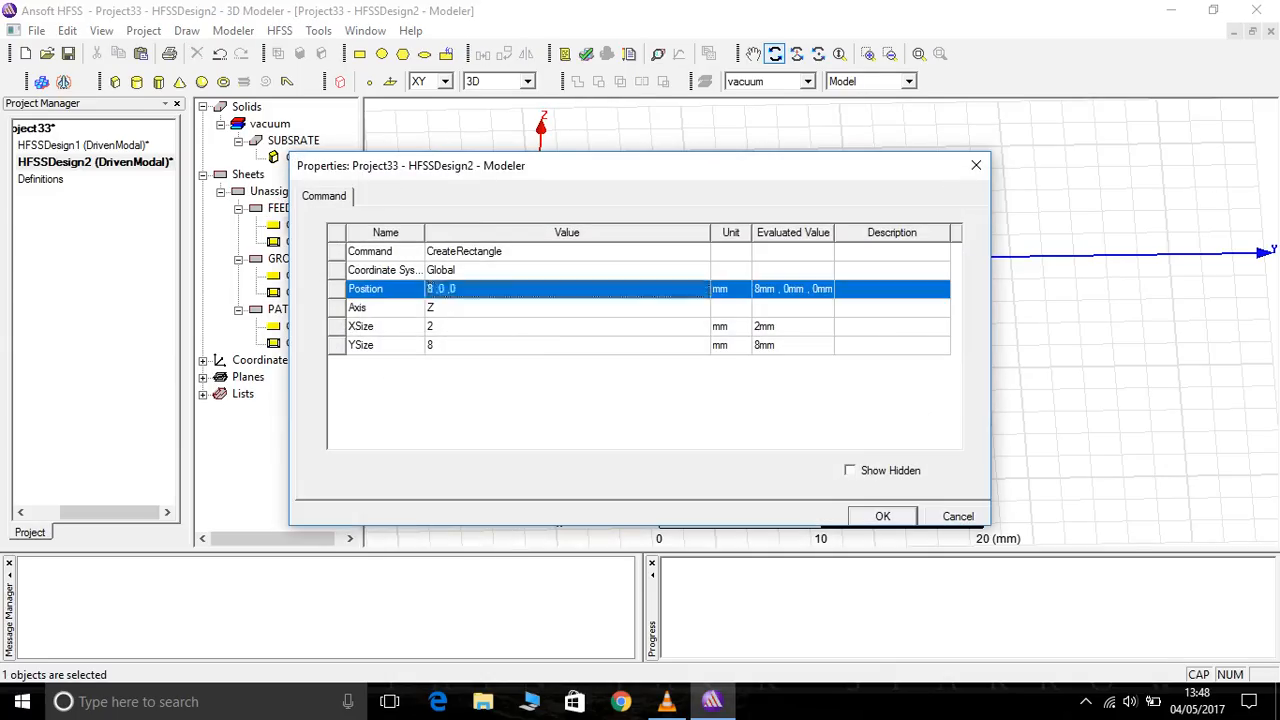
key(BackSpace)
text(1.6)
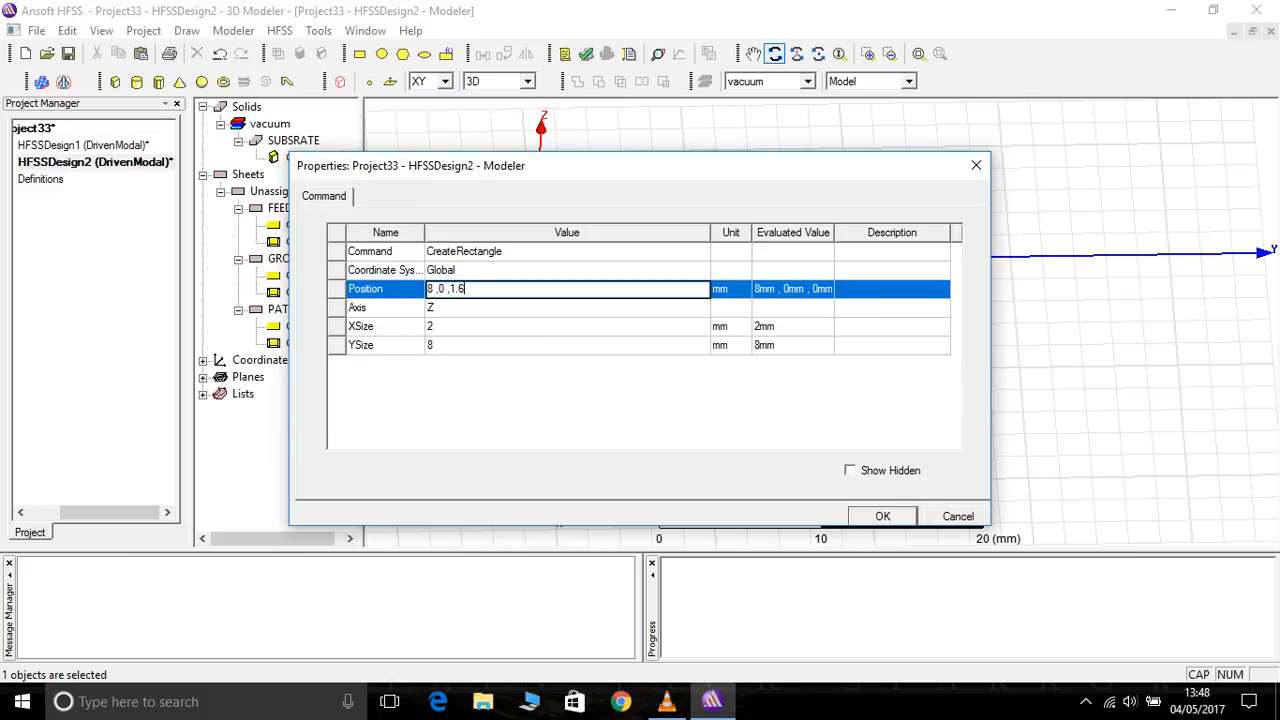
key(Return)
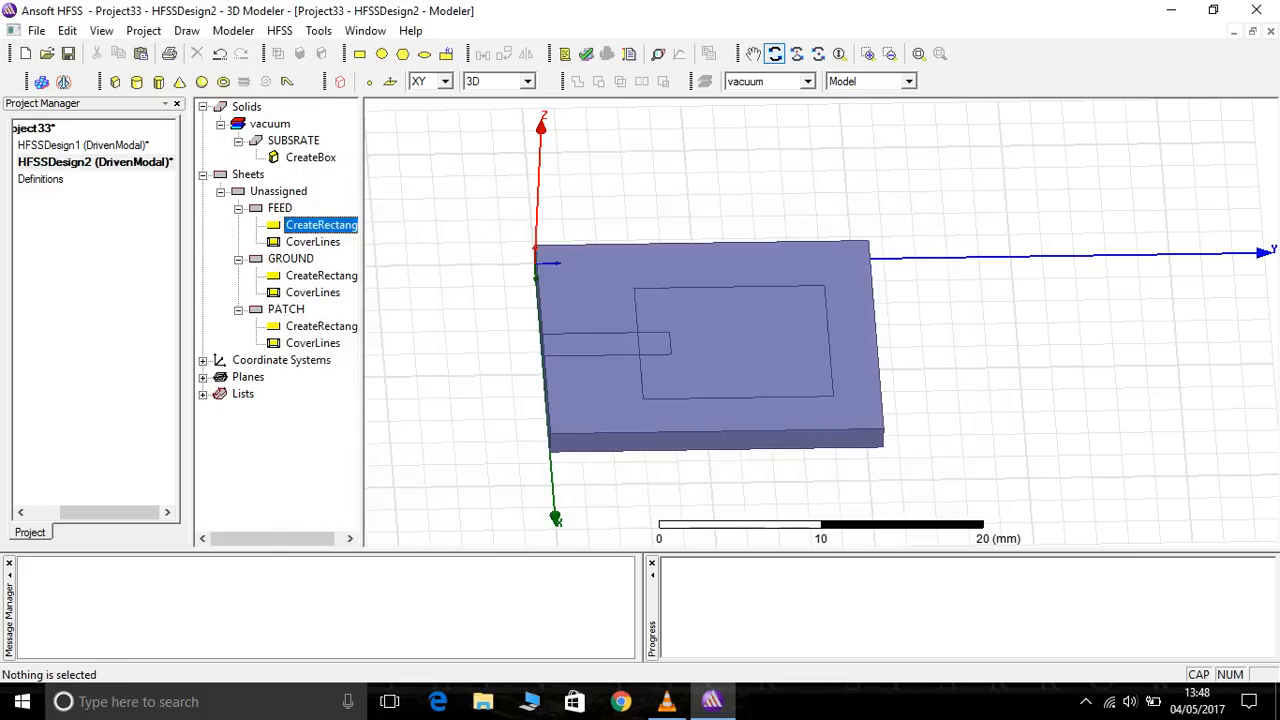
right_click(947, 239)
click(1010, 251)
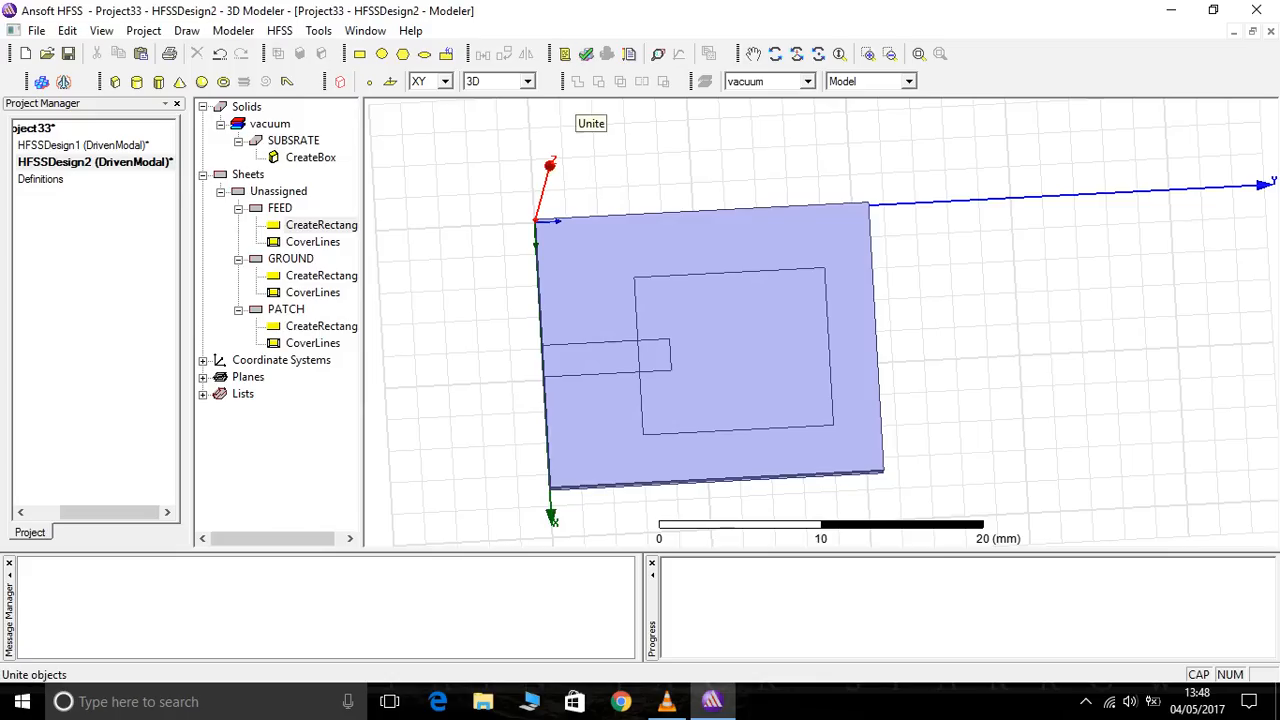
Select the PATCH sheet together with the FEED sheet and unite them into one sheet.
click(728, 345)
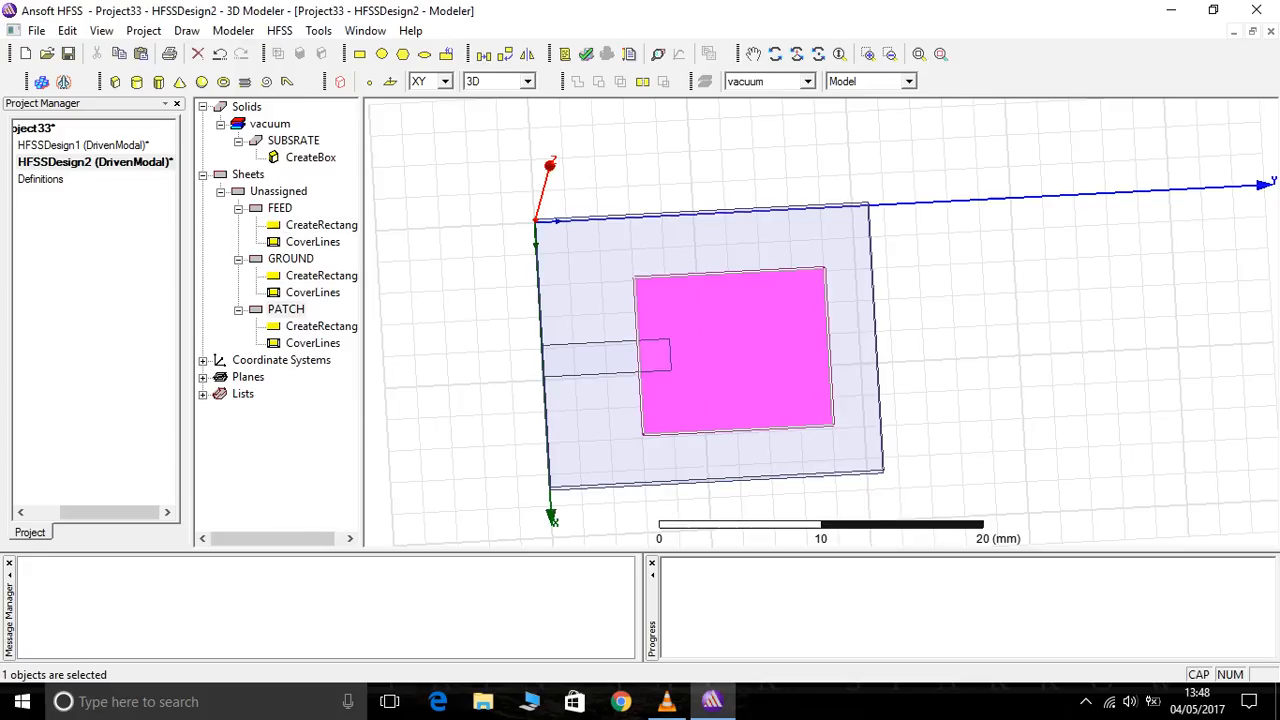
click(606, 360)
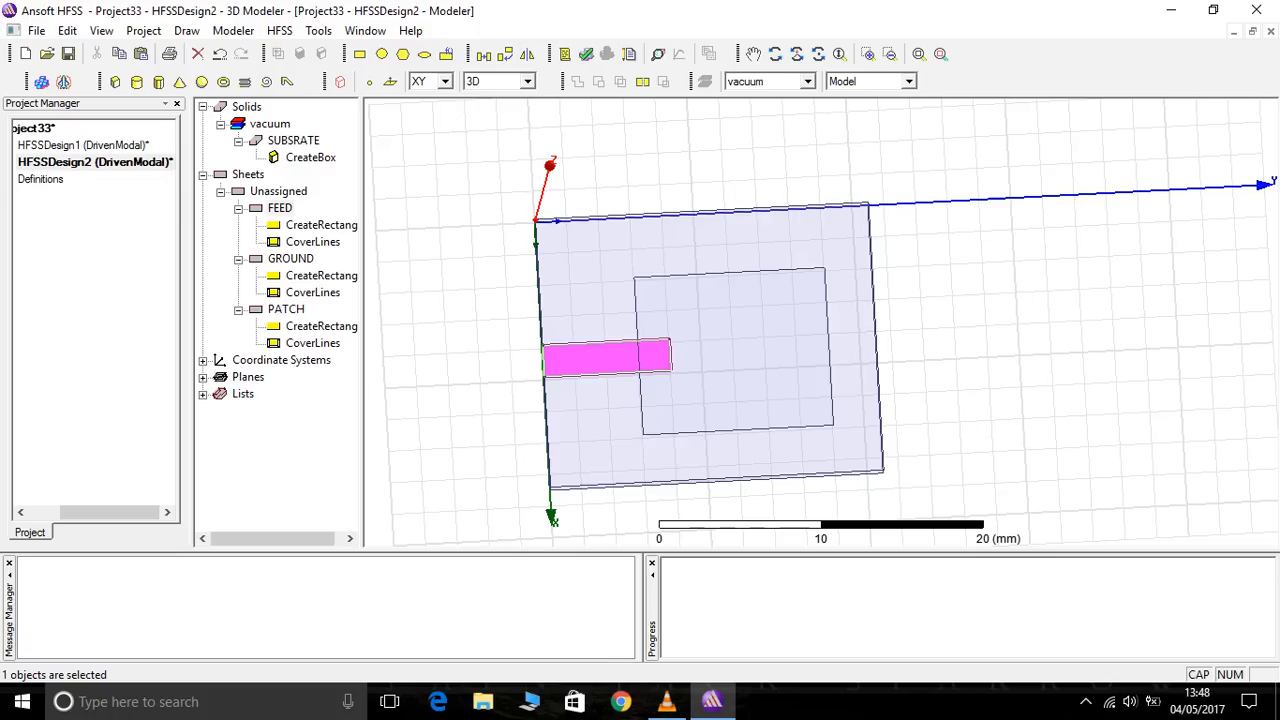
click(740, 350)
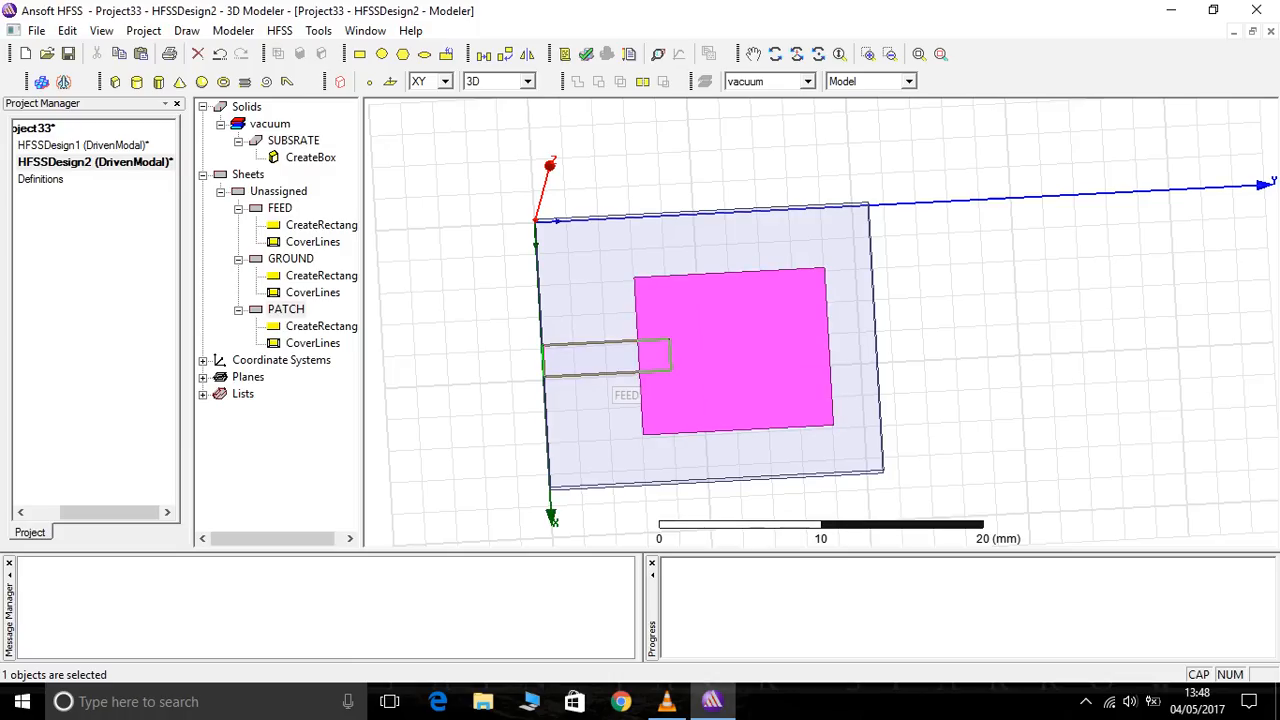
ctrl+click(605, 360)
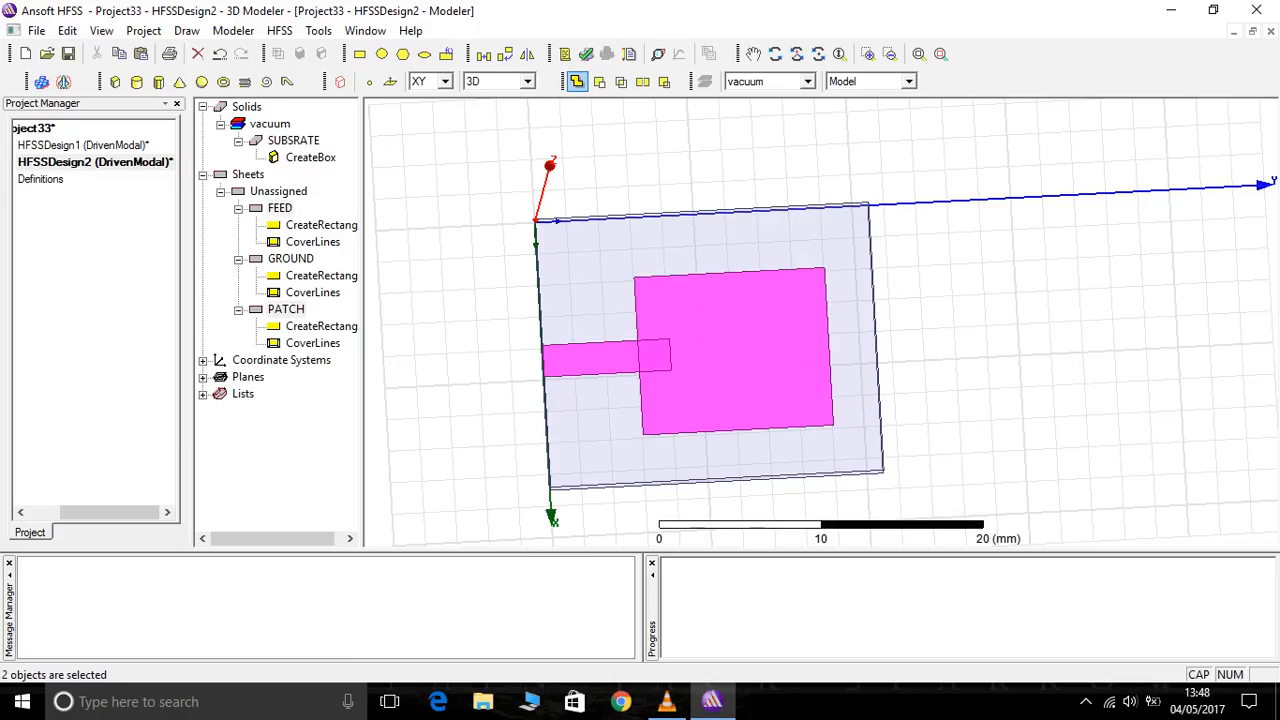
click(577, 81)
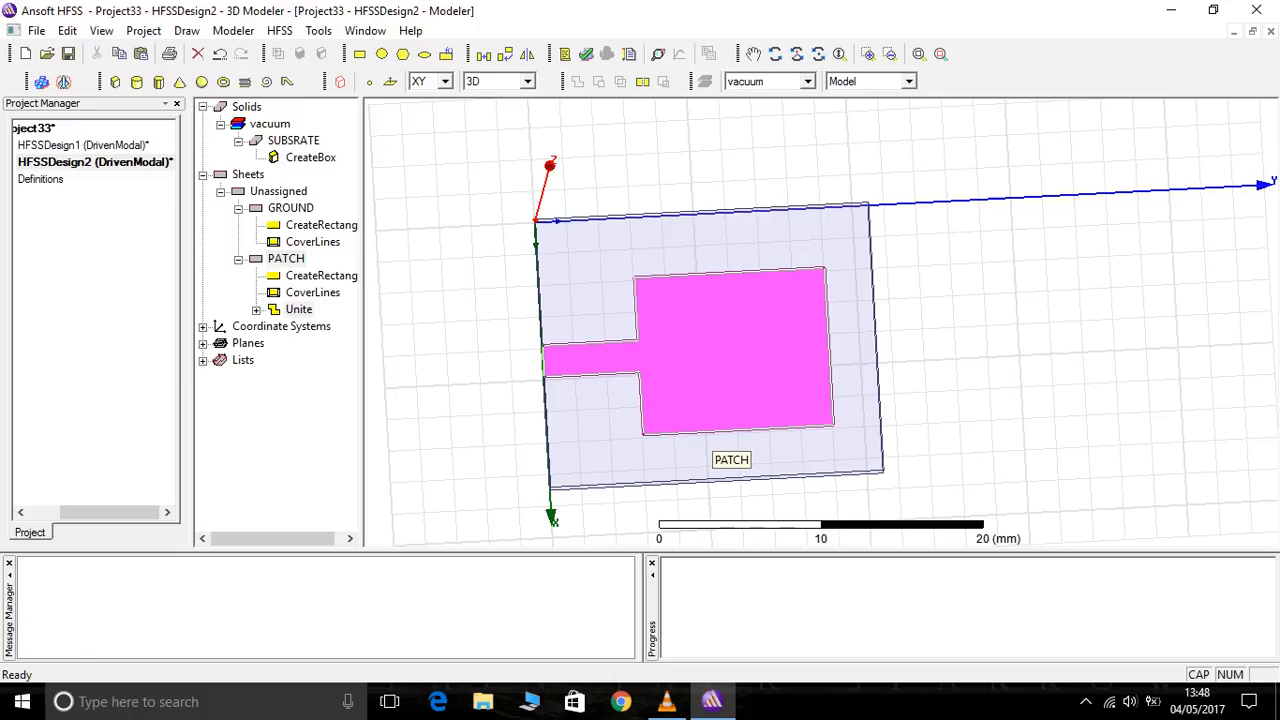
Switch the drawing plane to ZX and draw a 2 × 1.6 mm rectangle from the feed's corner at 8, 0, 1.6 mm to the substrate's lower edge.
click(774, 54)
drag(722, 400, 775, 335)
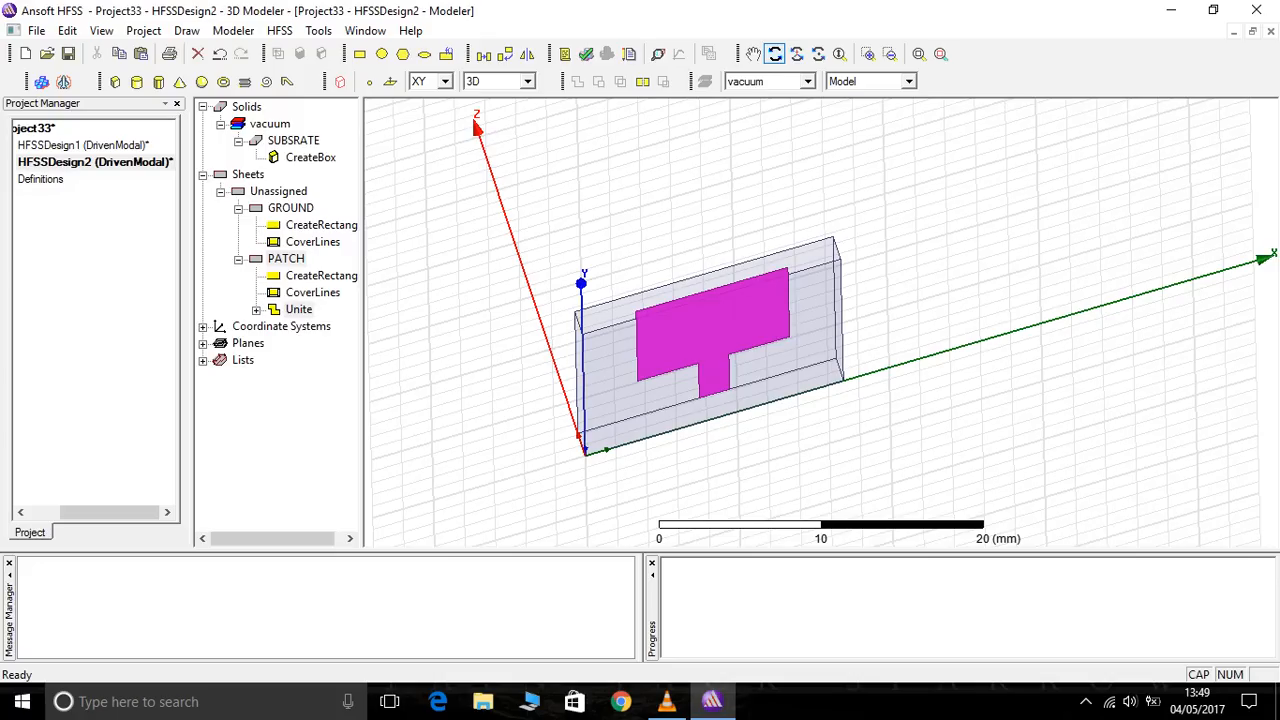
scroll(781, 372, up, 12)
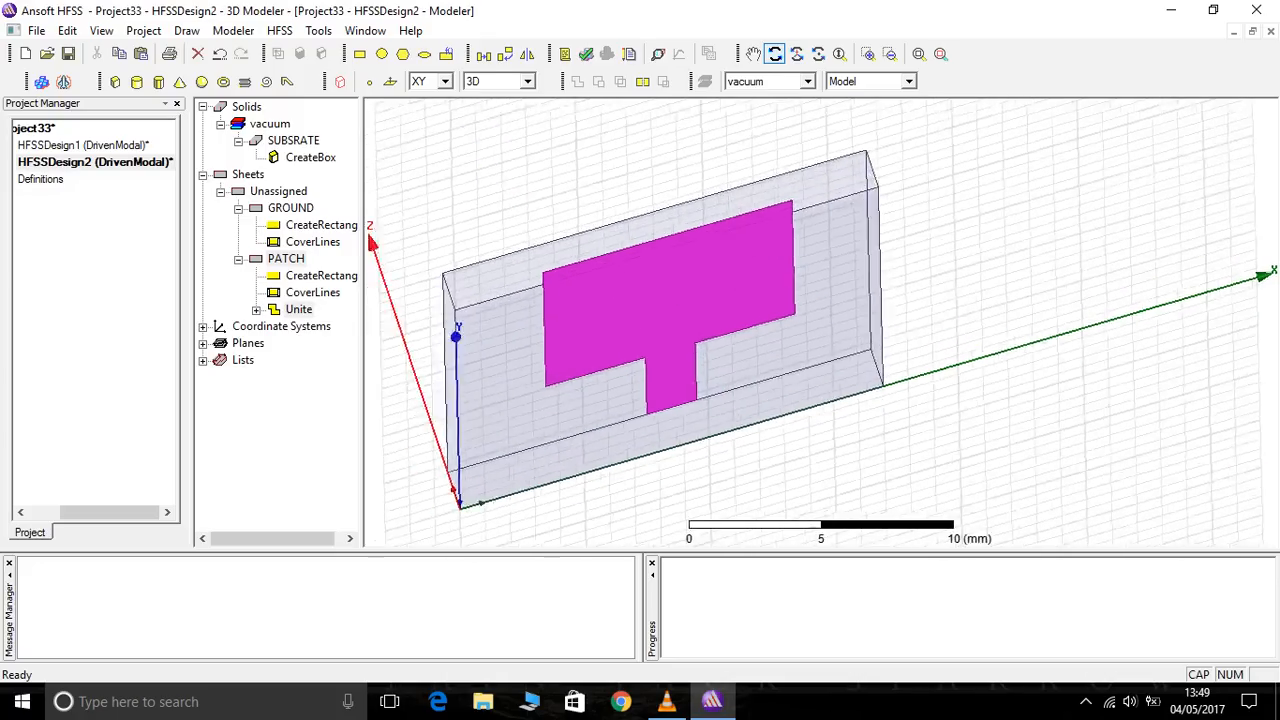
right_click(884, 192)
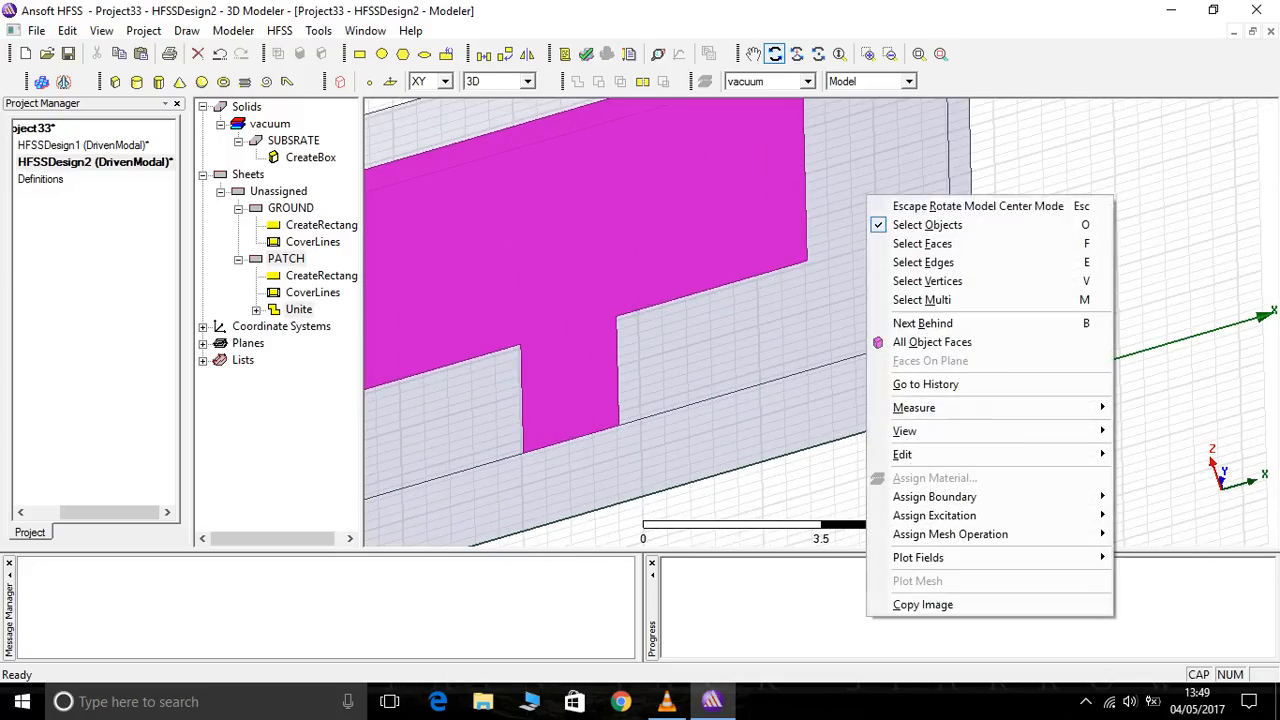
click(960, 203)
scroll(715, 420, down, 5)
scroll(715, 420, down, 3)
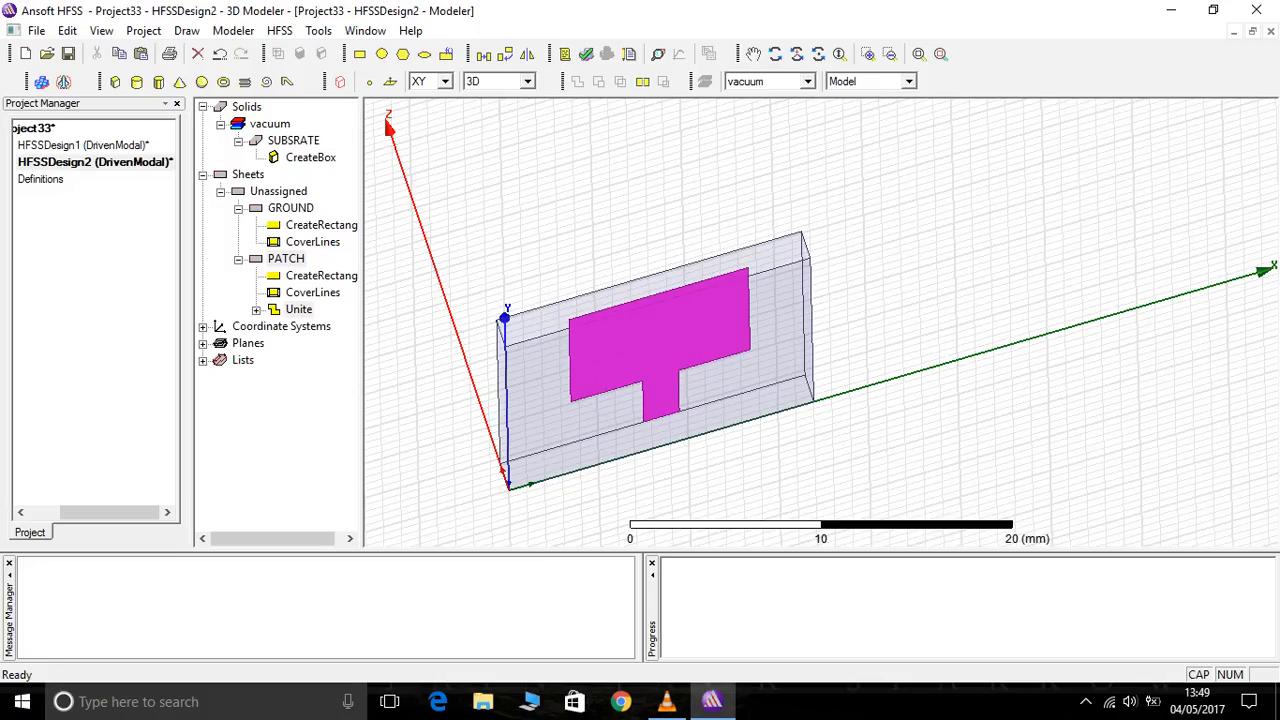
scroll(640, 470, up, 1)
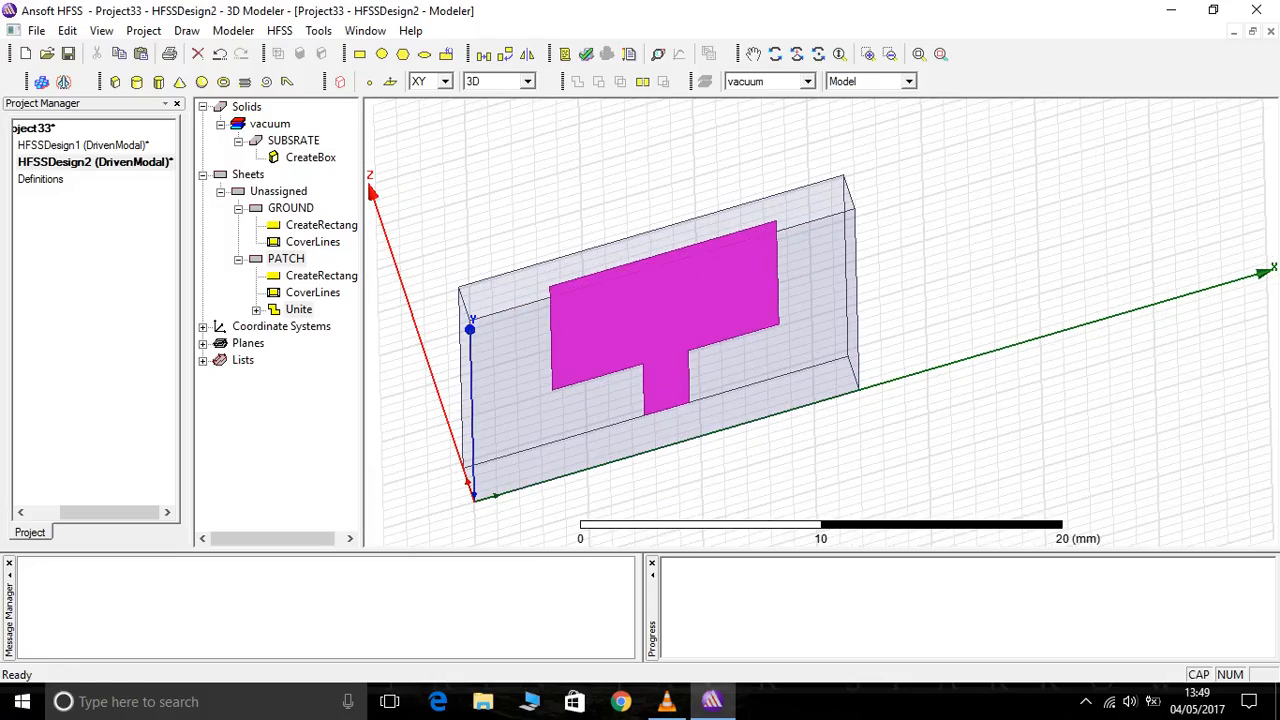
click(444, 81)
click(444, 81)
click(444, 81)
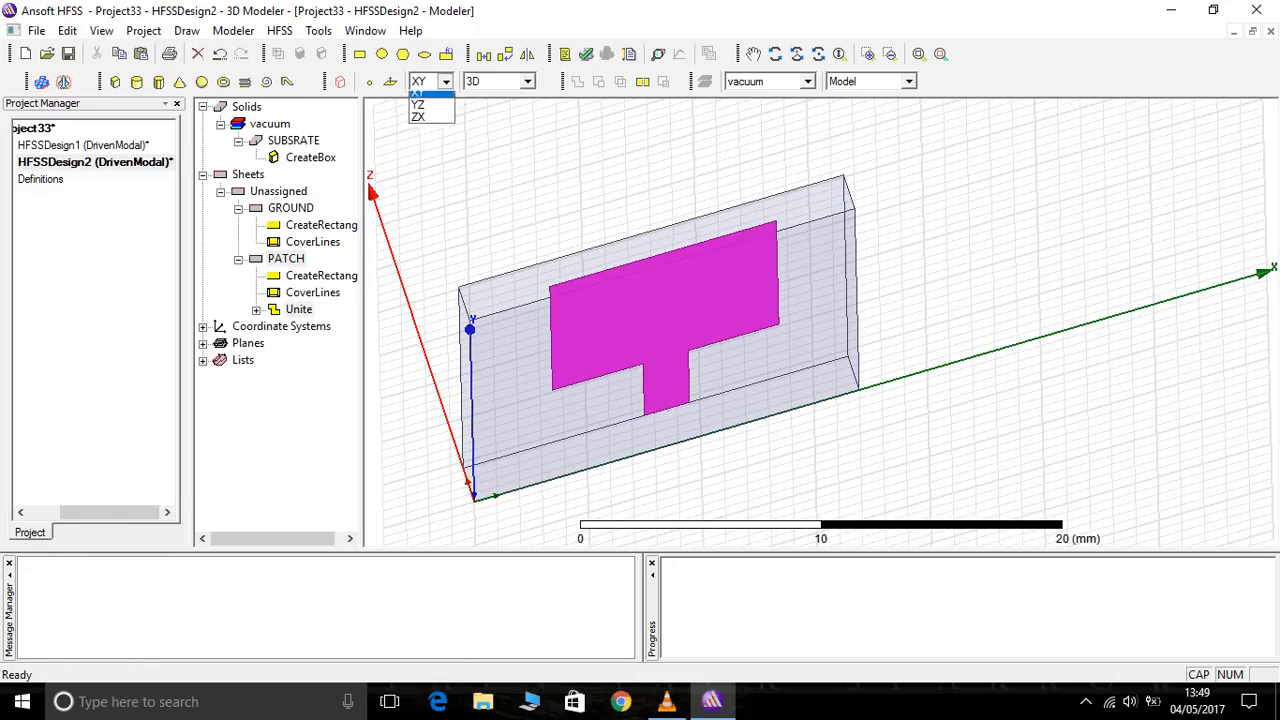
click(430, 122)
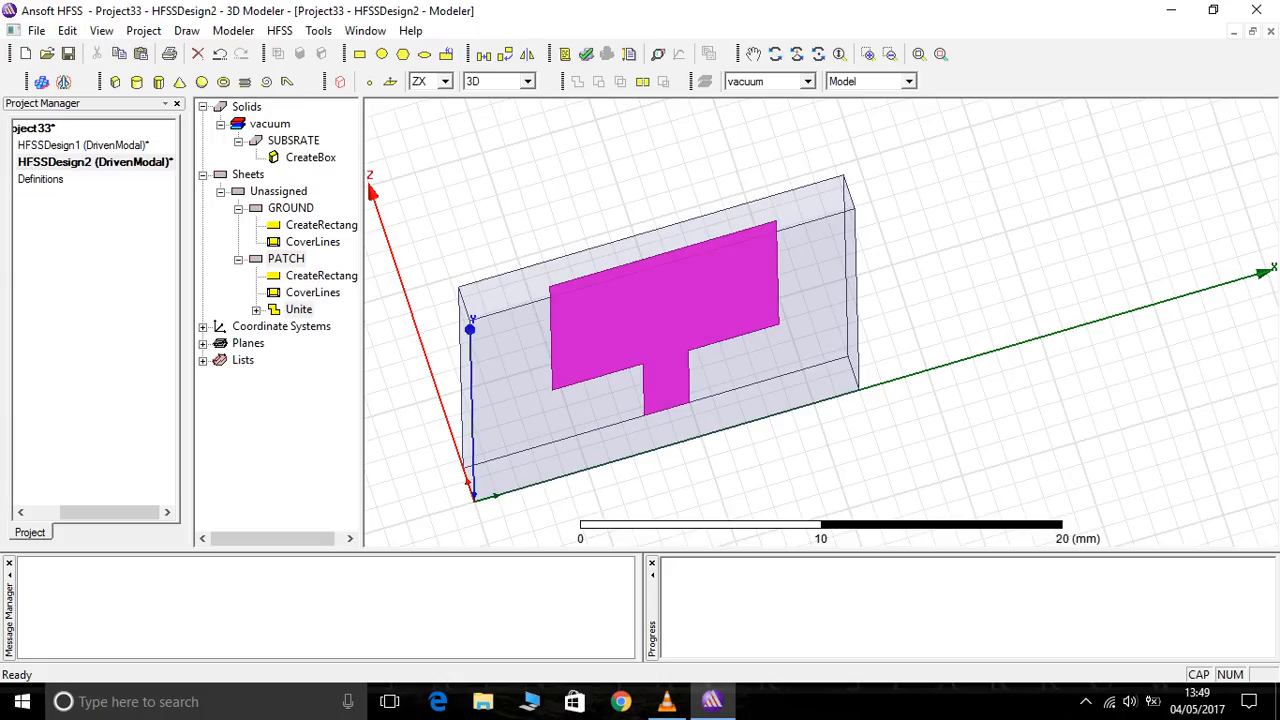
click(359, 53)
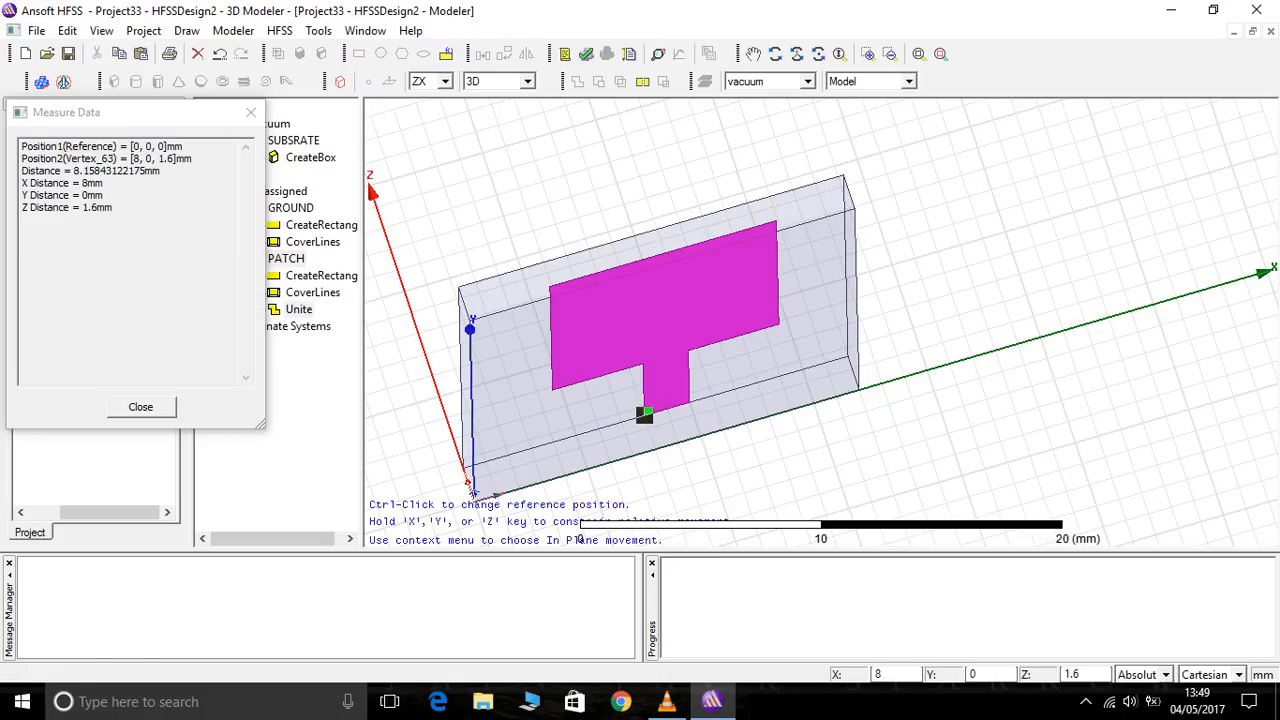
click(645, 412)
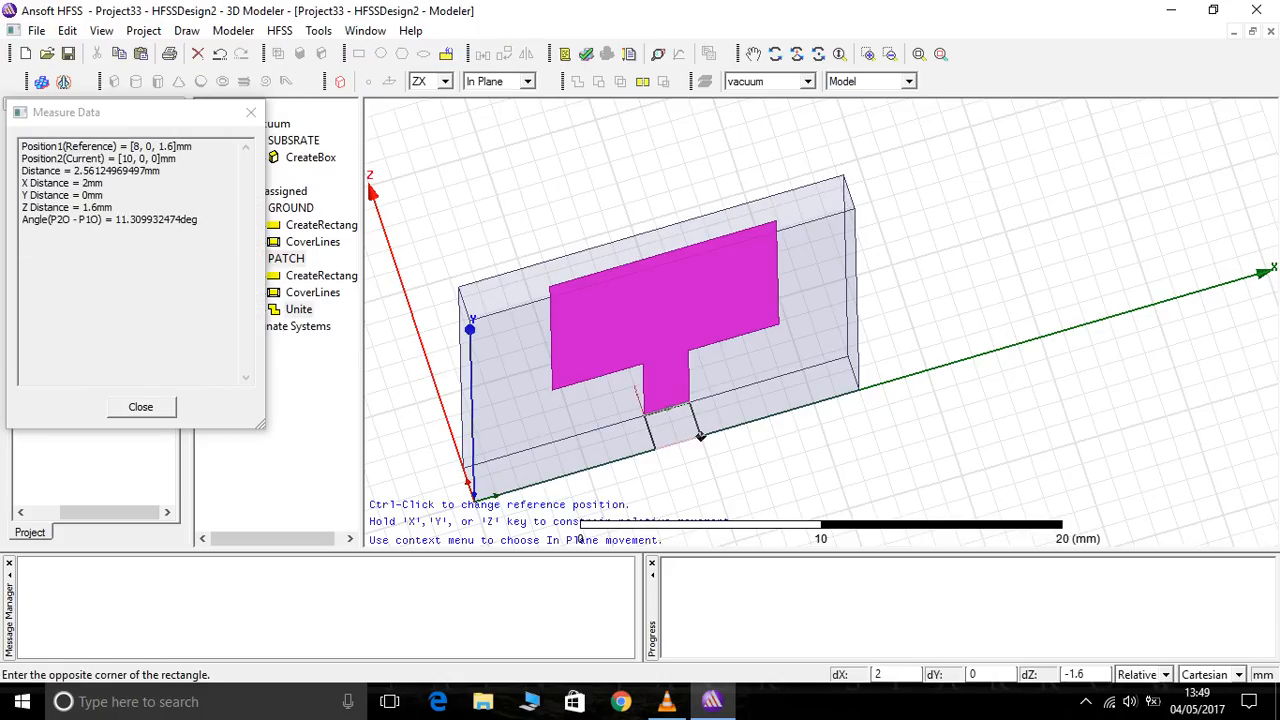
click(700, 436)
Examine the new rectangle at the feed edge and the whole antenna model up close and from different angles.
scroll(700, 436, up, 10)
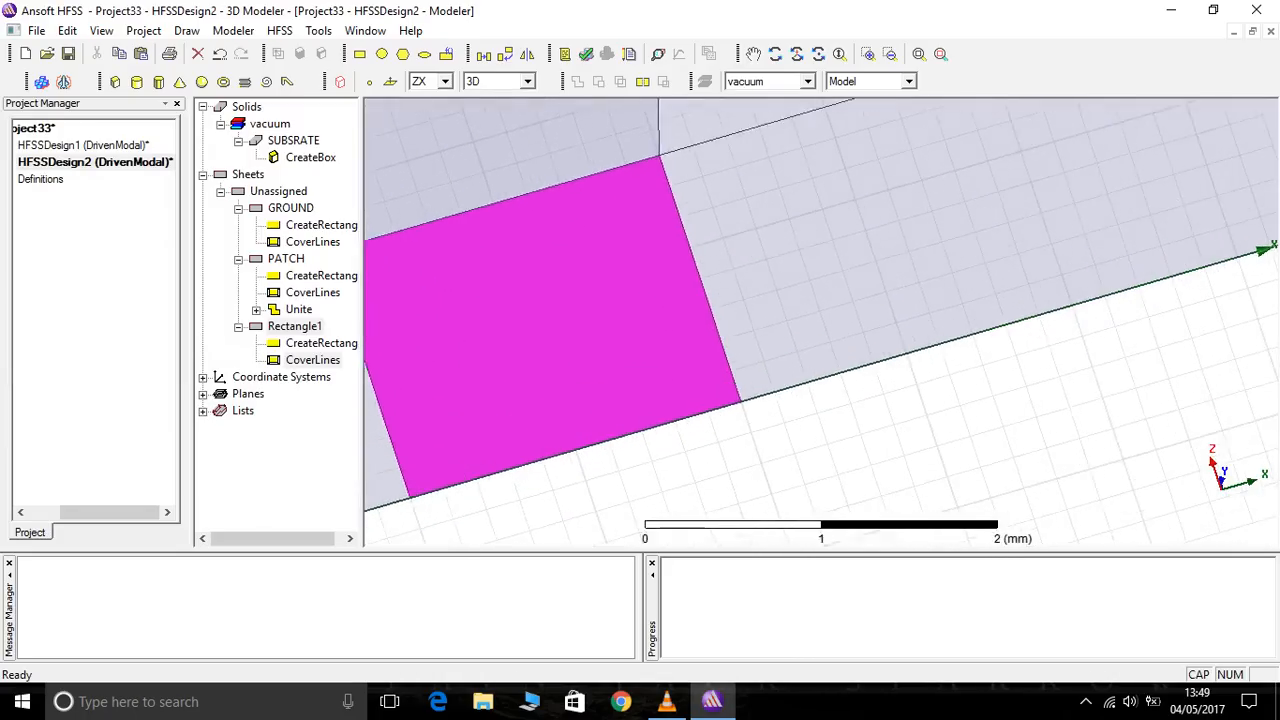
scroll(820, 320, down, 10)
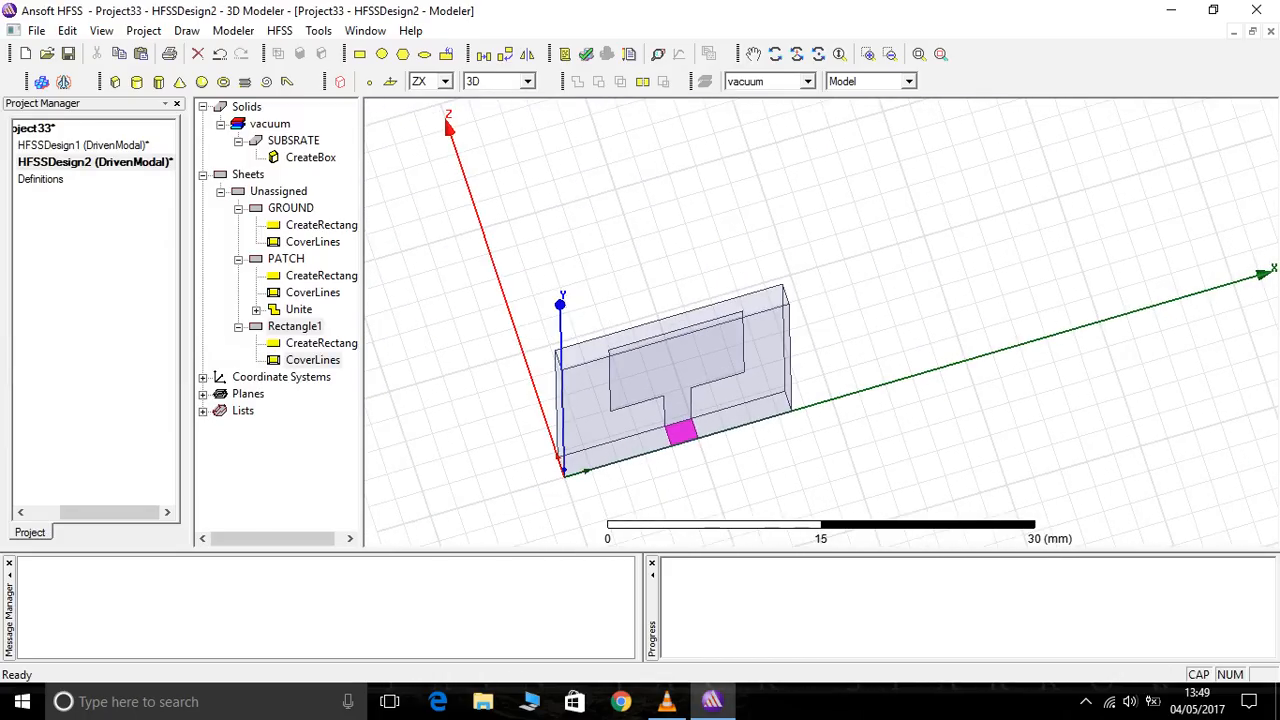
click(775, 54)
drag(820, 370, 575, 375)
right_click(903, 223)
click(1000, 231)
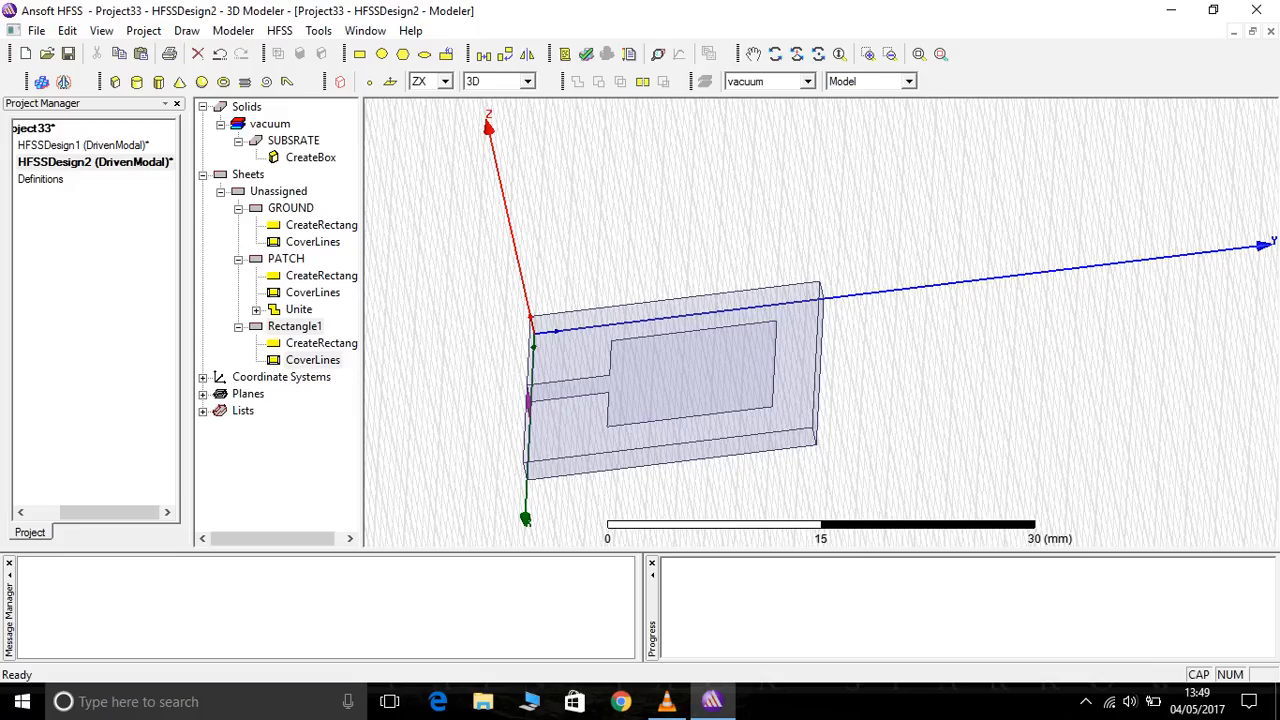
key(ctrl+a)
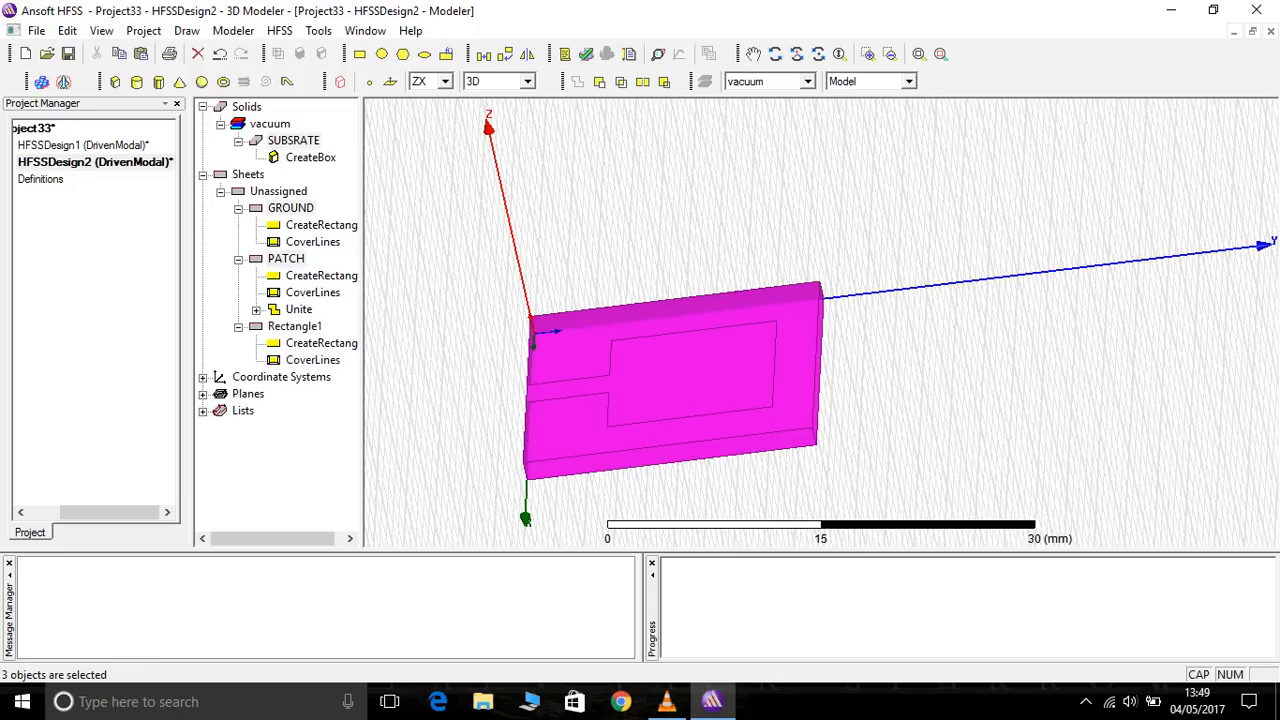
click(753, 54)
drag(690, 370, 701, 327)
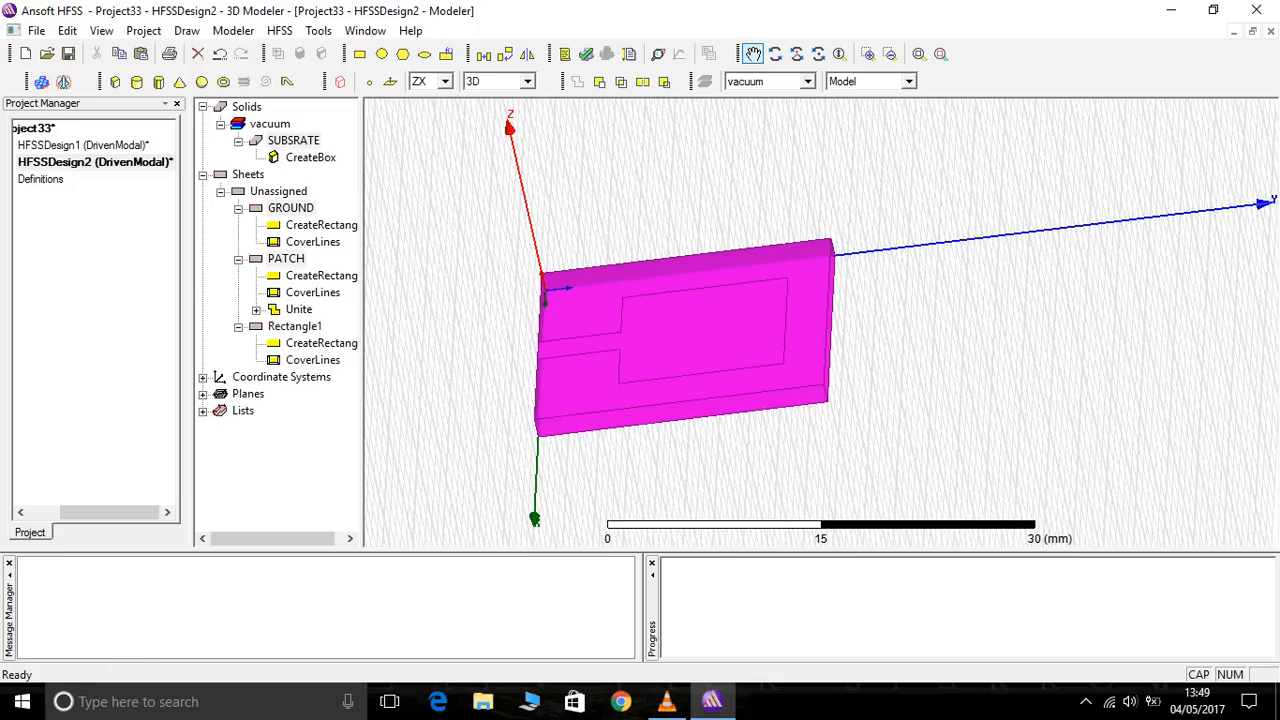
right_click(953, 227)
click(1010, 240)
click(900, 350)
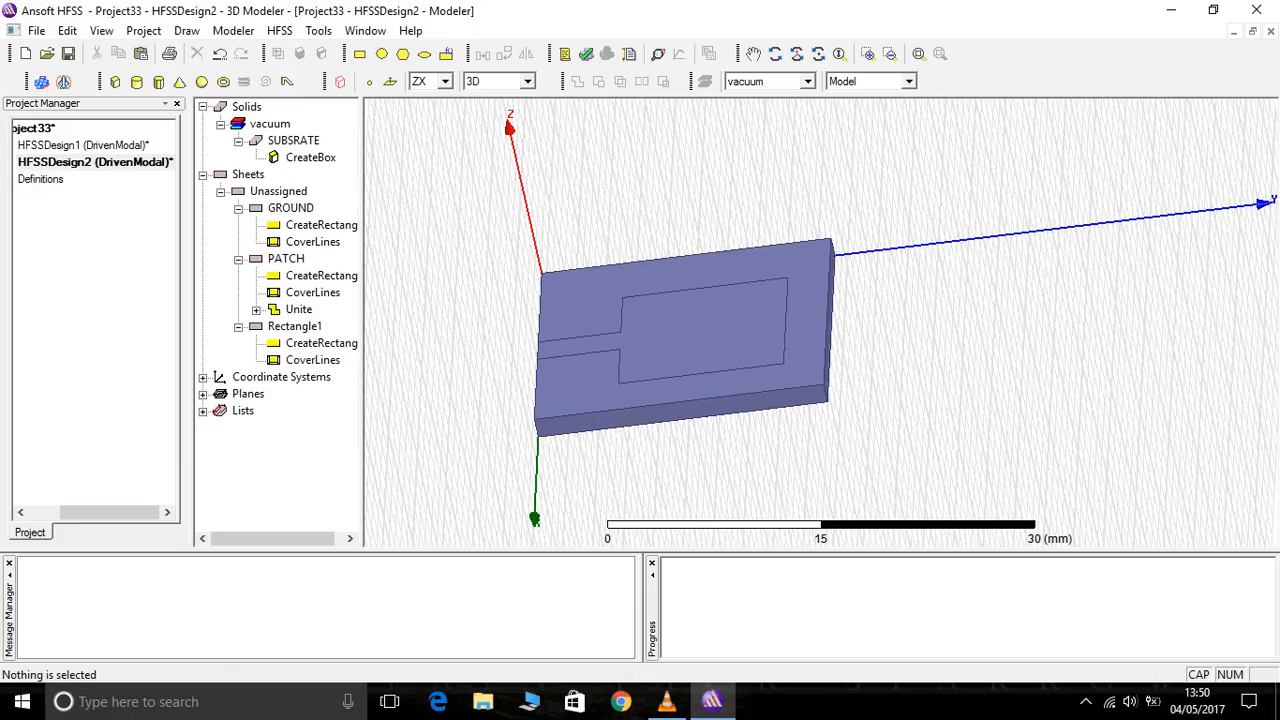
Select the united PATCH sheet and assign it a Perfect E boundary with the default name PerfE1.
click(708, 330)
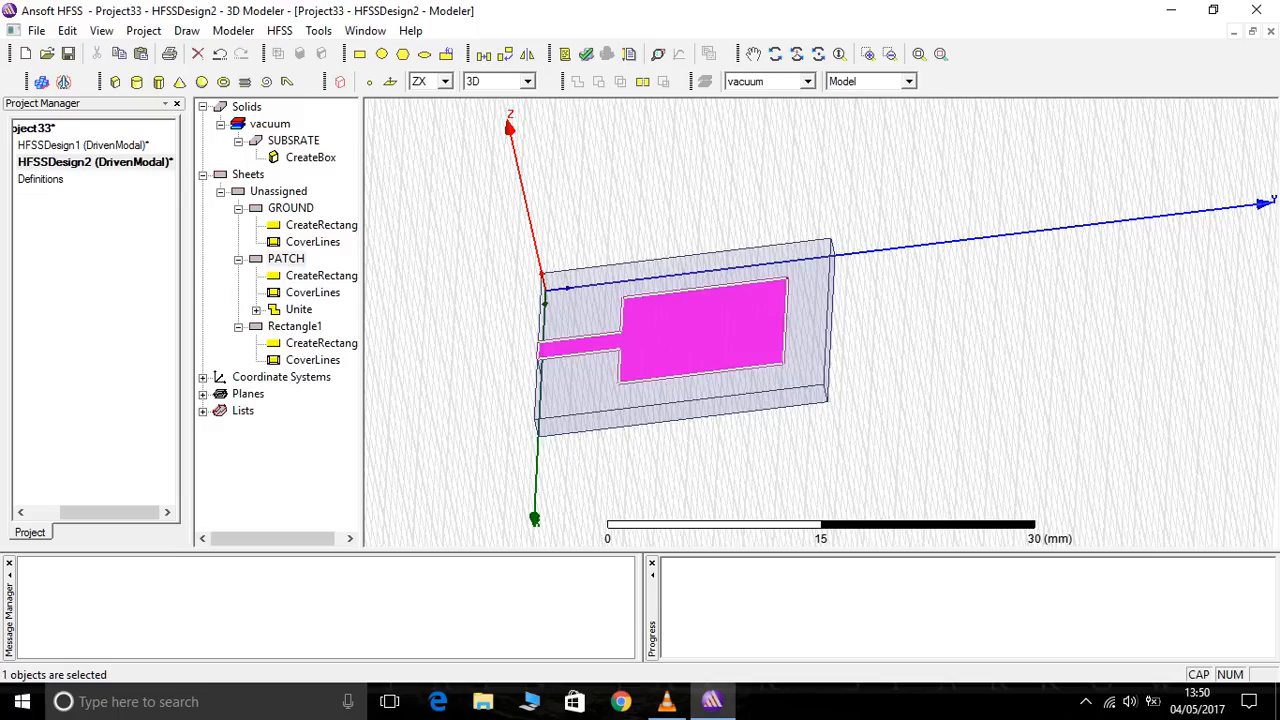
scroll(671, 341, up, 3)
scroll(671, 341, down, 4)
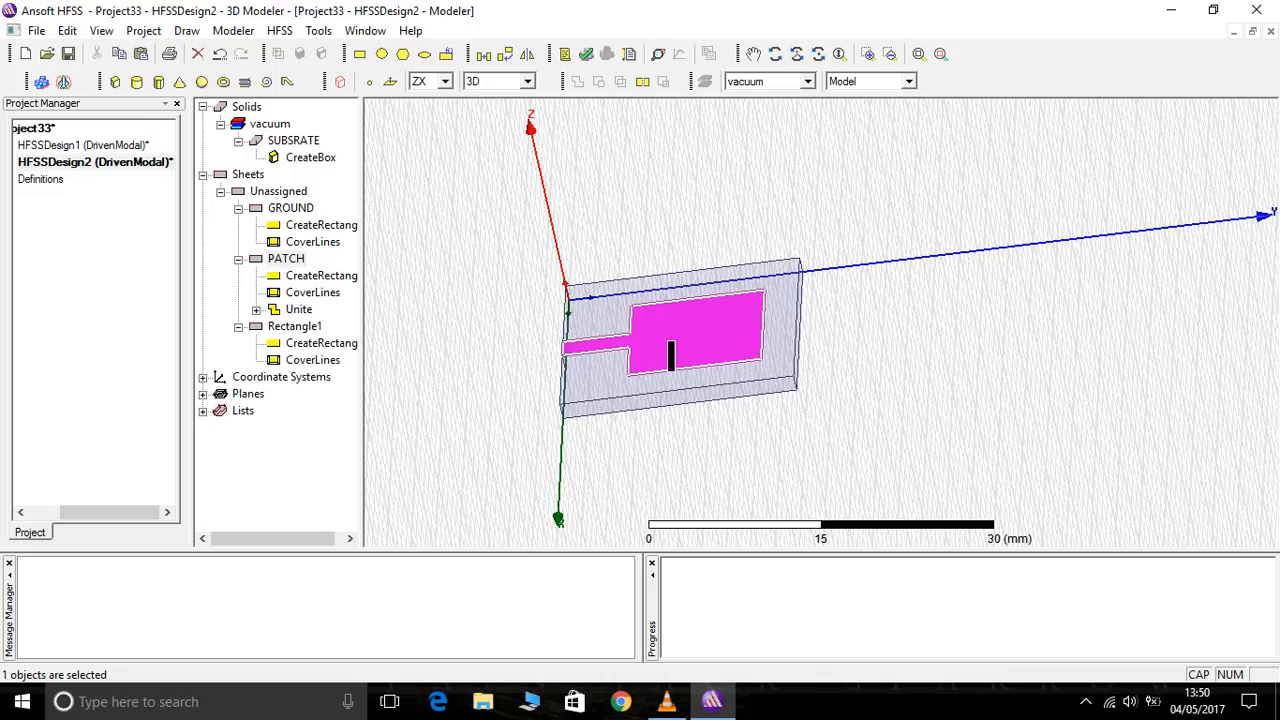
click(675, 450)
click(680, 345)
right_click(699, 281)
mouse_move(780, 562)
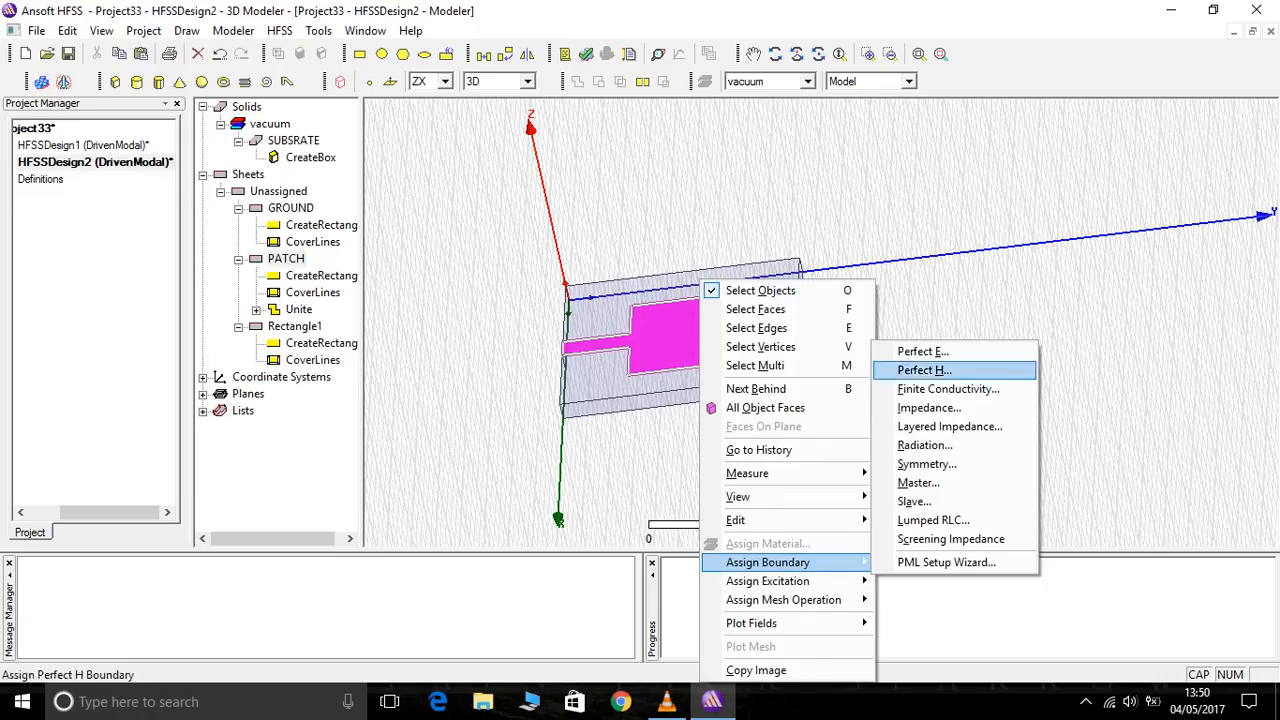
click(922, 351)
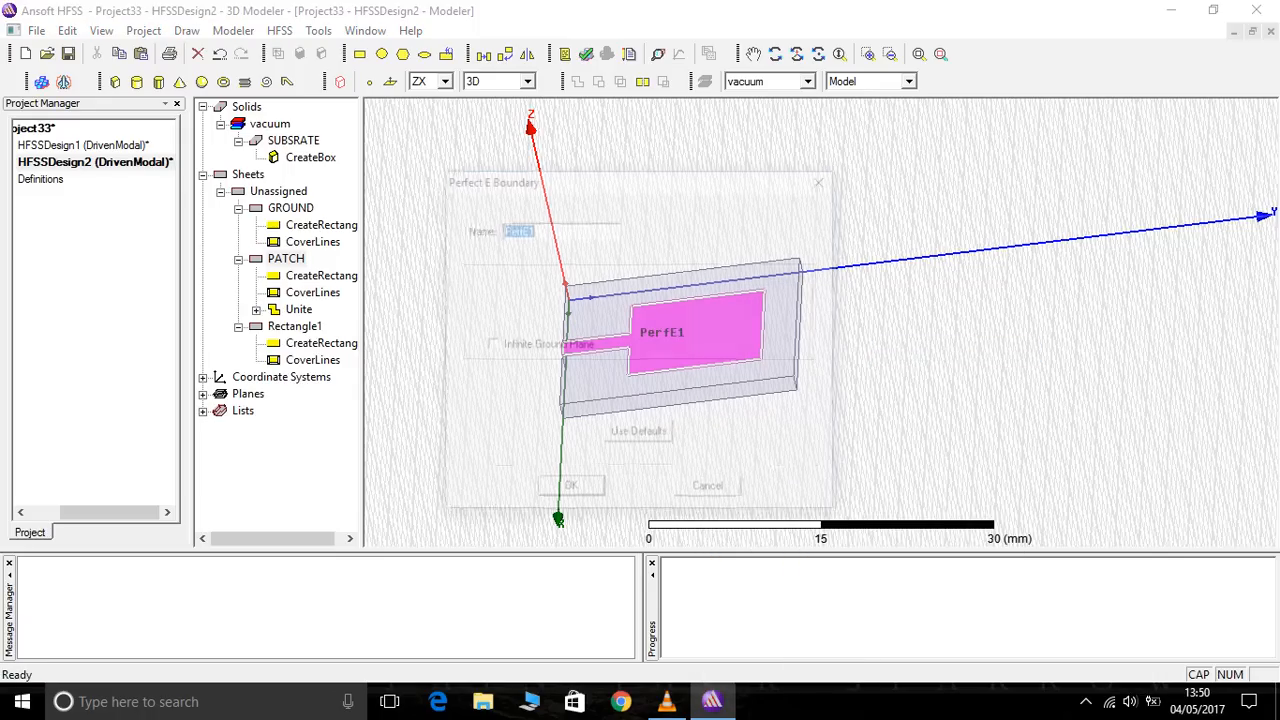
key(Return)
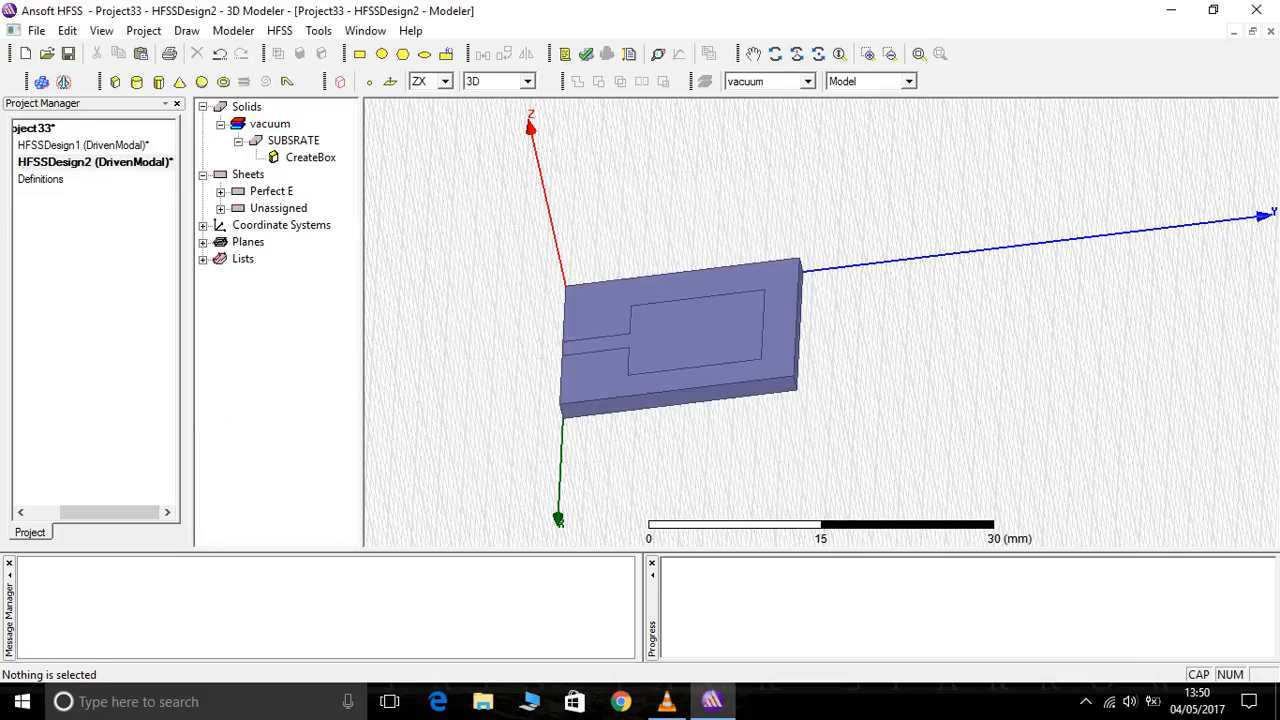
Select the GROUND sheet and assign it a Perfect E boundary with the default name PerfE2.
click(775, 54)
drag(700, 340, 712, 368)
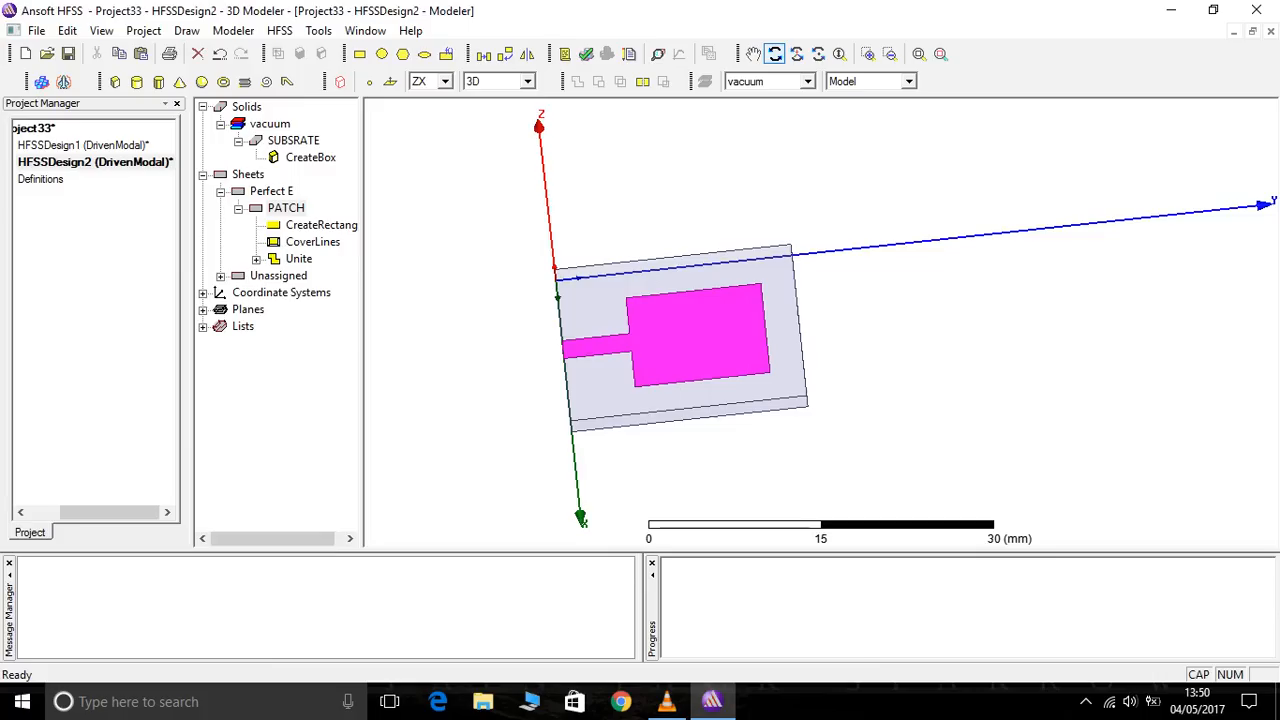
click(220, 276)
click(291, 293)
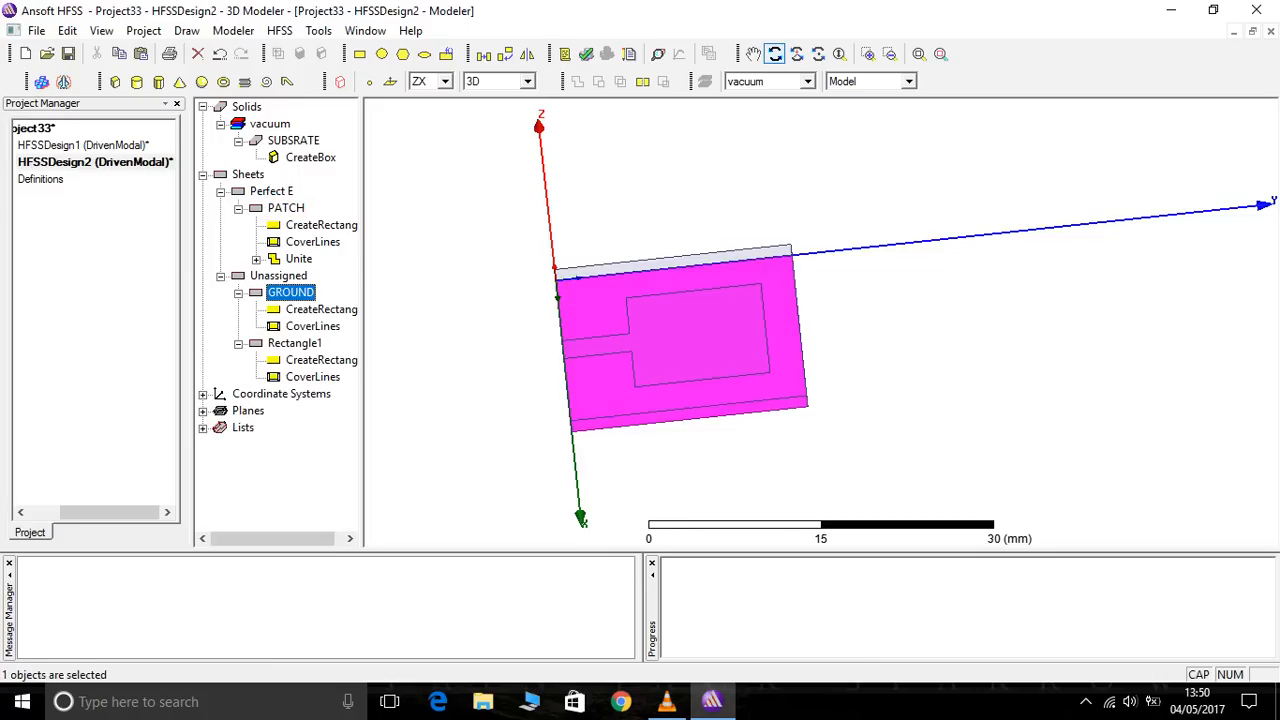
right_click(282, 297)
mouse_move(346, 437)
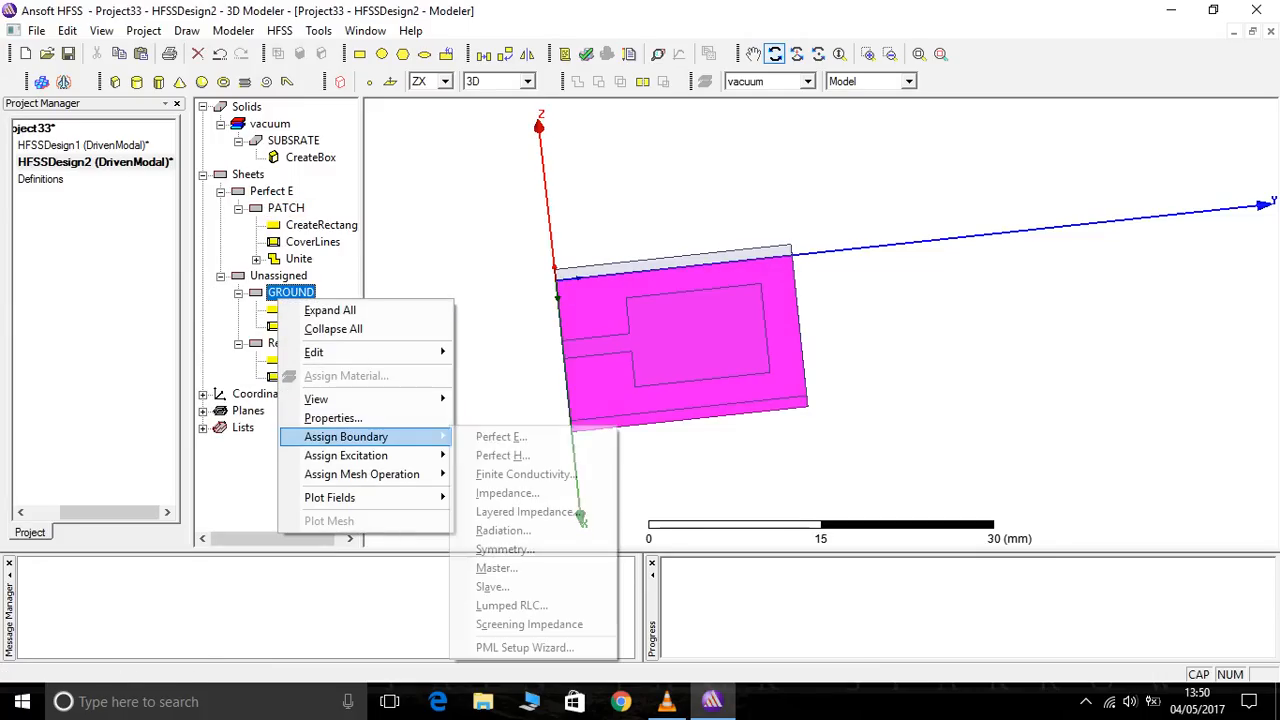
click(500, 437)
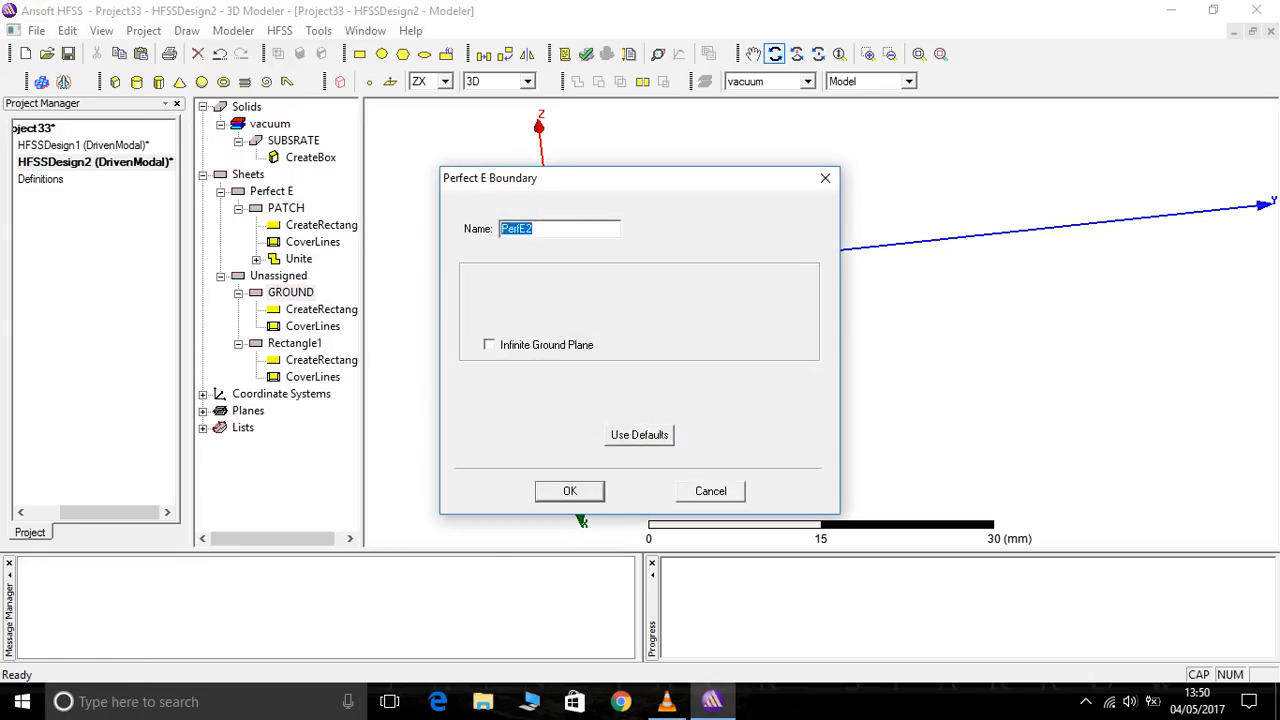
key(Return)
right_click(778, 238)
click(805, 242)
click(725, 366)
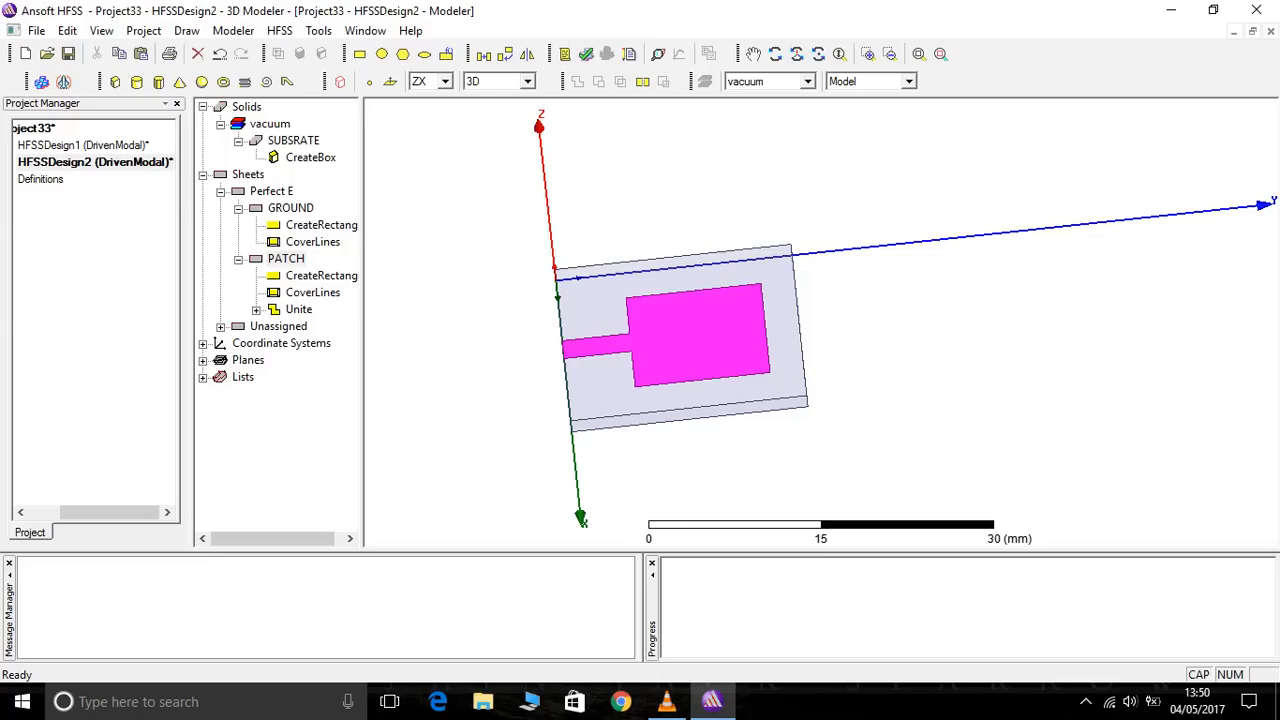
Switch the drawing plane to XY.
click(430, 81)
click(425, 96)
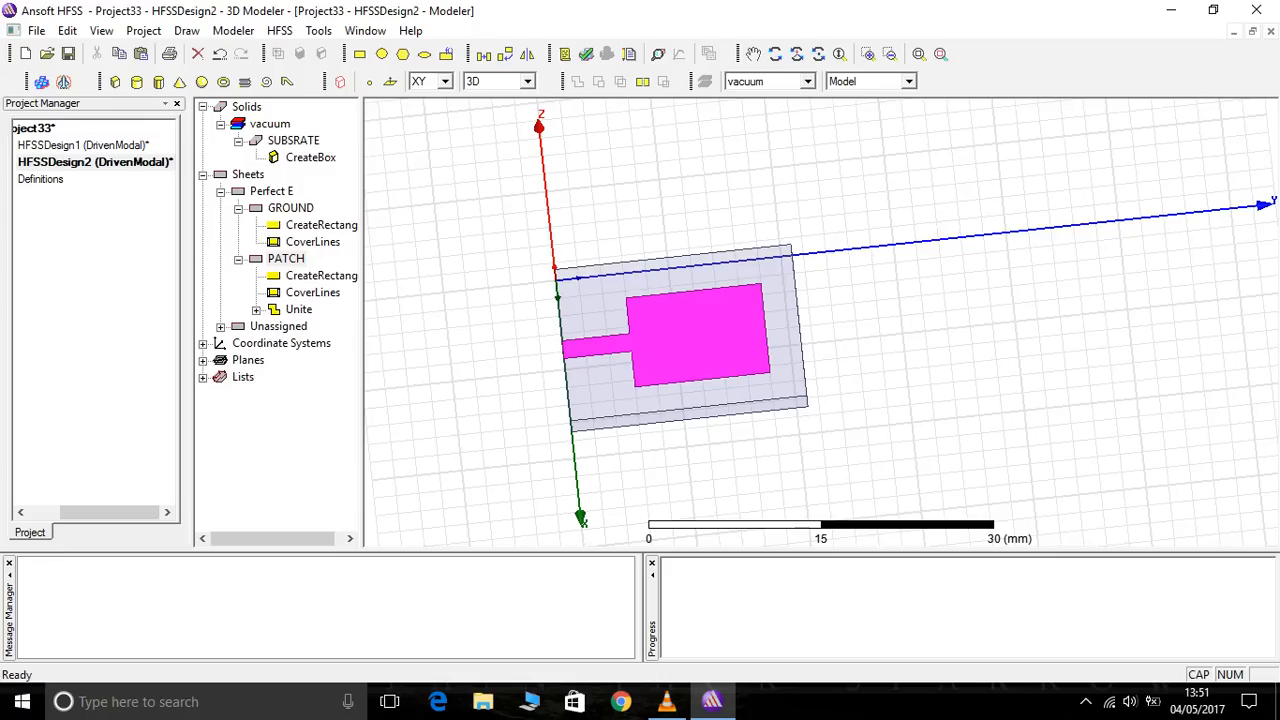
click(753, 54)
drag(700, 340, 745, 289)
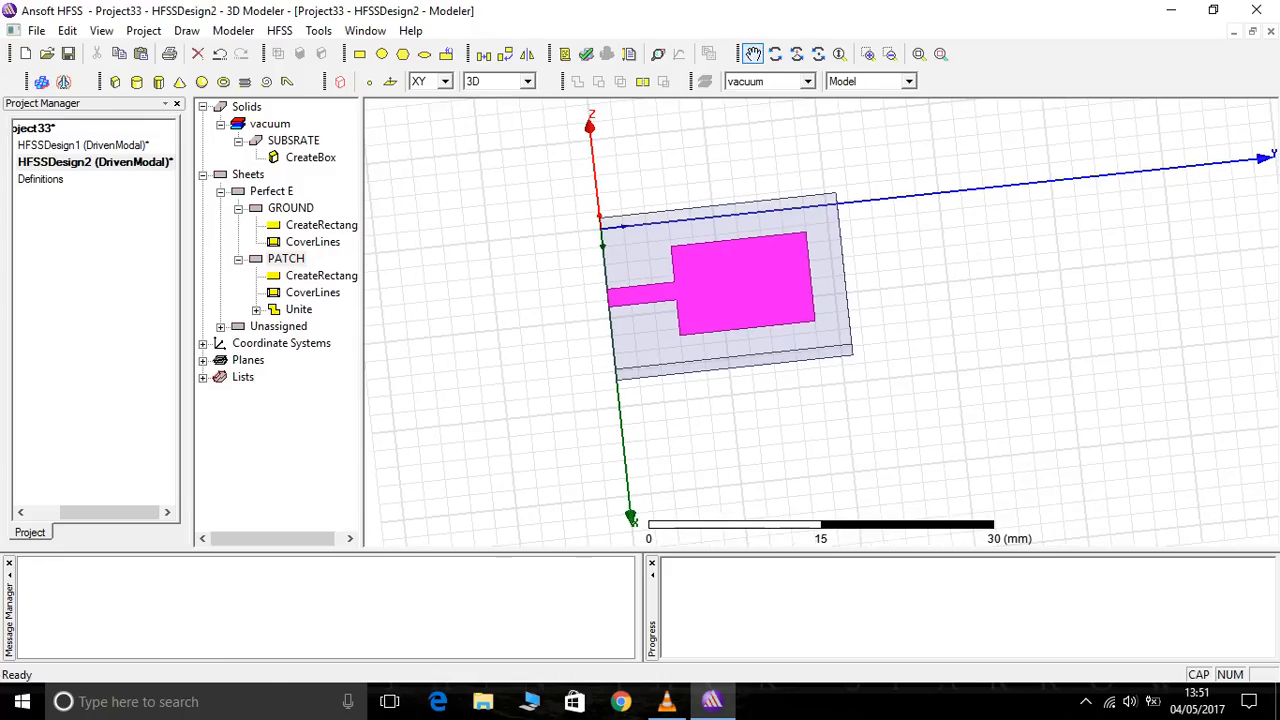
Open the material library for the SUBSRATE box's material and search it by name for FR4.
click(293, 141)
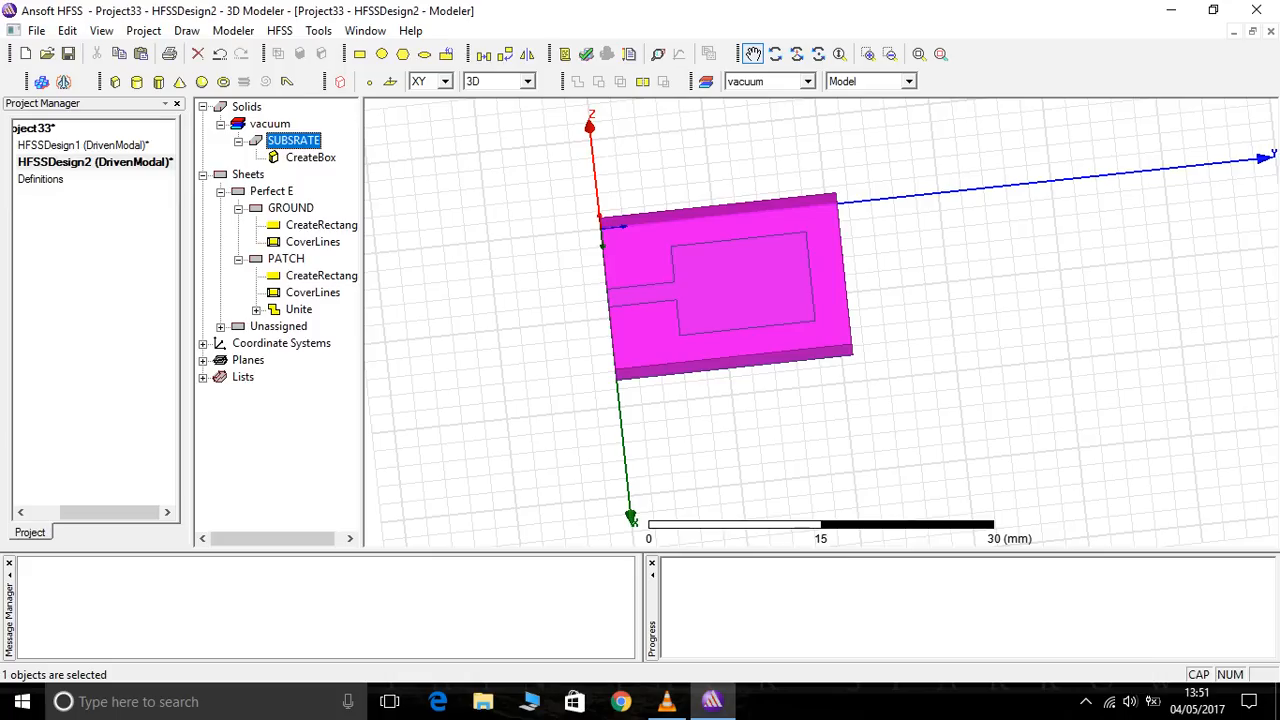
double_click(293, 141)
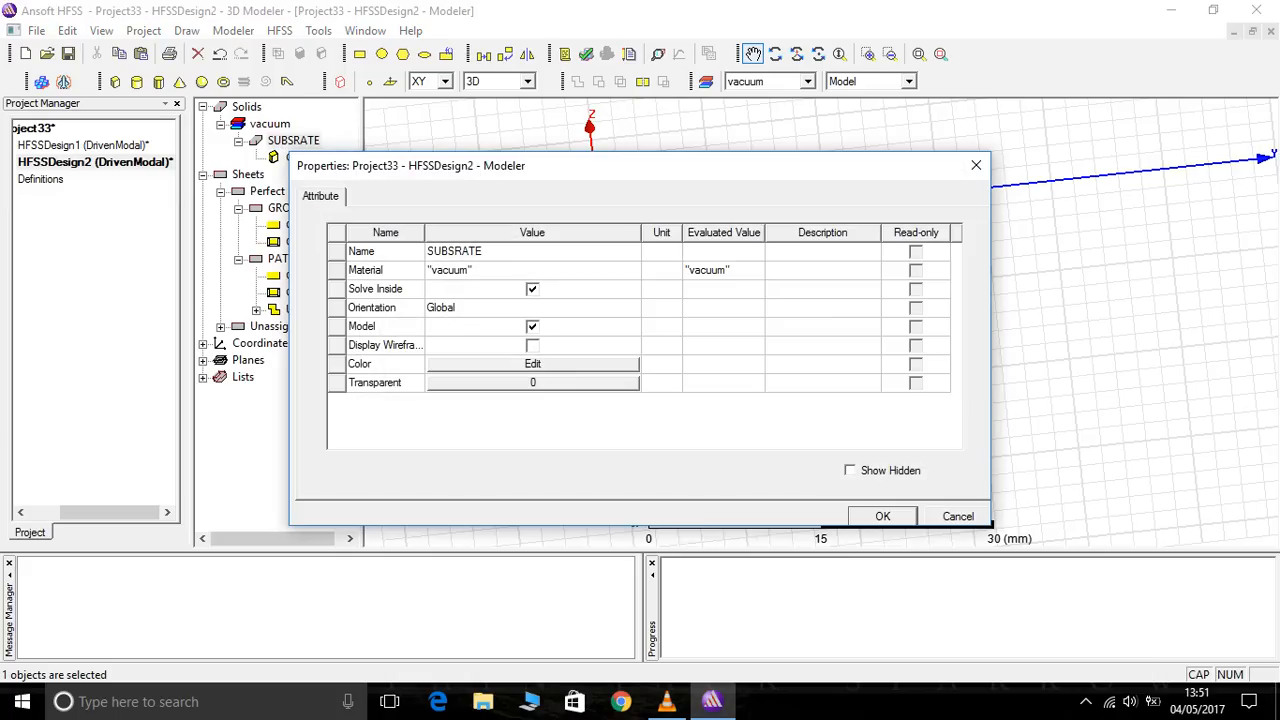
click(500, 270)
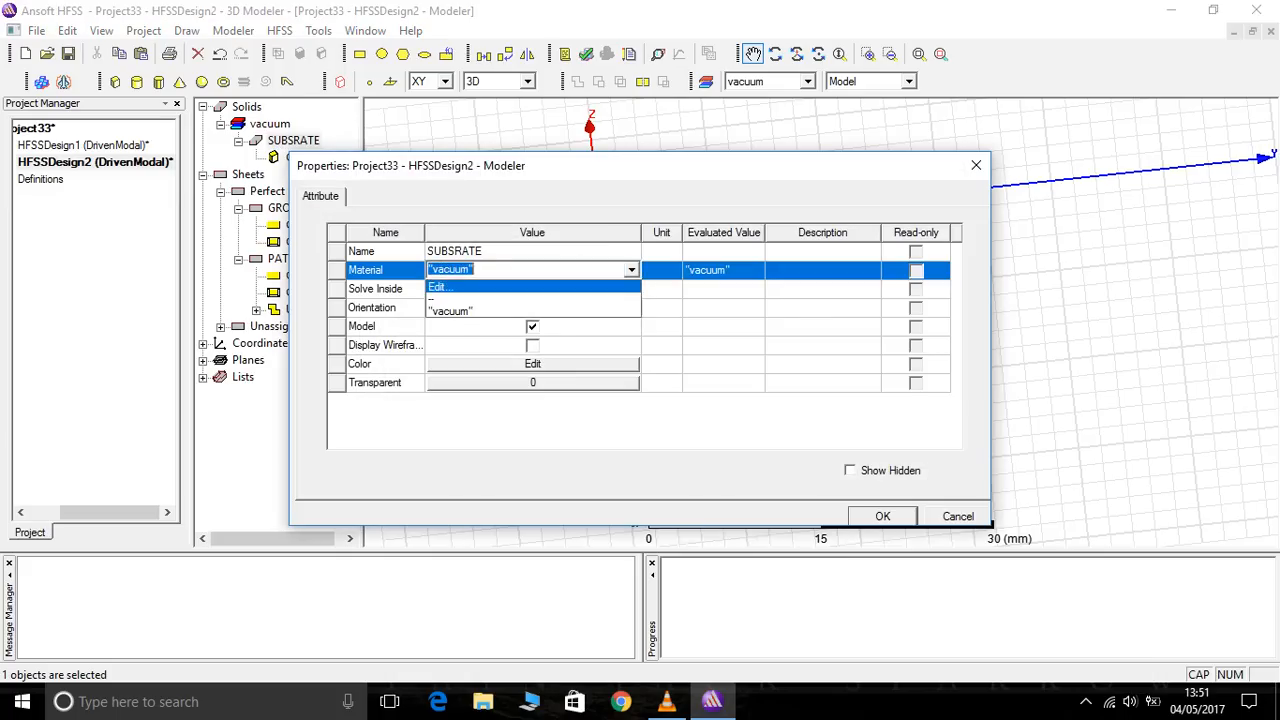
click(480, 287)
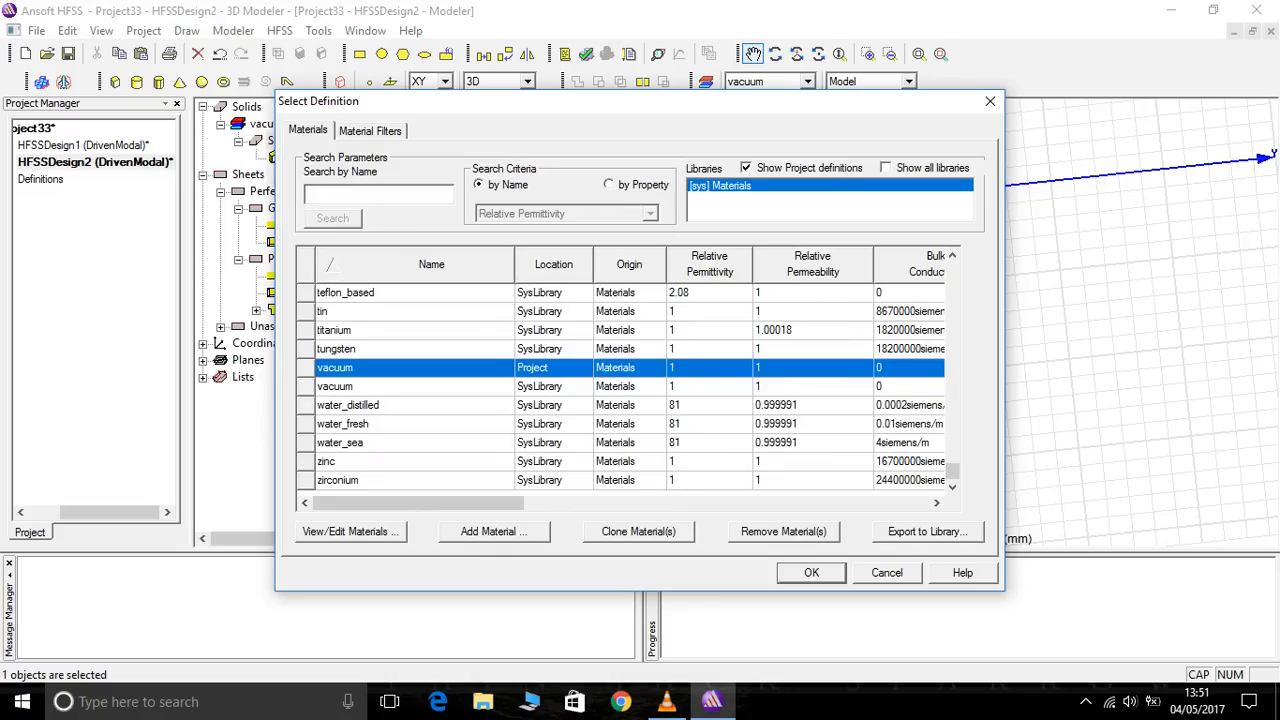
text(FR4)
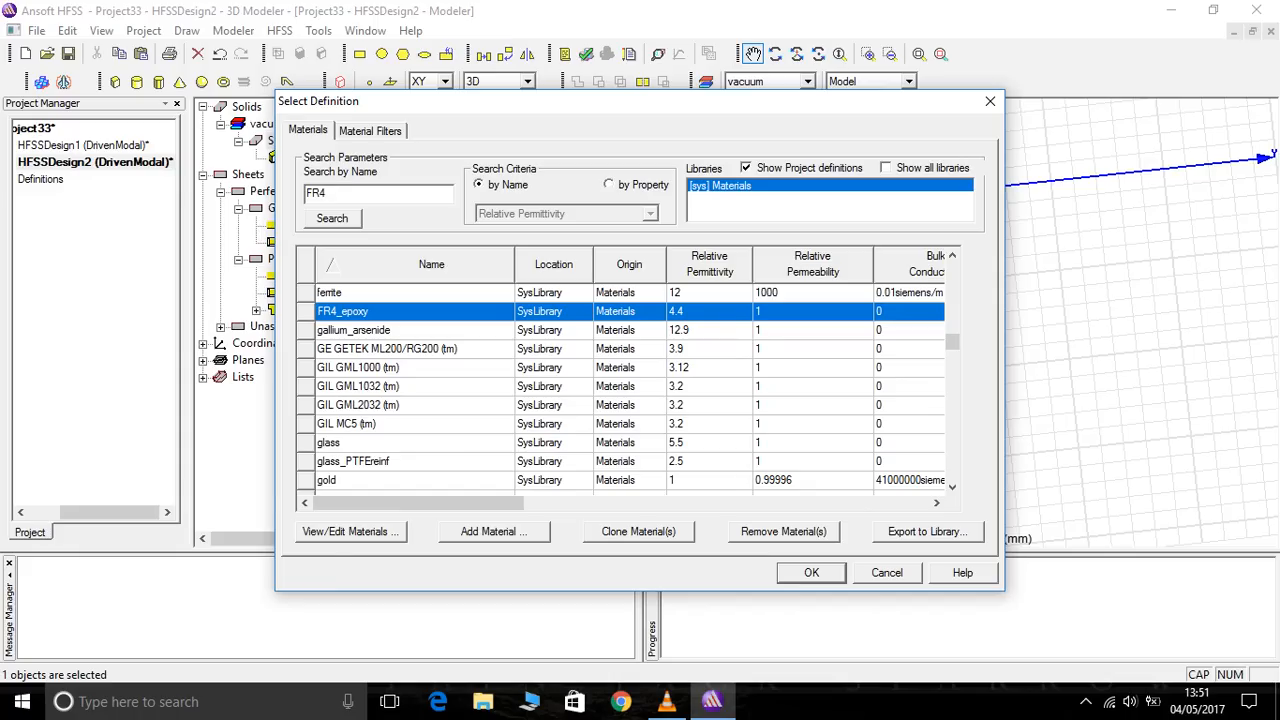
Search the material library for ROG and pick Rogers RT/duroid 5880 (tm) among the Rogers laminates.
key(BackSpace)
key(BackSpace)
key(BackSpace)
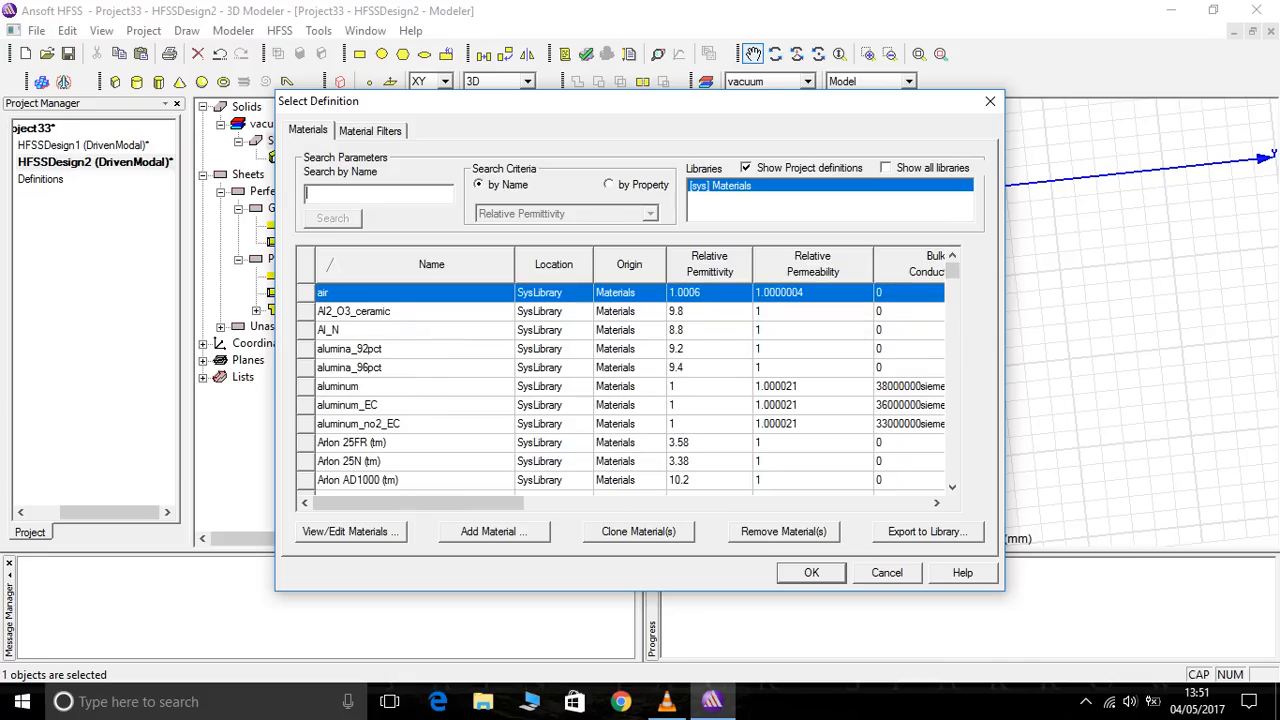
text(ROGG)
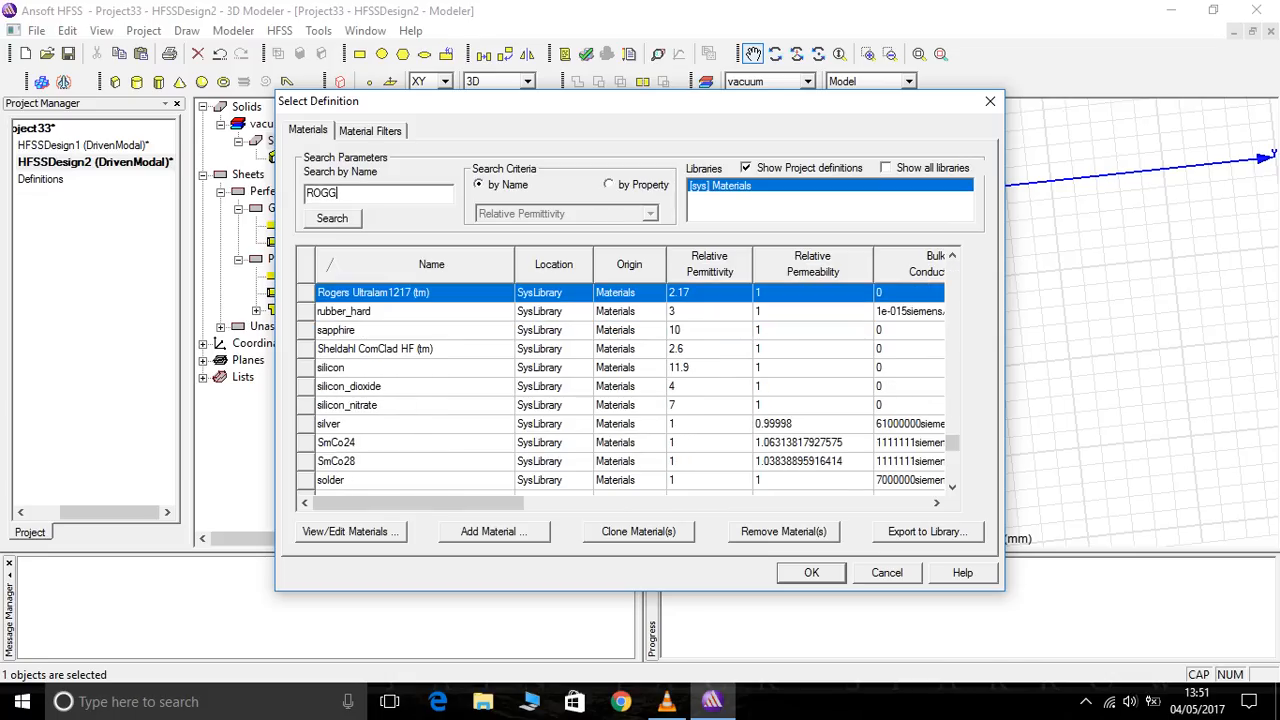
key(BackSpace)
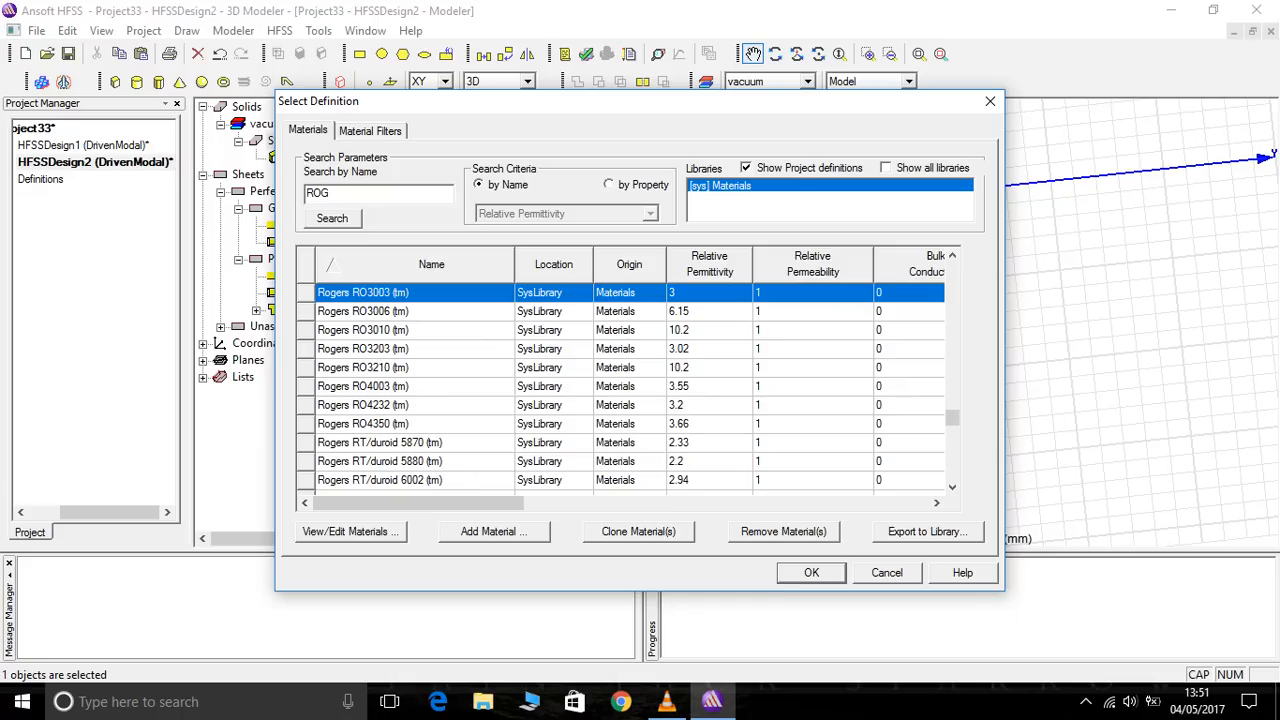
drag(952, 418, 952, 432)
click(400, 293)
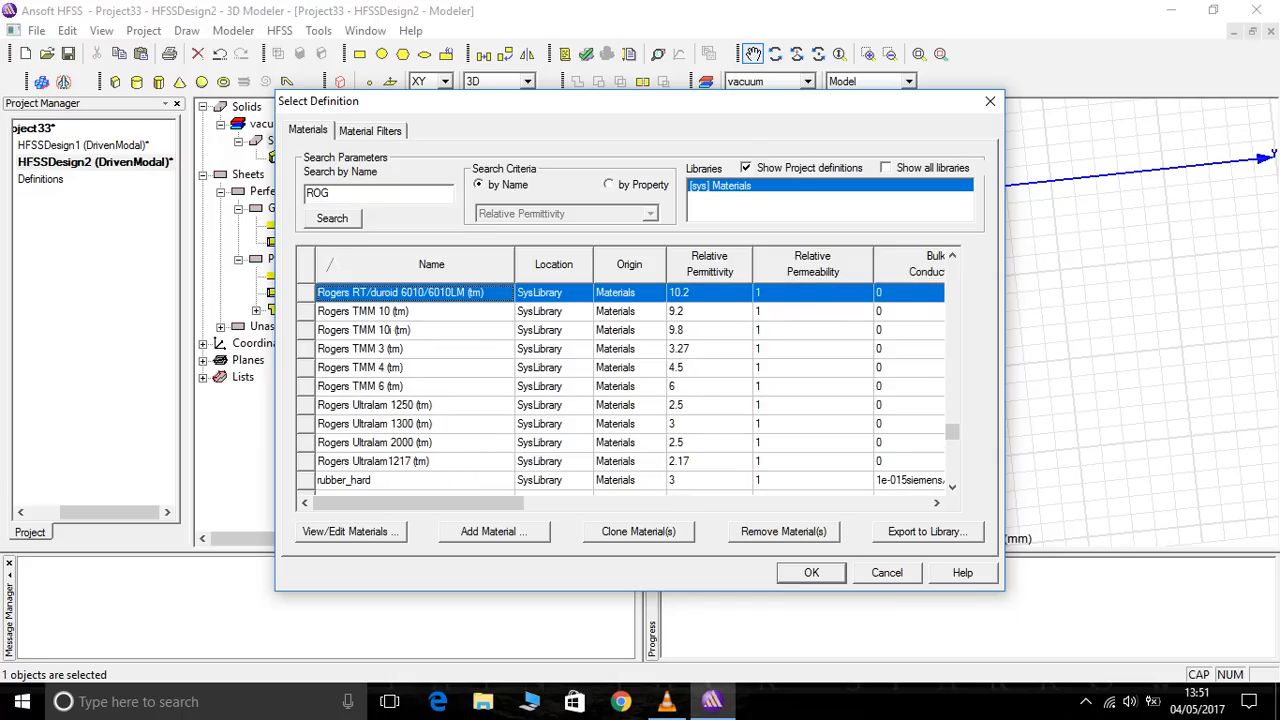
scroll(630, 385, up, 2)
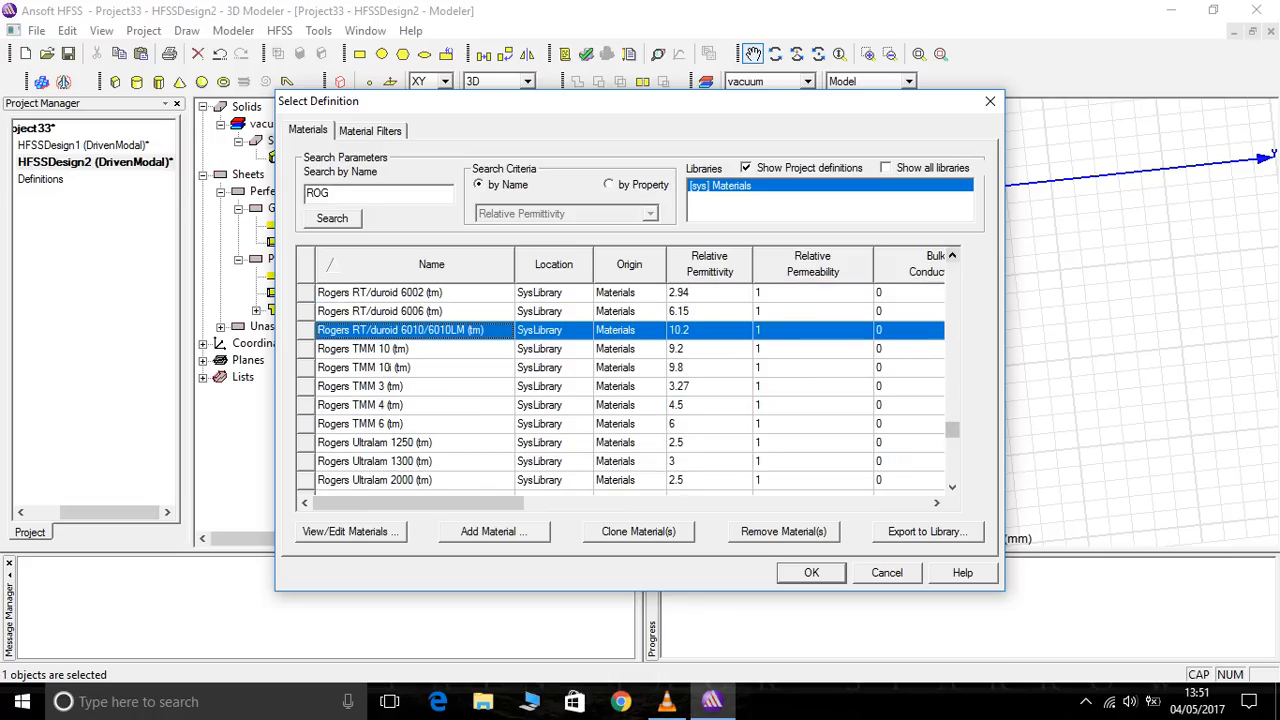
click(414, 311)
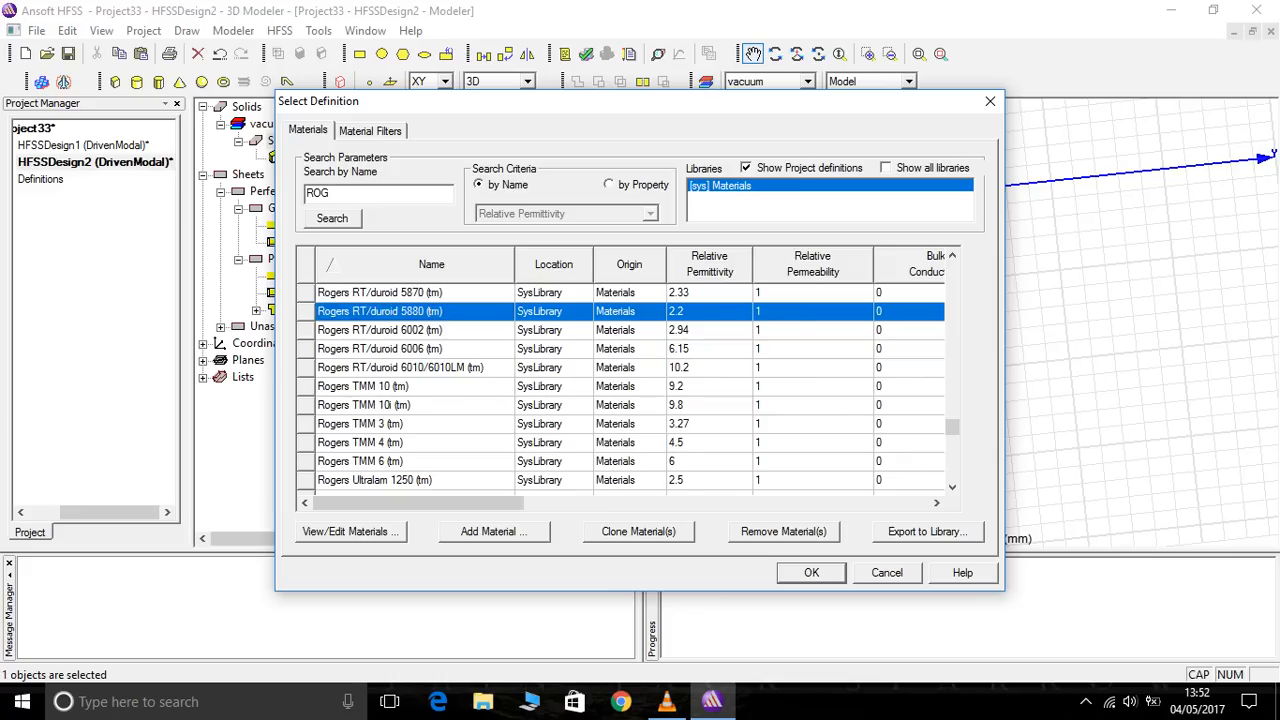
Search the material library for FR4 and assign FR4_epoxy to the SUBSRATE box.
key(BackSpace)
key(BackSpace)
key(BackSpace)
text(FR4)
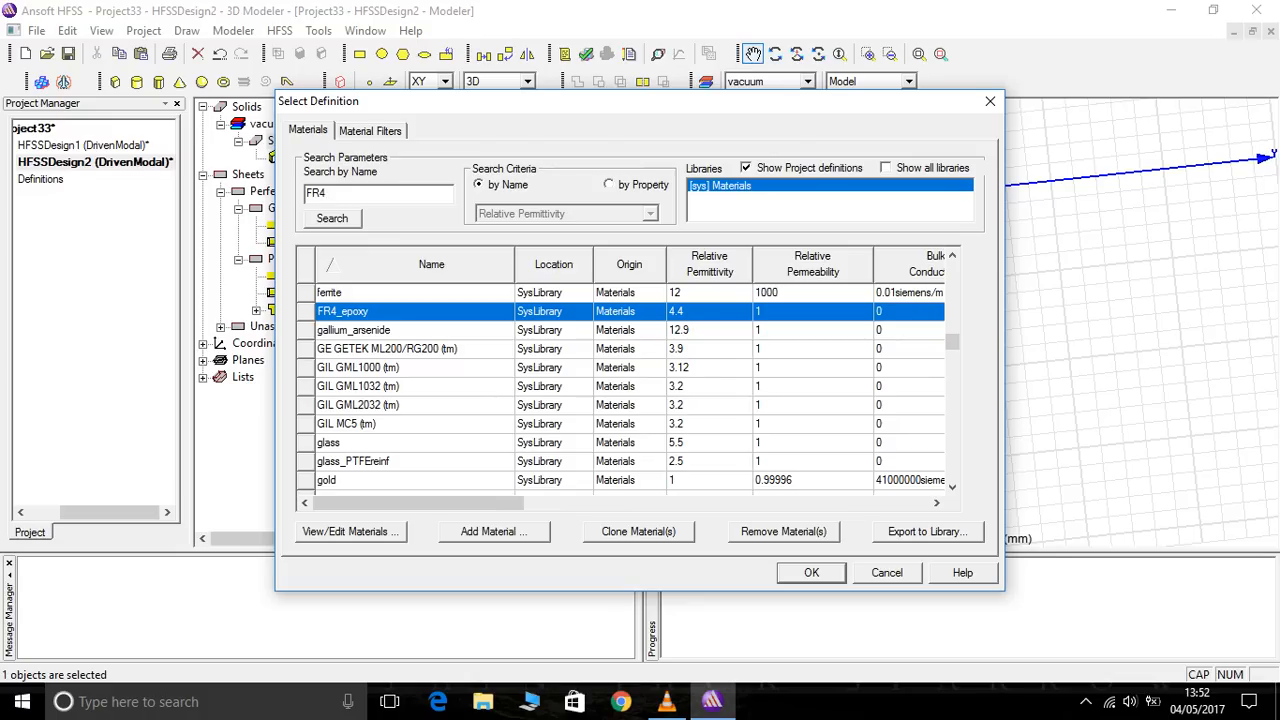
click(811, 572)
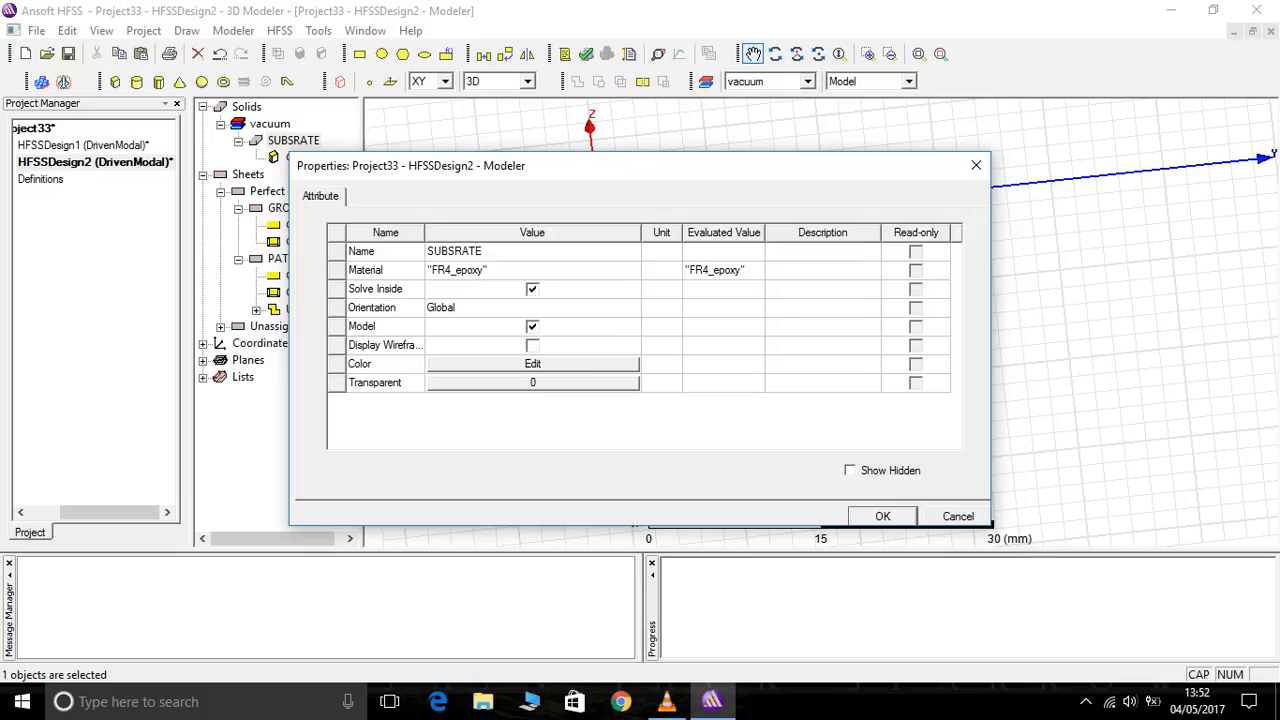
click(882, 516)
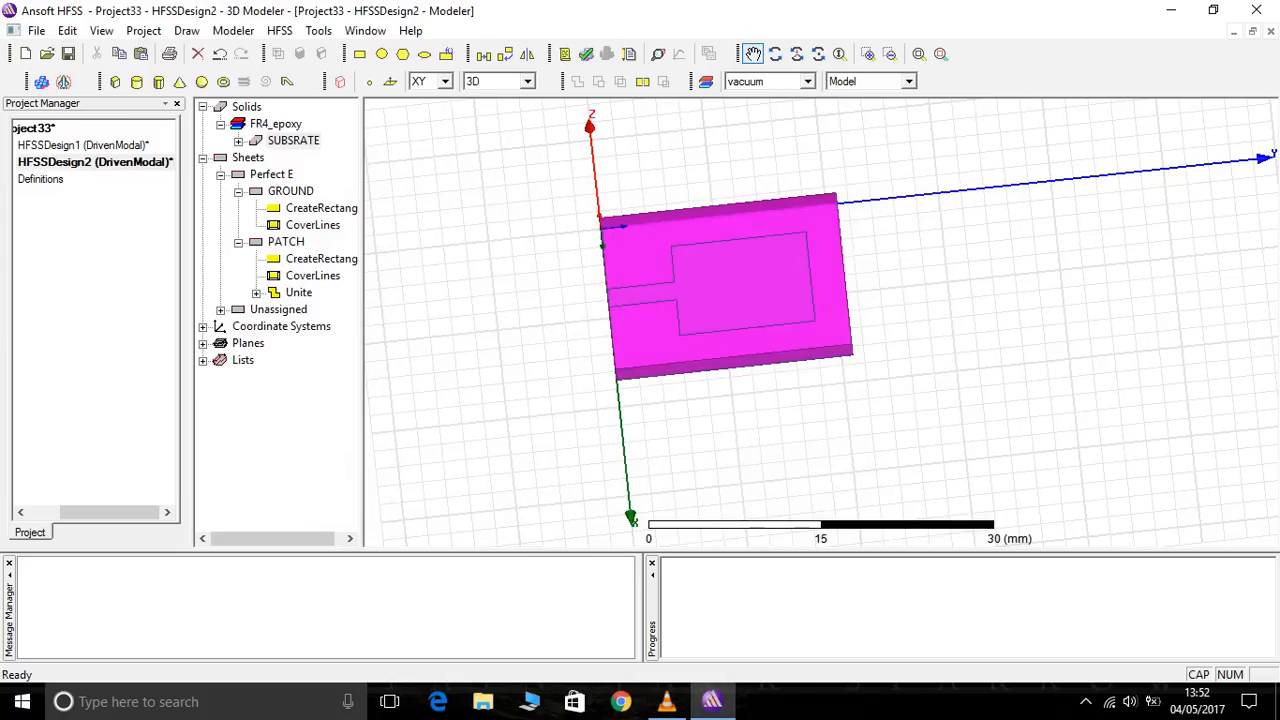
Select the rectangle between the feed edge and the substrate's lower edge.
right_click(724, 264)
click(786, 272)
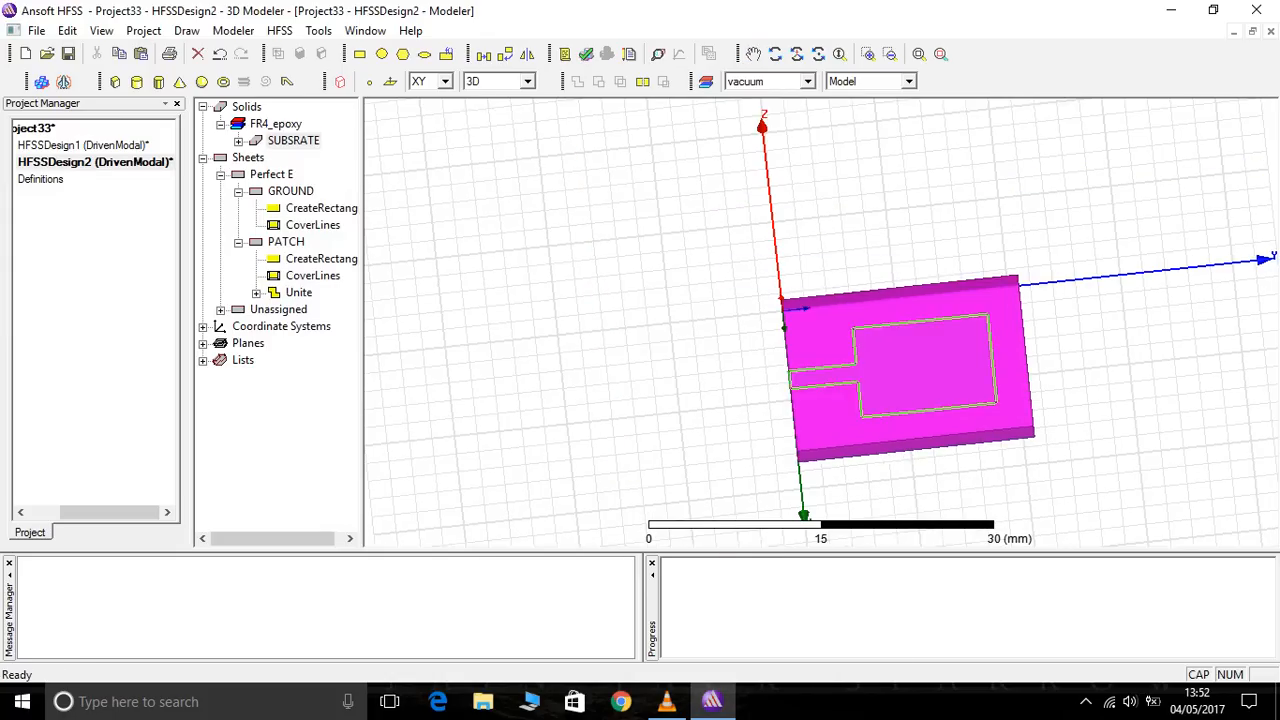
click(896, 362)
click(753, 54)
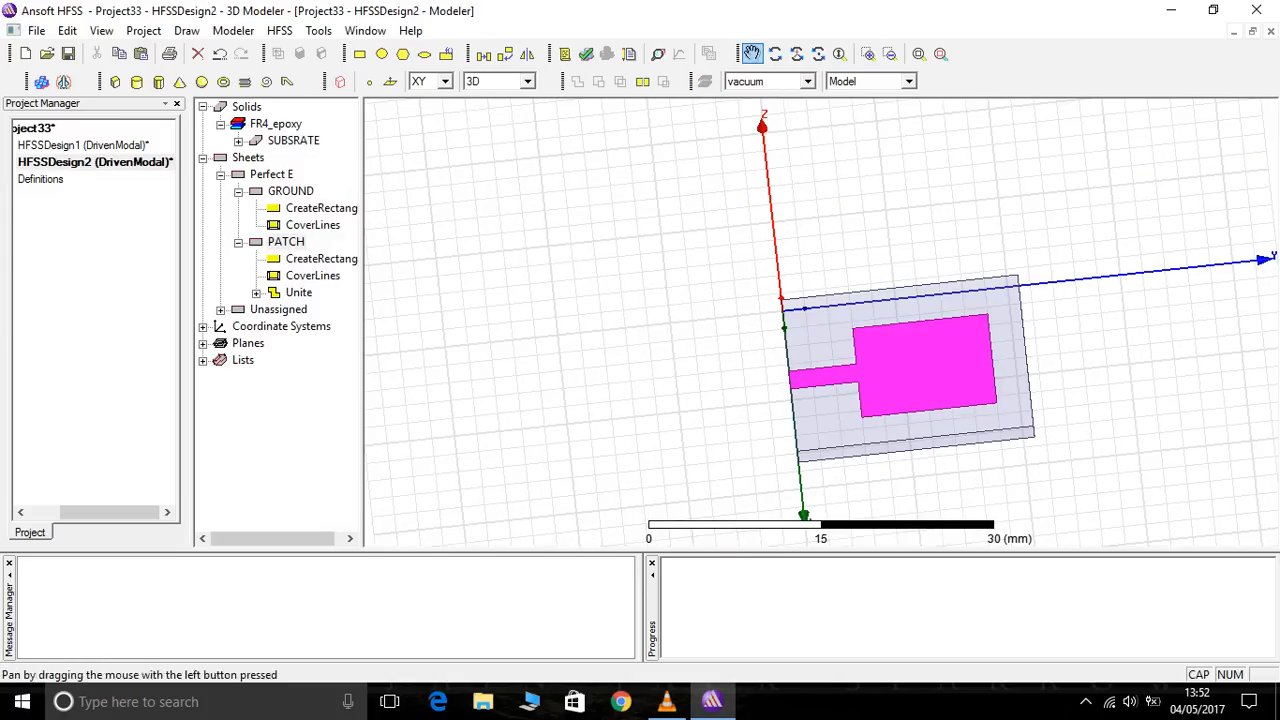
drag(920, 372, 739, 365)
right_click(913, 212)
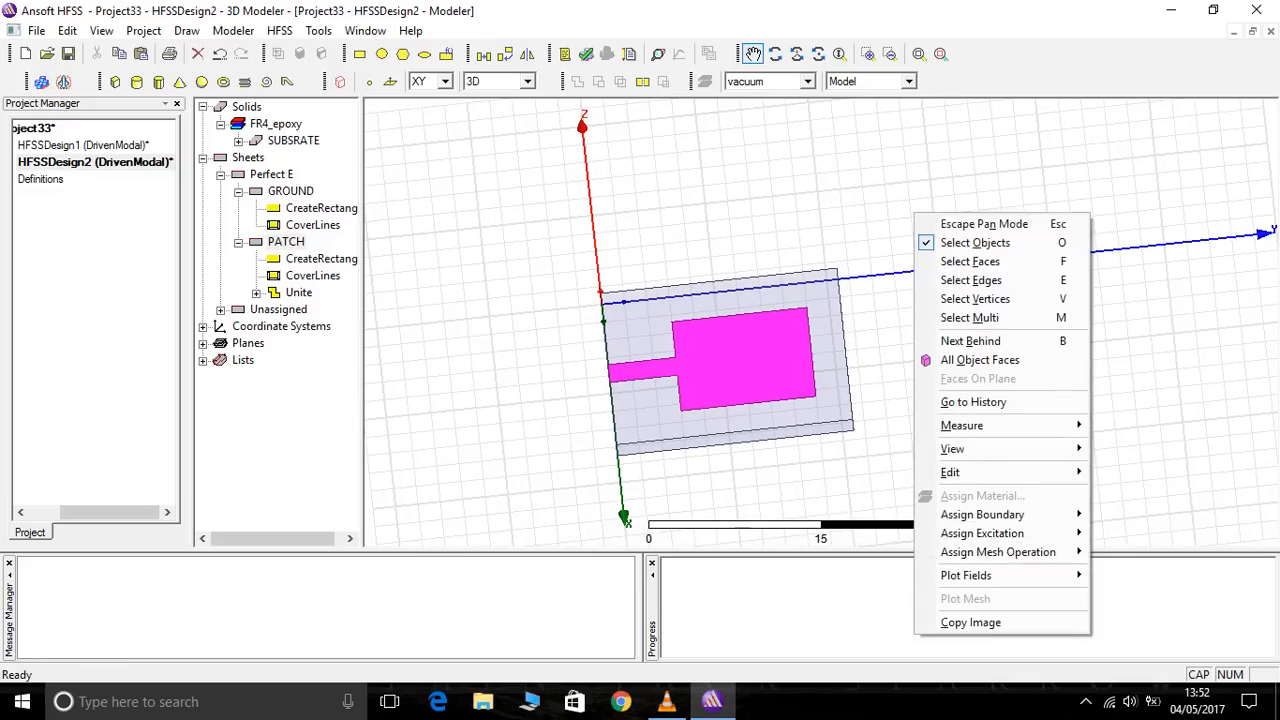
click(960, 223)
click(775, 54)
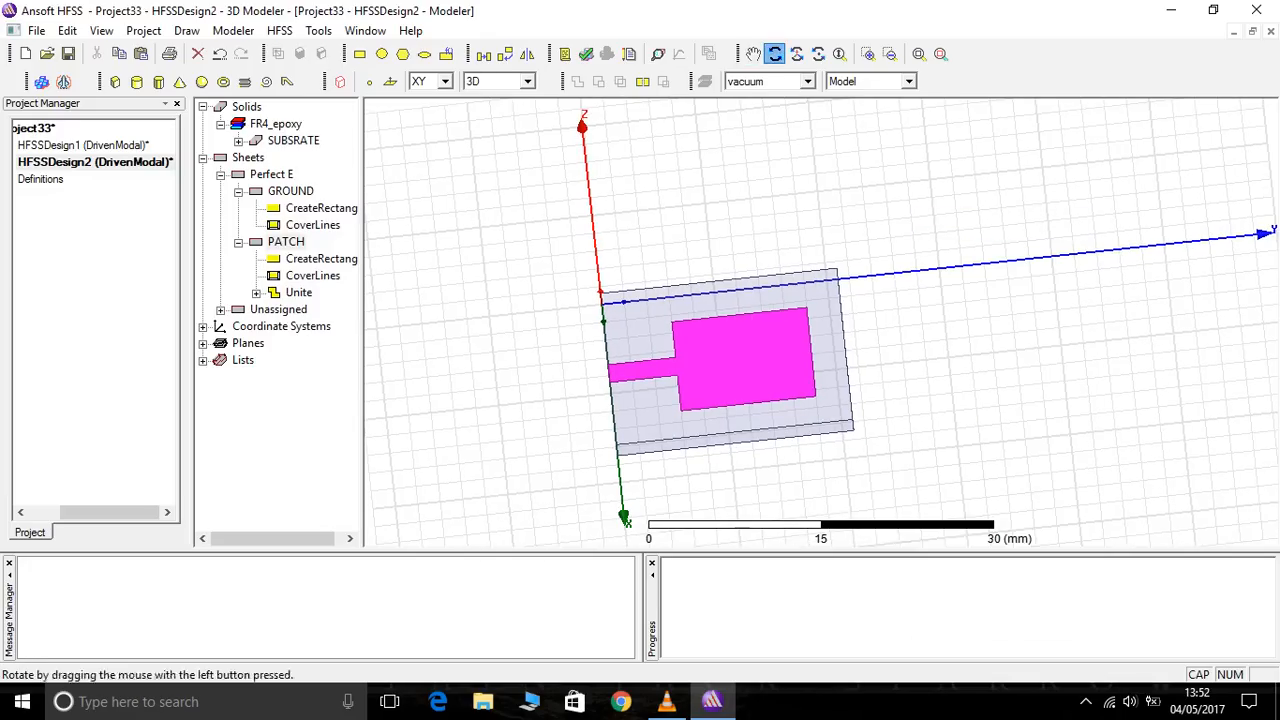
drag(840, 390, 913, 206)
scroll(913, 206, up, 5)
right_click(913, 206)
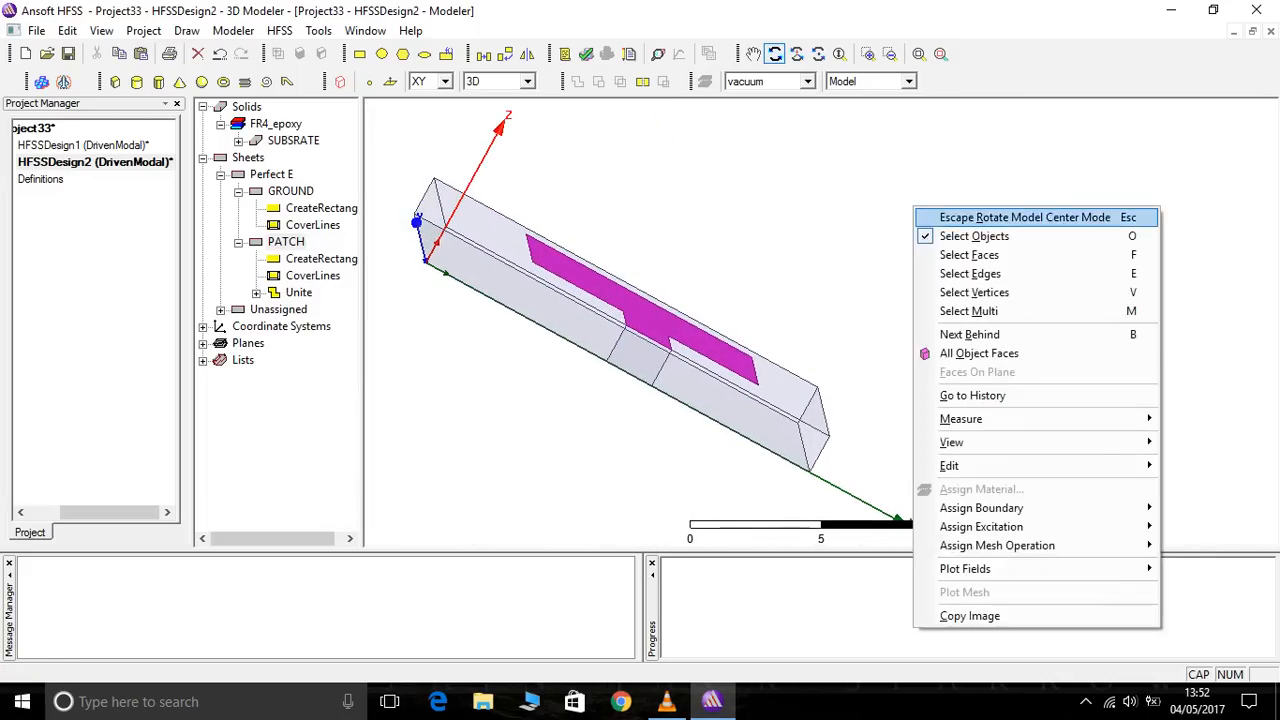
click(960, 217)
click(646, 362)
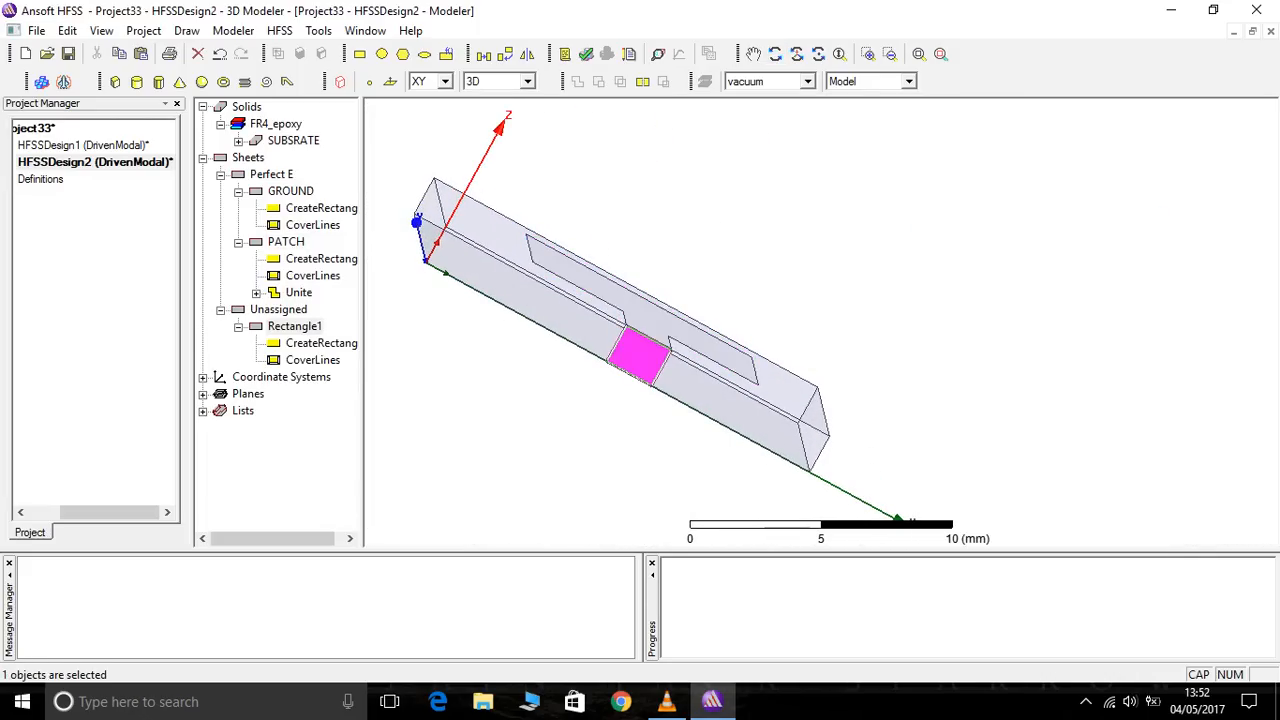
scroll(665, 362, up, 3)
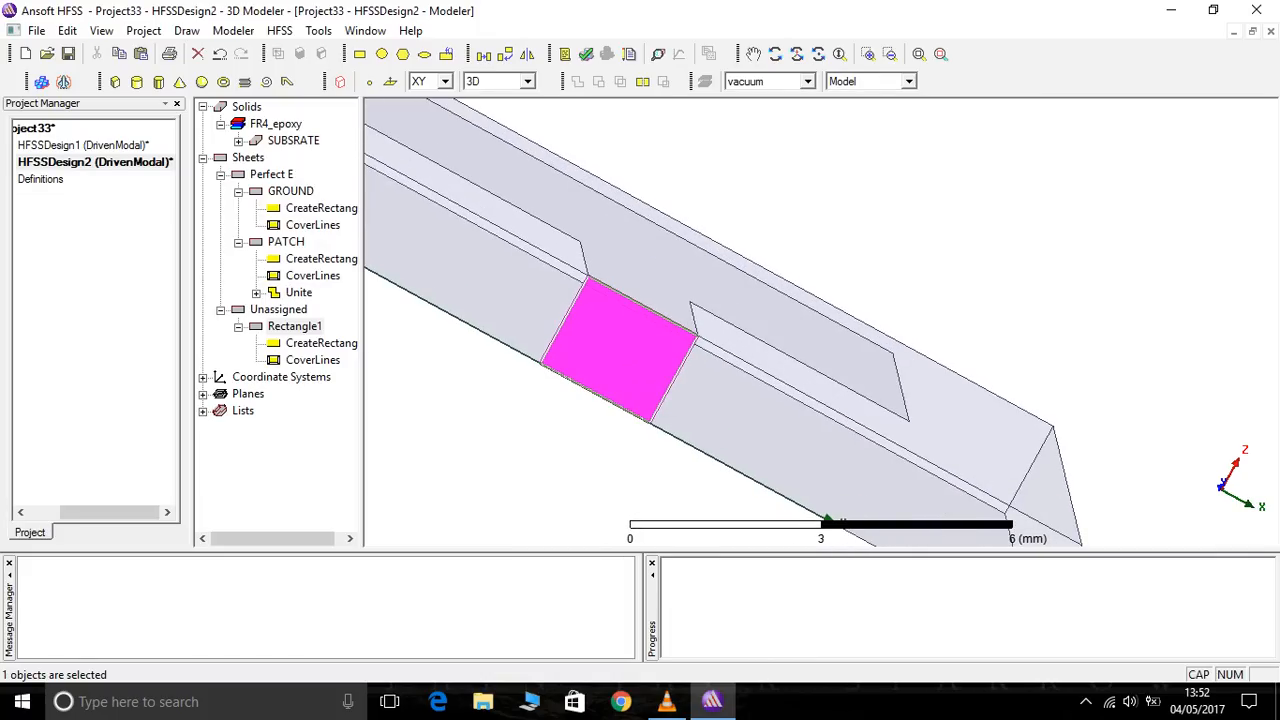
Start a lumped port excitation on the feed-edge rectangle with name 1, 50 ohm resistance and 0 ohm reactance.
right_click(614, 282)
mouse_move(690, 581)
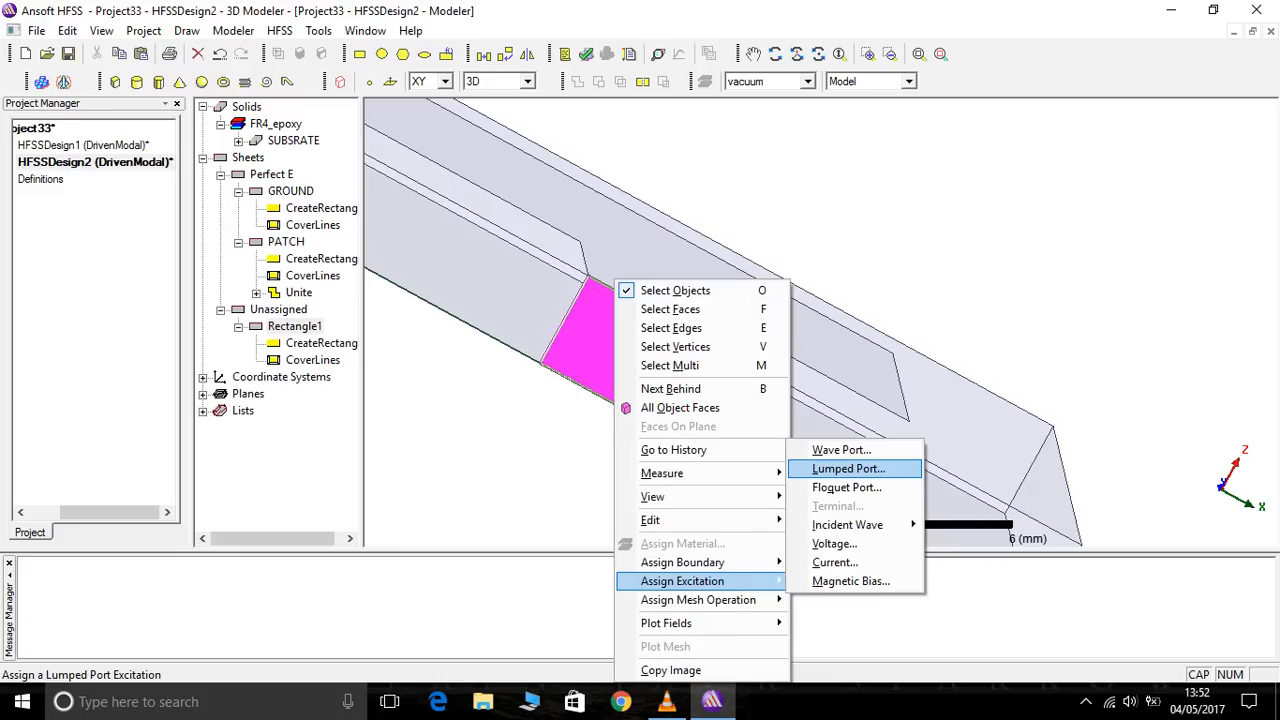
click(848, 468)
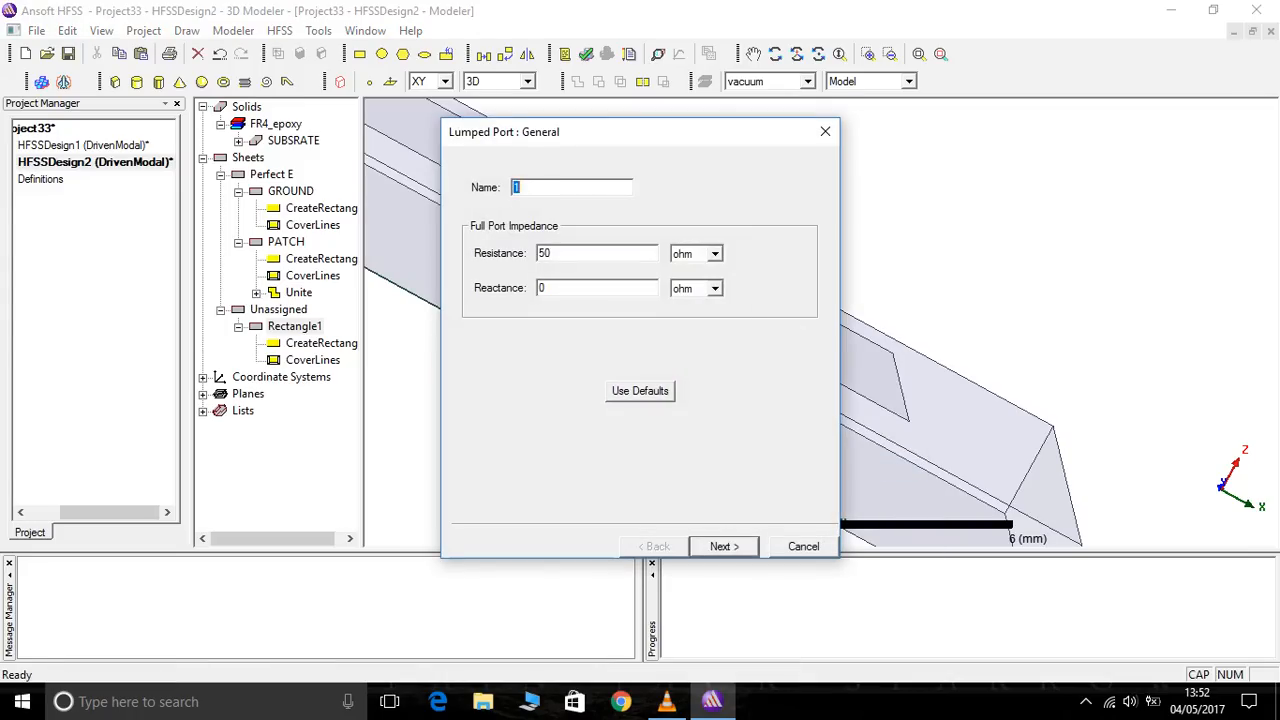
key(Return)
Define the port's integration line from (9, 0, 0) to (9, 0, 1.5) mm and finish the port, renormalizing all modes to 50 ohm.
click(590, 229)
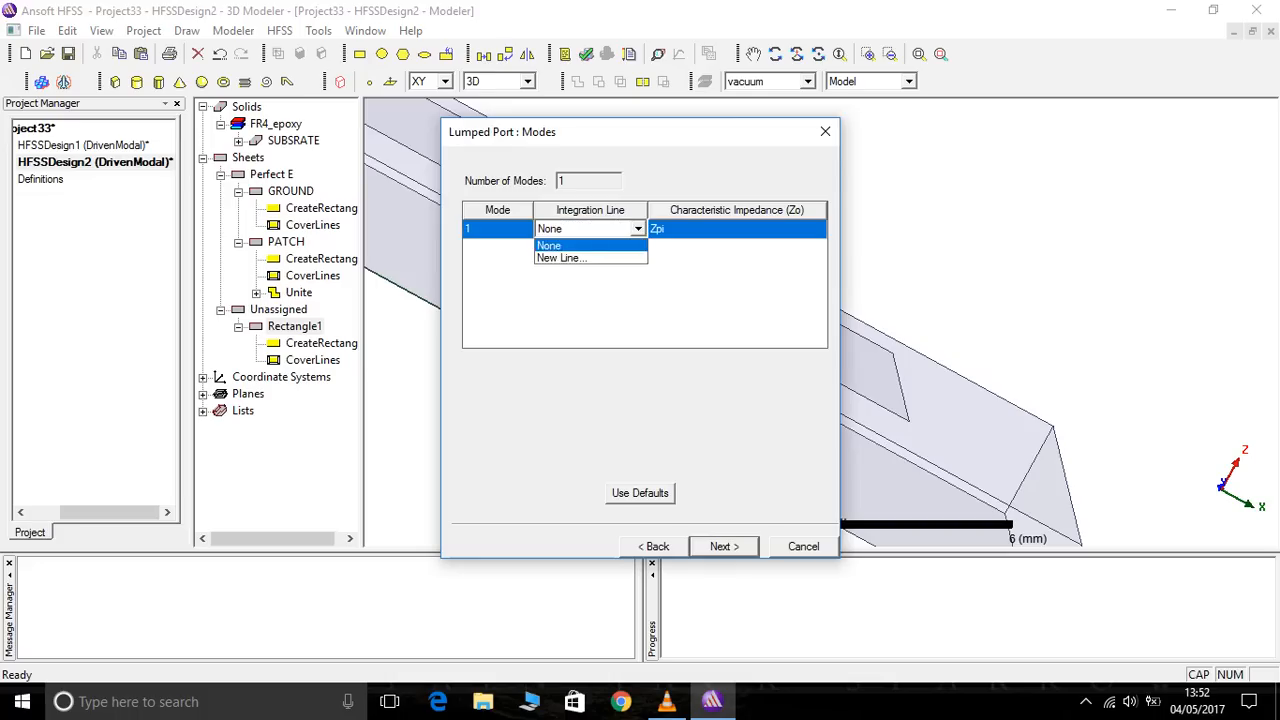
click(585, 257)
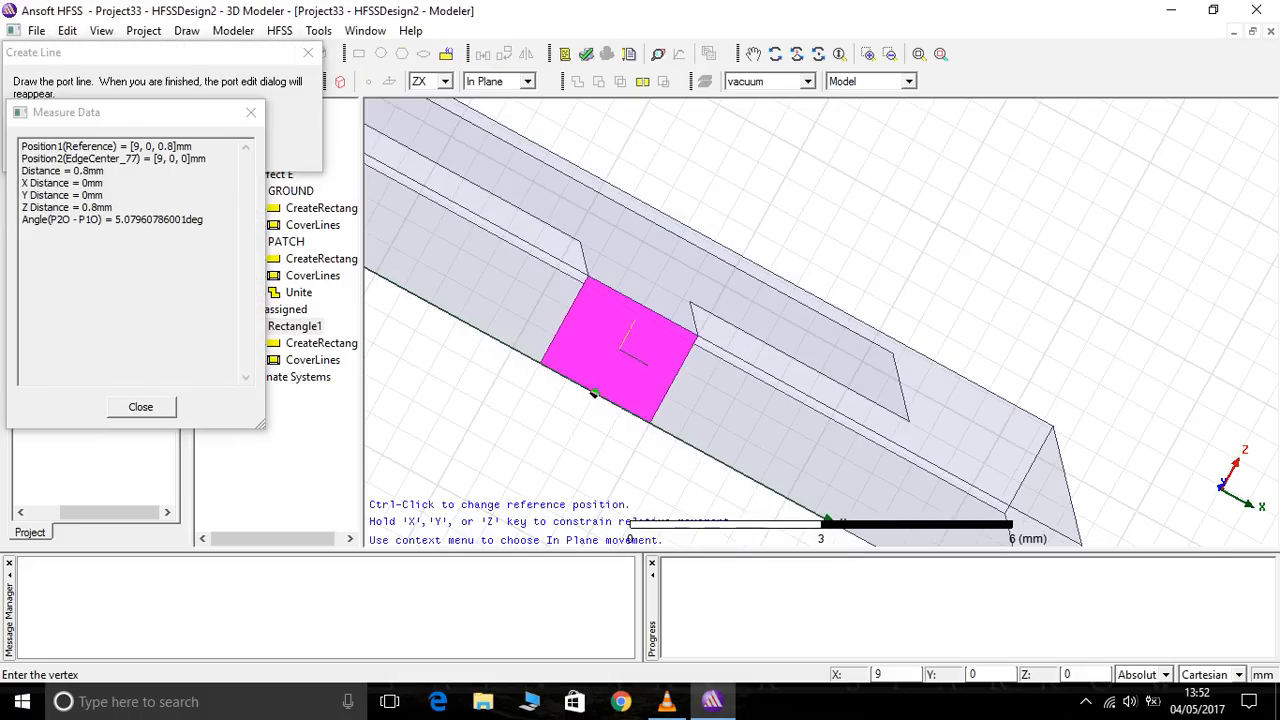
click(593, 393)
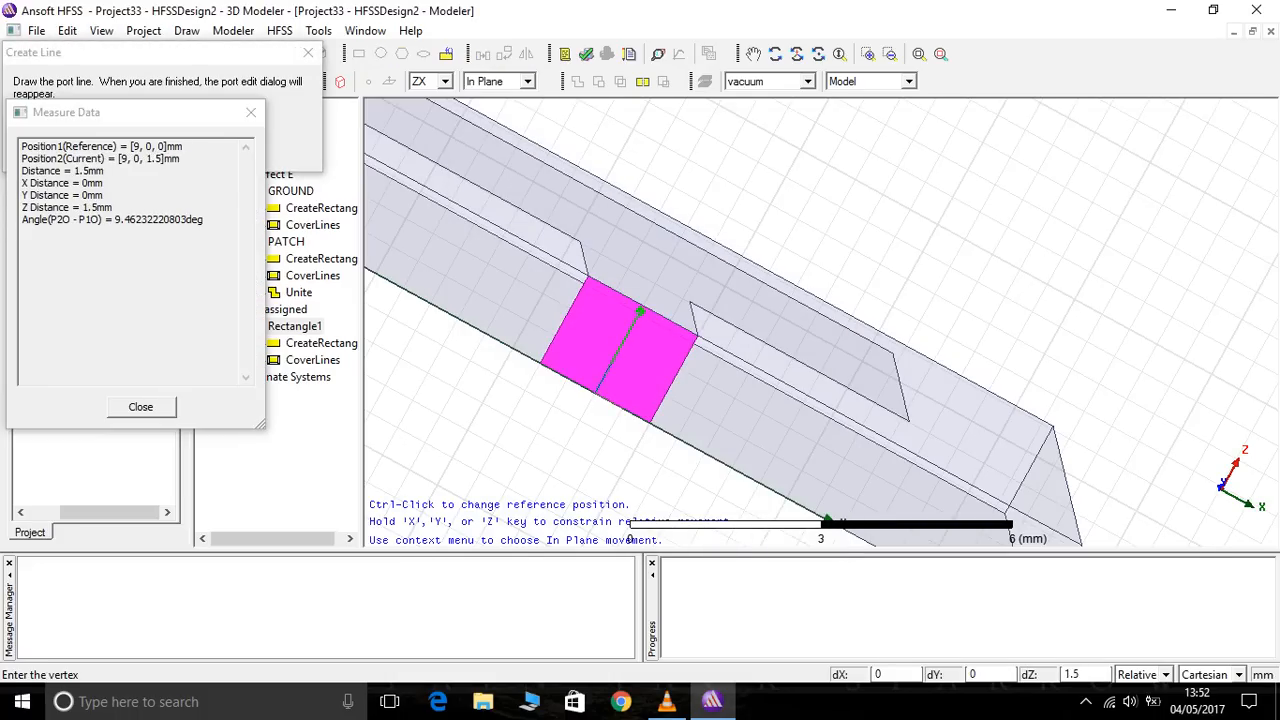
click(641, 312)
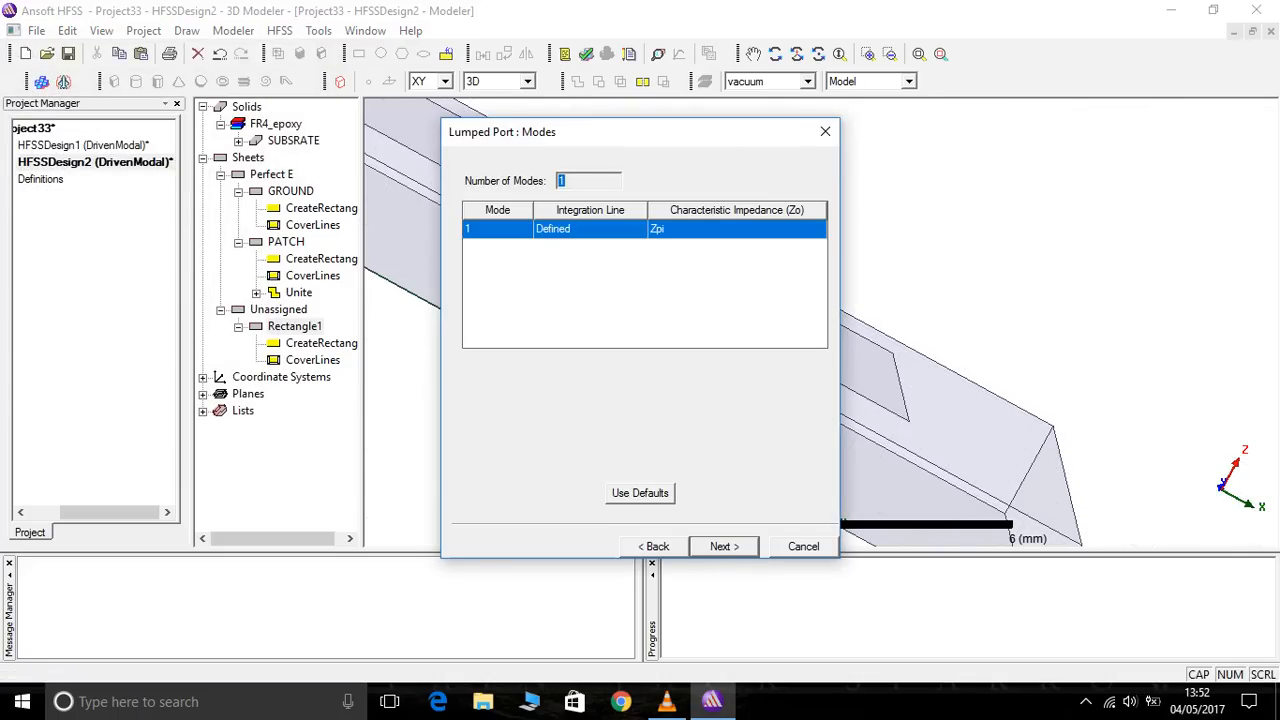
click(724, 546)
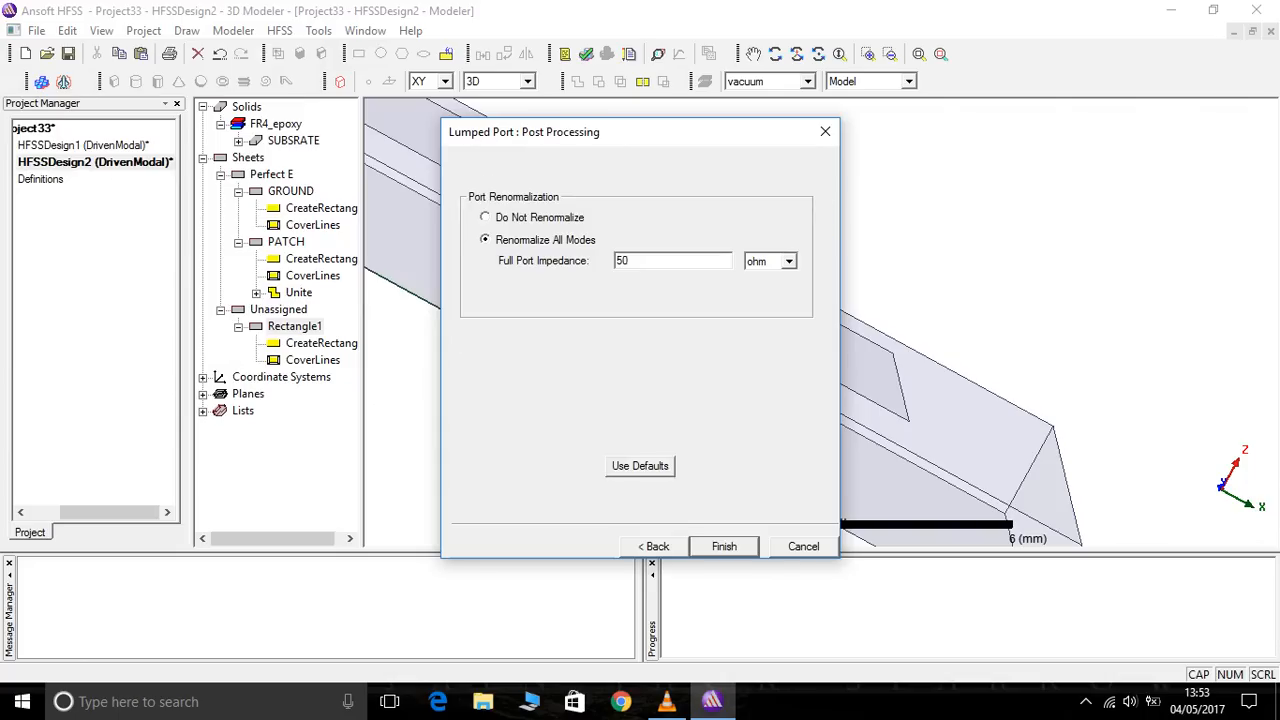
click(724, 546)
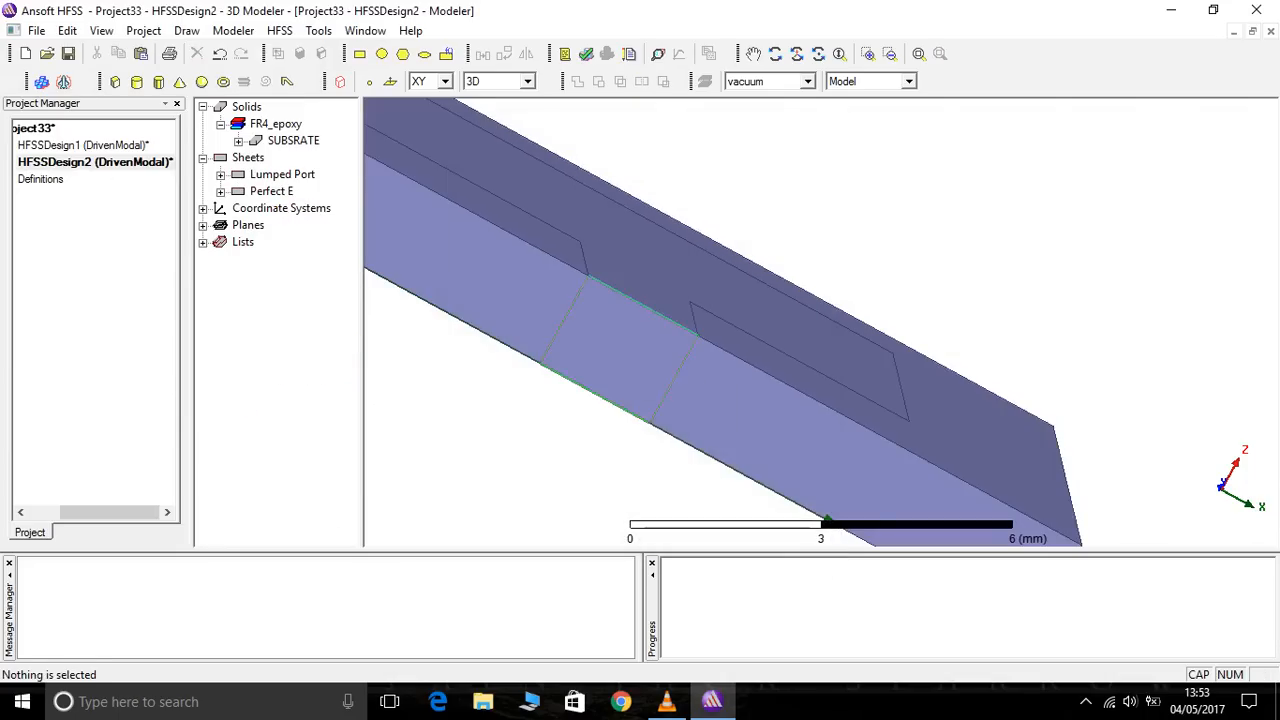
Run a validation check on the HFSSDesign2 setup.
click(645, 352)
scroll(645, 352, down, 4)
scroll(642, 350, down, 3)
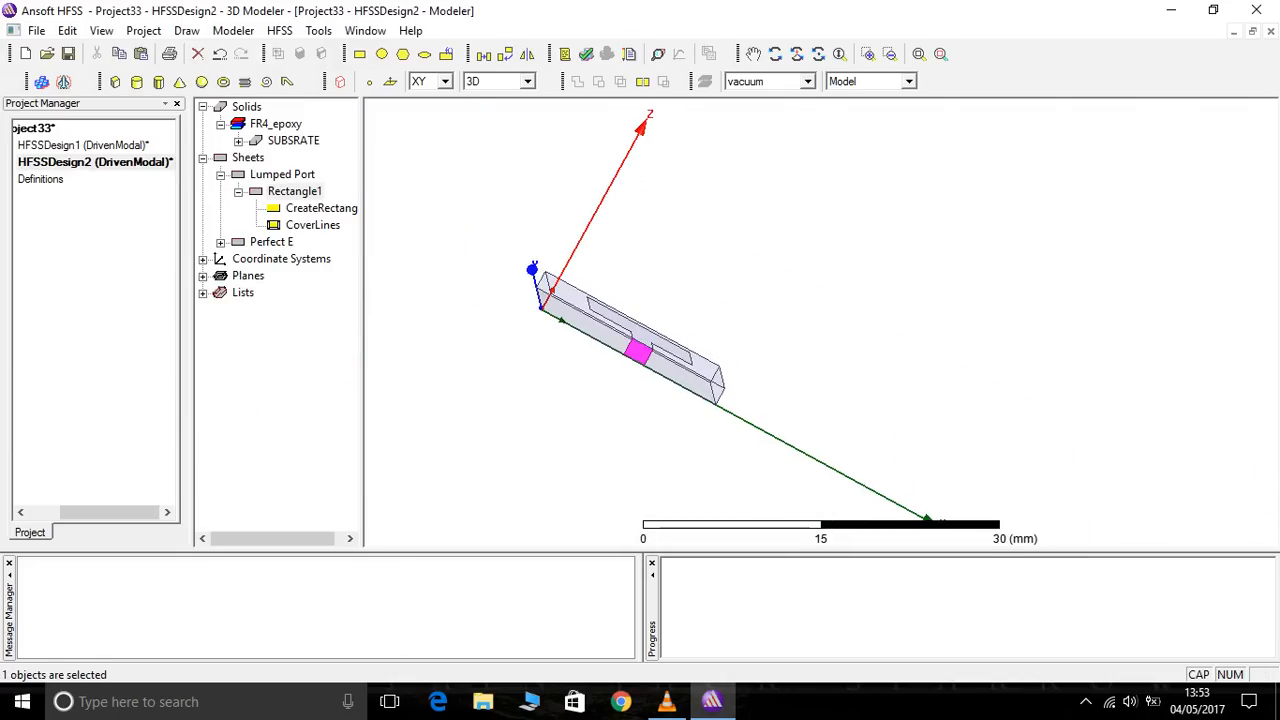
drag(760, 300, 610, 430)
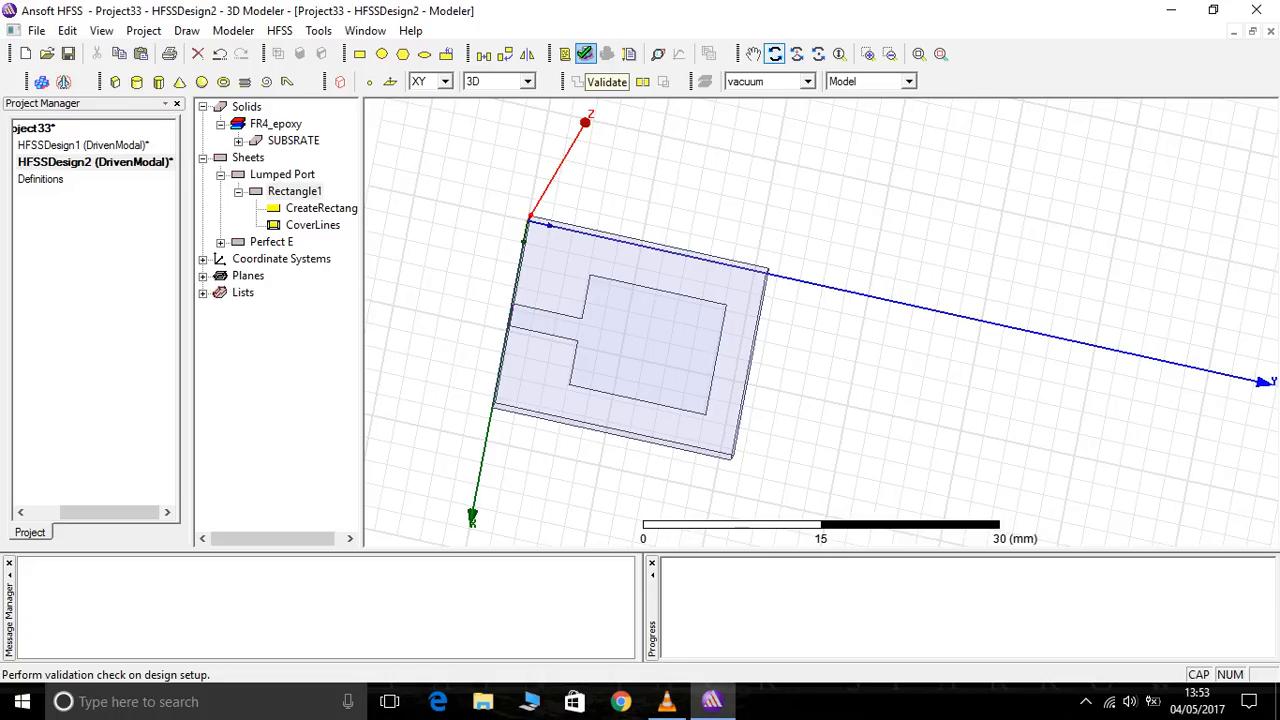
click(585, 53)
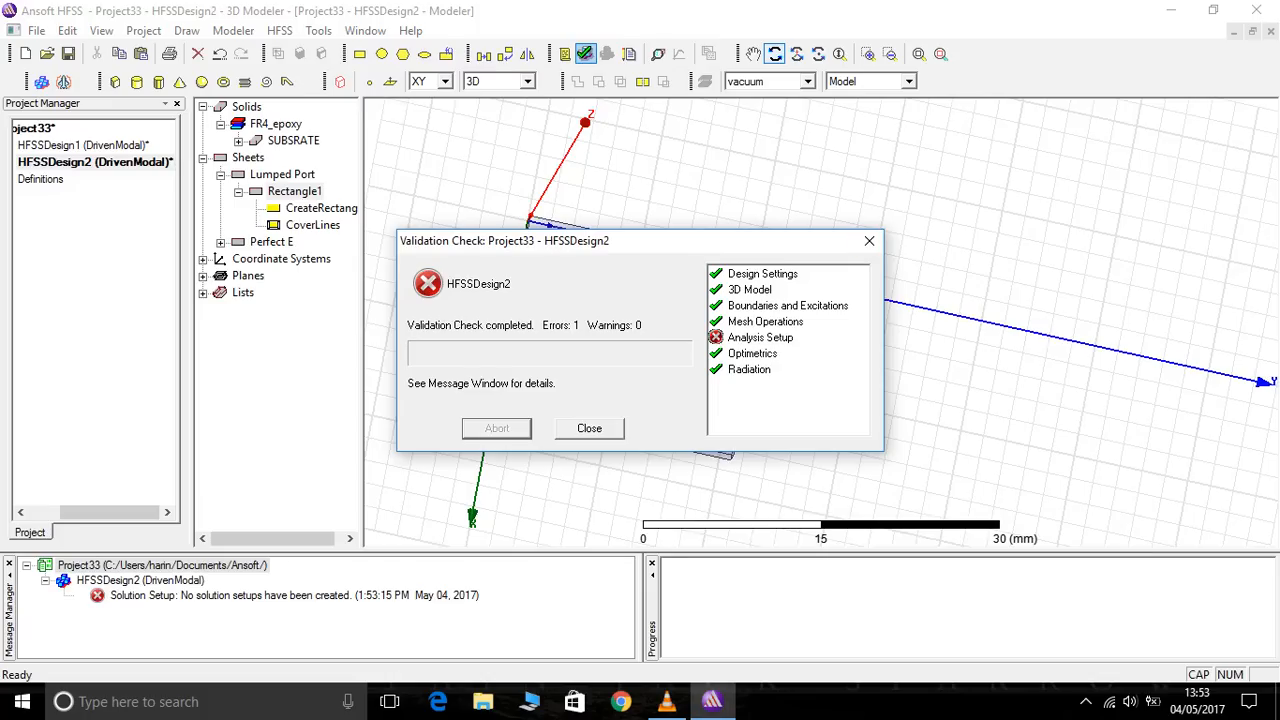
click(869, 241)
Draw a box around the substrate from (-8, -4, 0) mm, about 32 by 32 mm and extending about 10 mm downward.
right_click(841, 189)
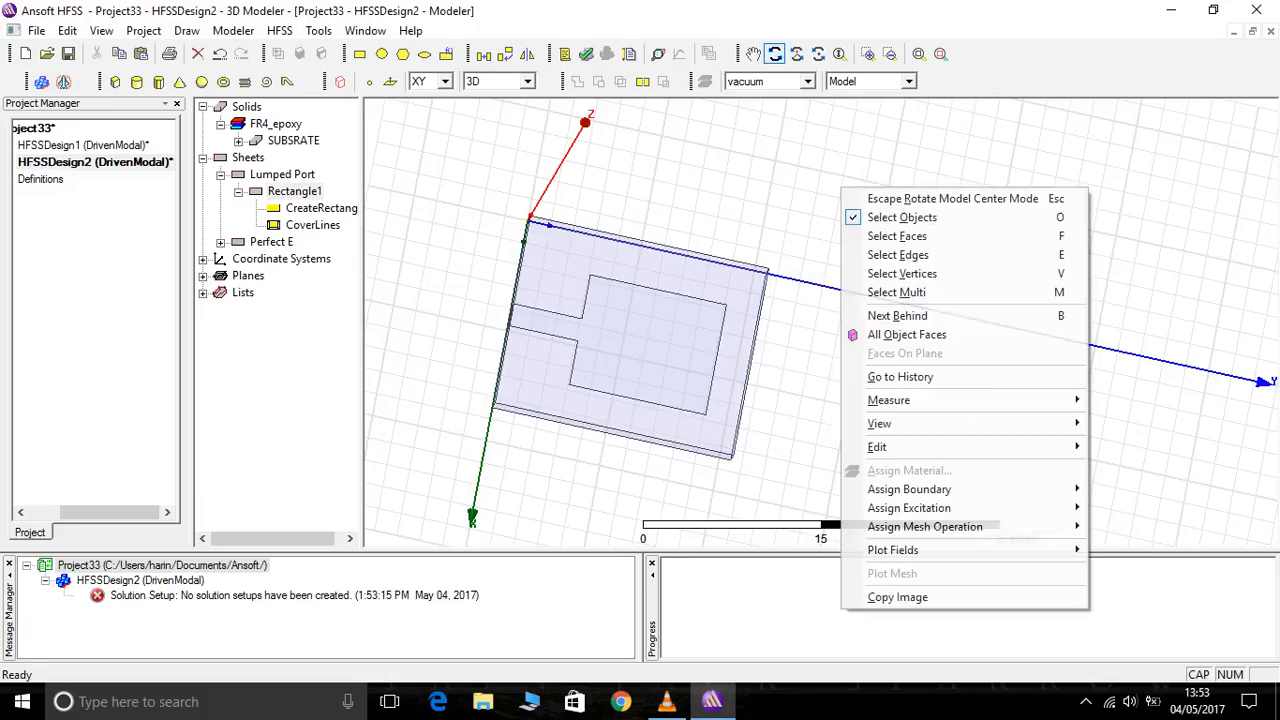
click(900, 198)
click(775, 54)
drag(740, 300, 740, 226)
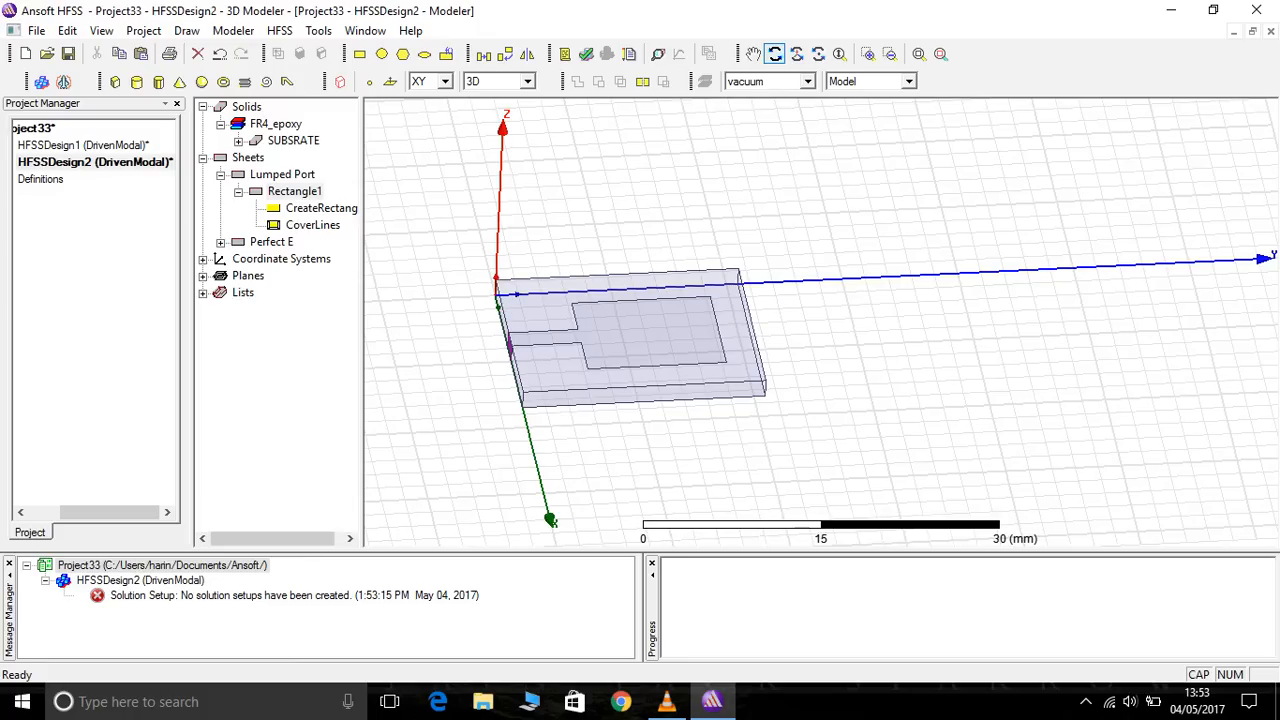
click(753, 54)
drag(640, 325, 767, 363)
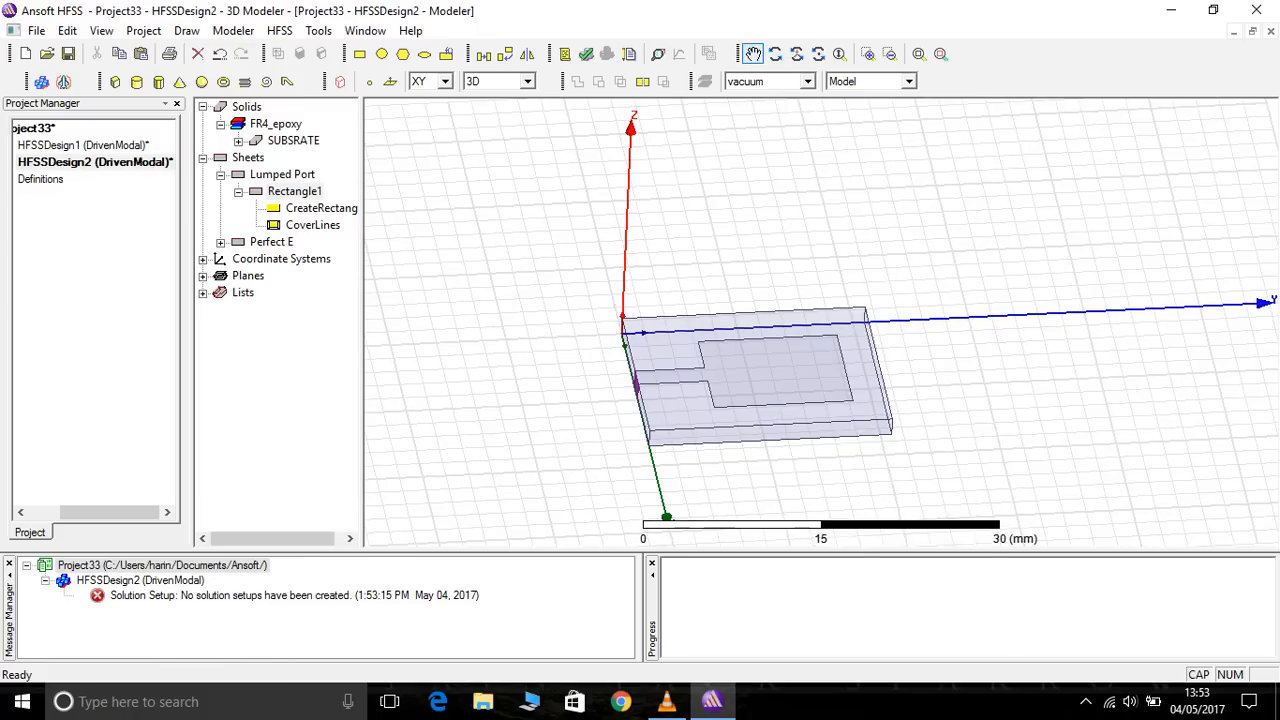
right_click(818, 256)
click(860, 265)
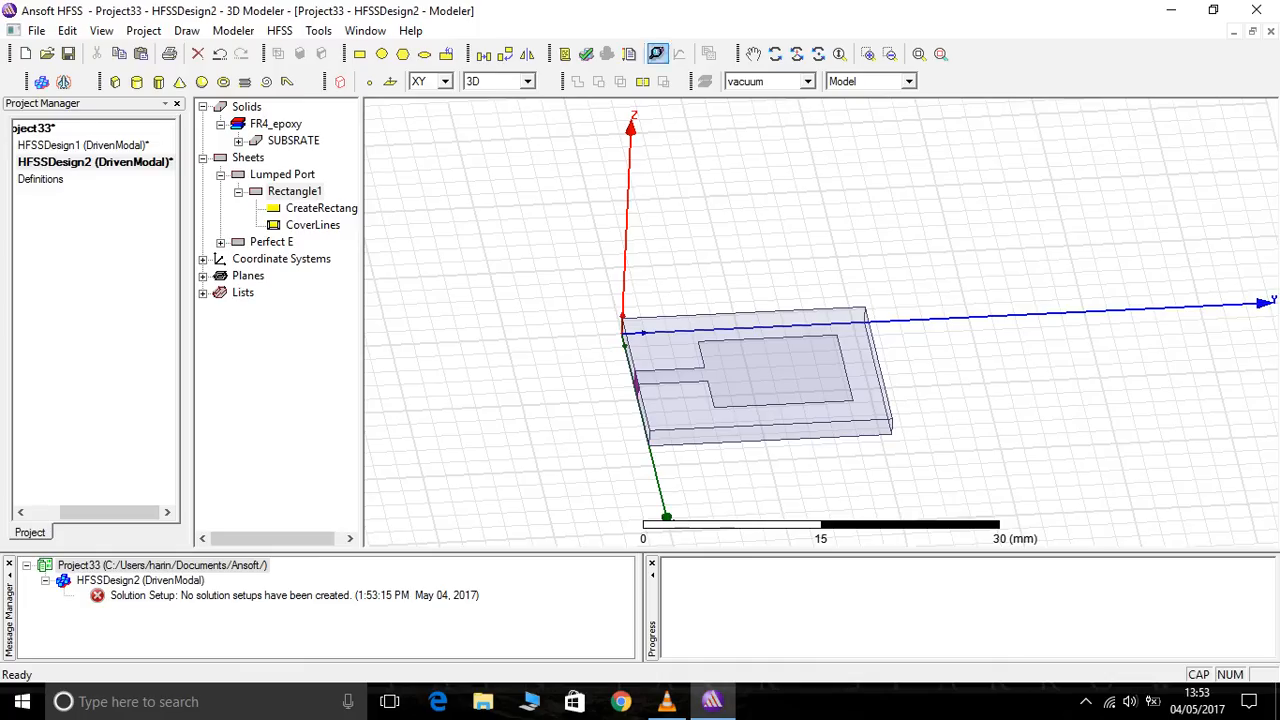
click(115, 82)
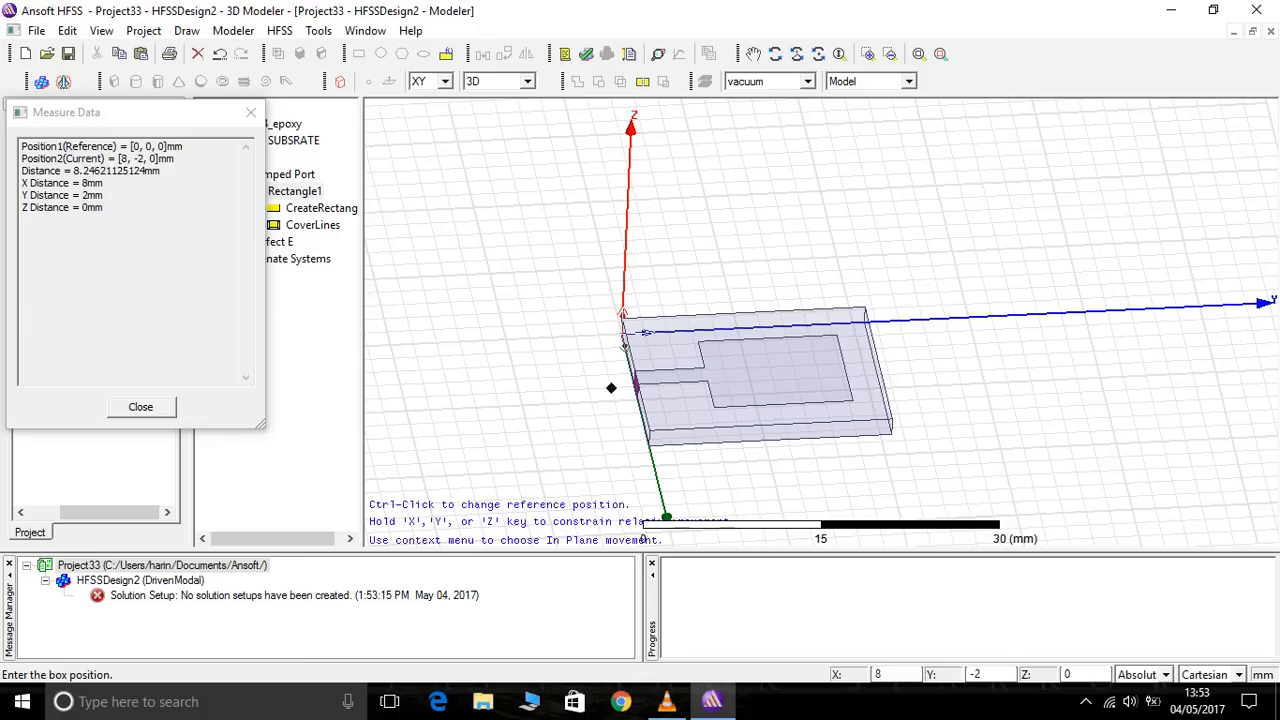
click(564, 283)
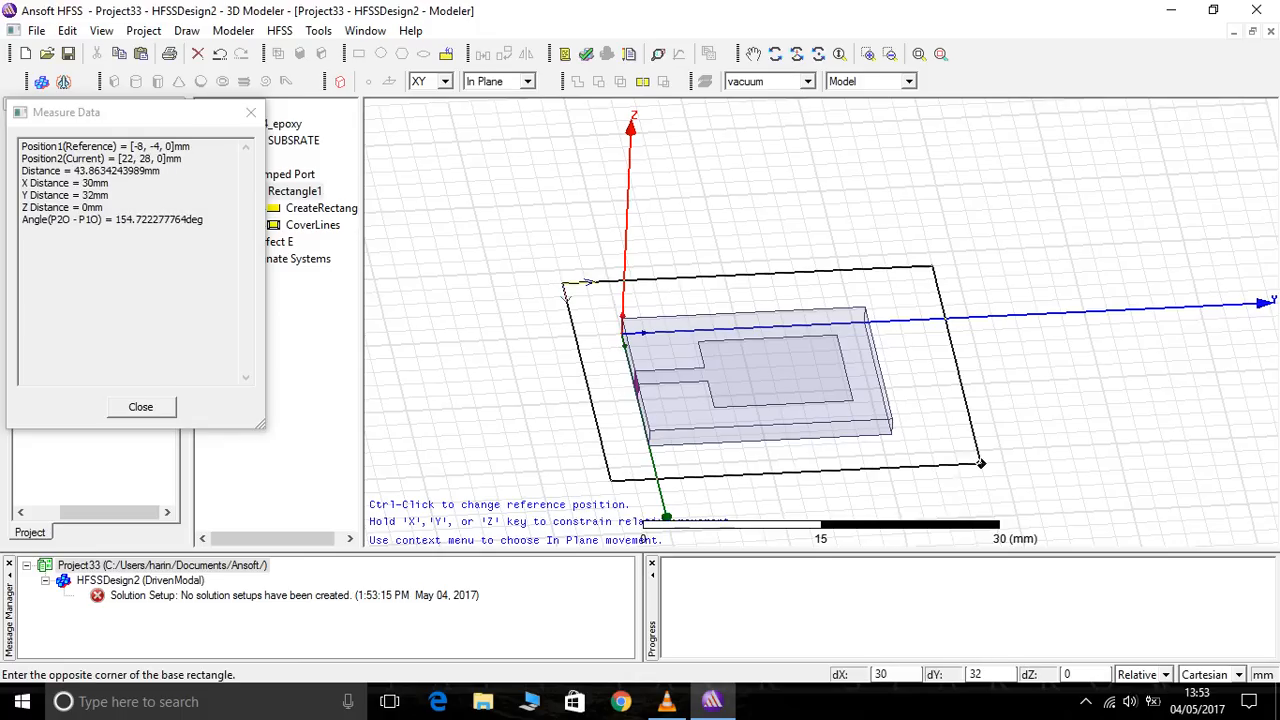
click(958, 465)
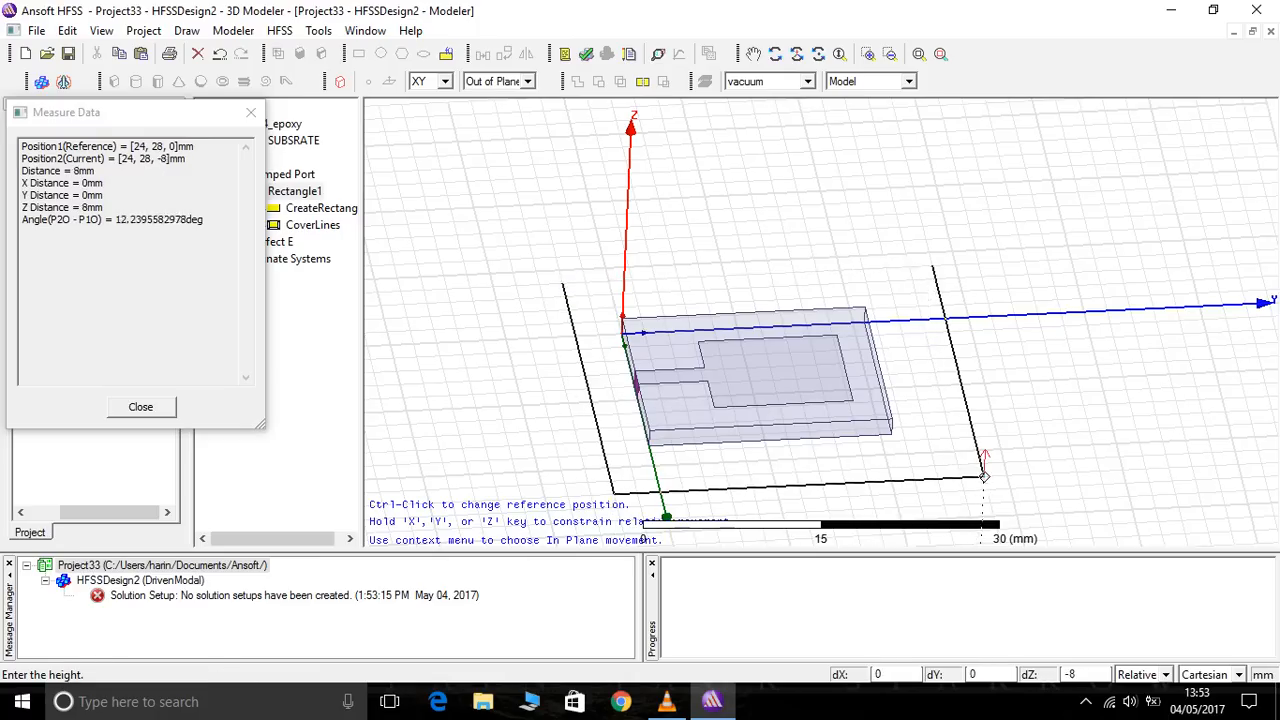
click(978, 536)
Set the enclosing box's position to -8, -4, 5 mm so it surrounds the antenna above and below.
click(775, 54)
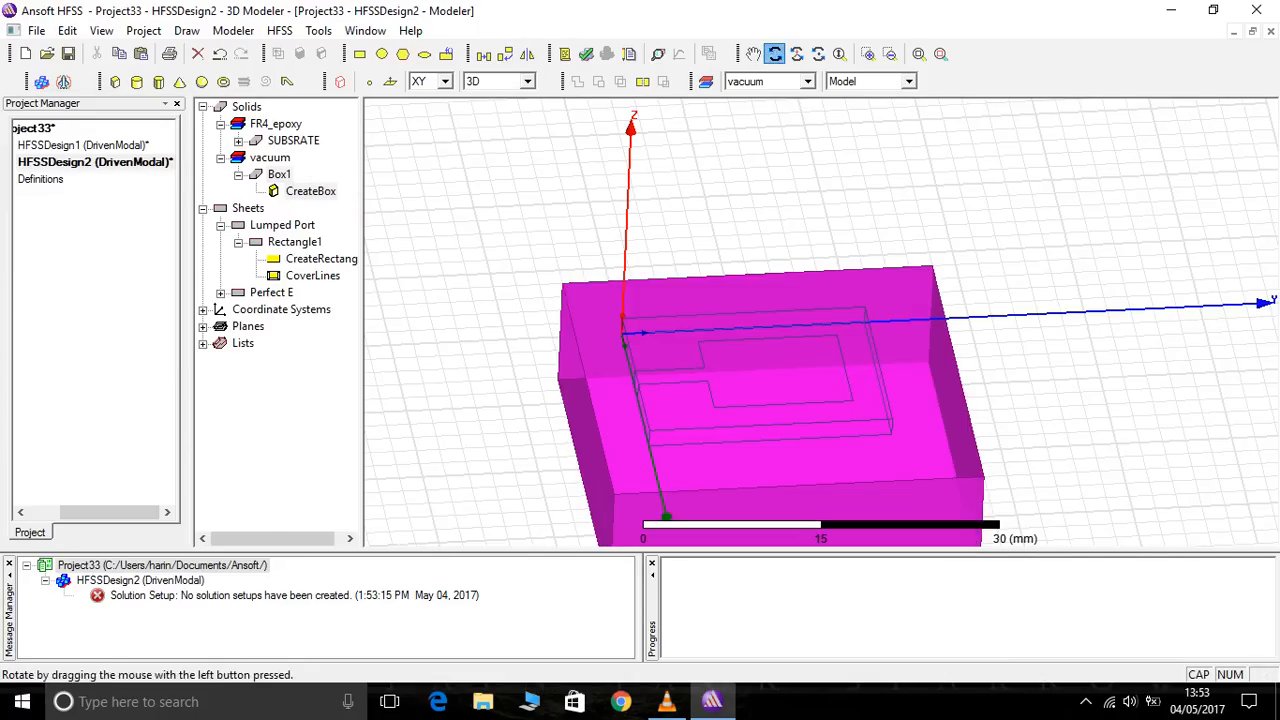
drag(740, 420, 662, 315)
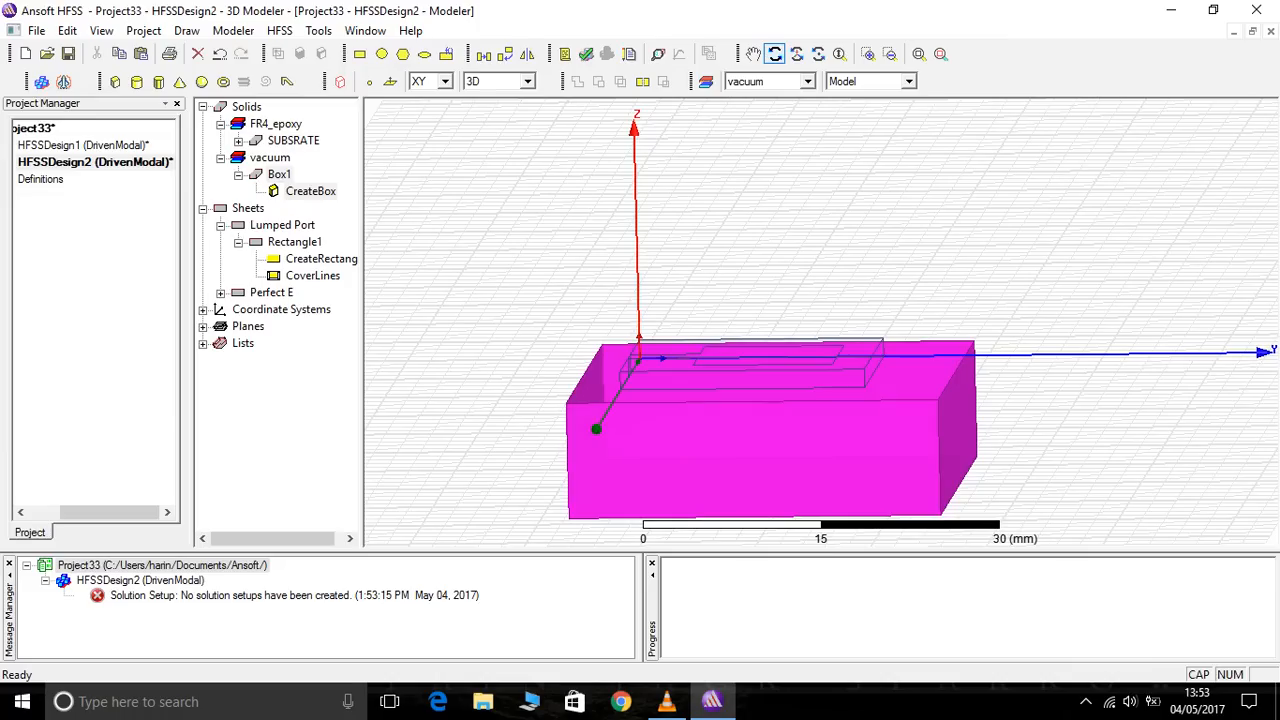
click(279, 175)
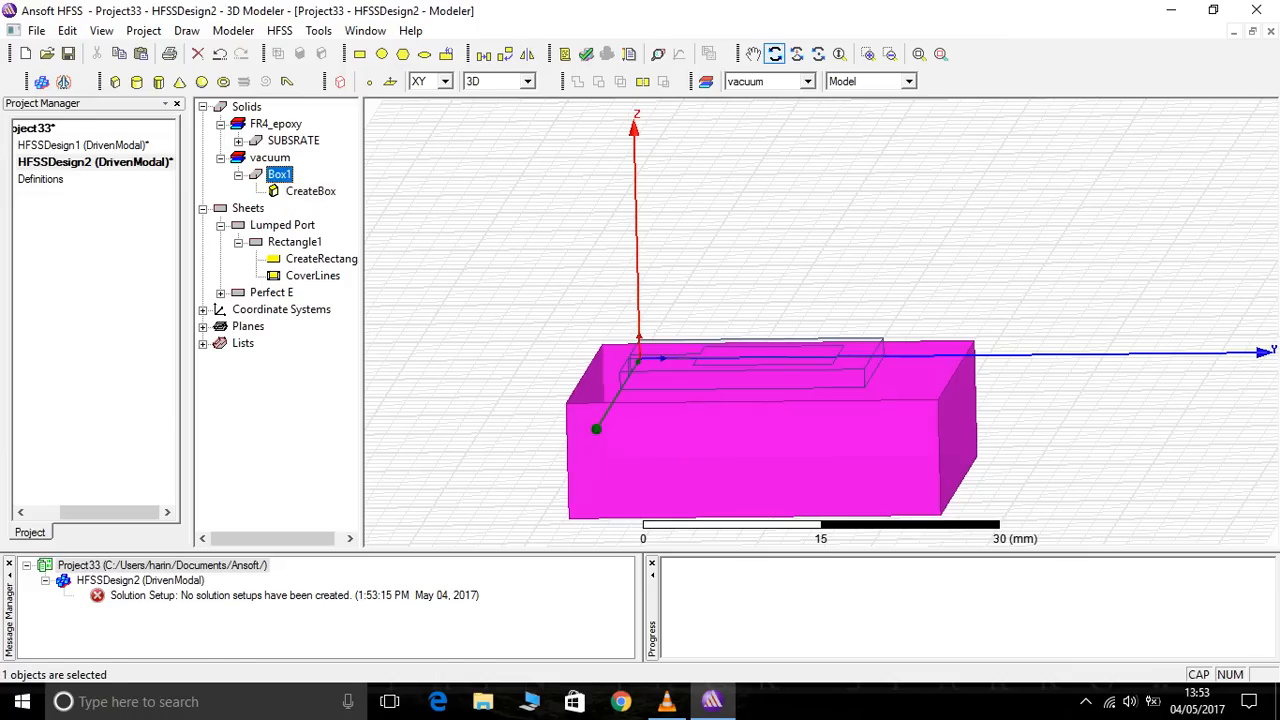
click(310, 191)
double_click(310, 191)
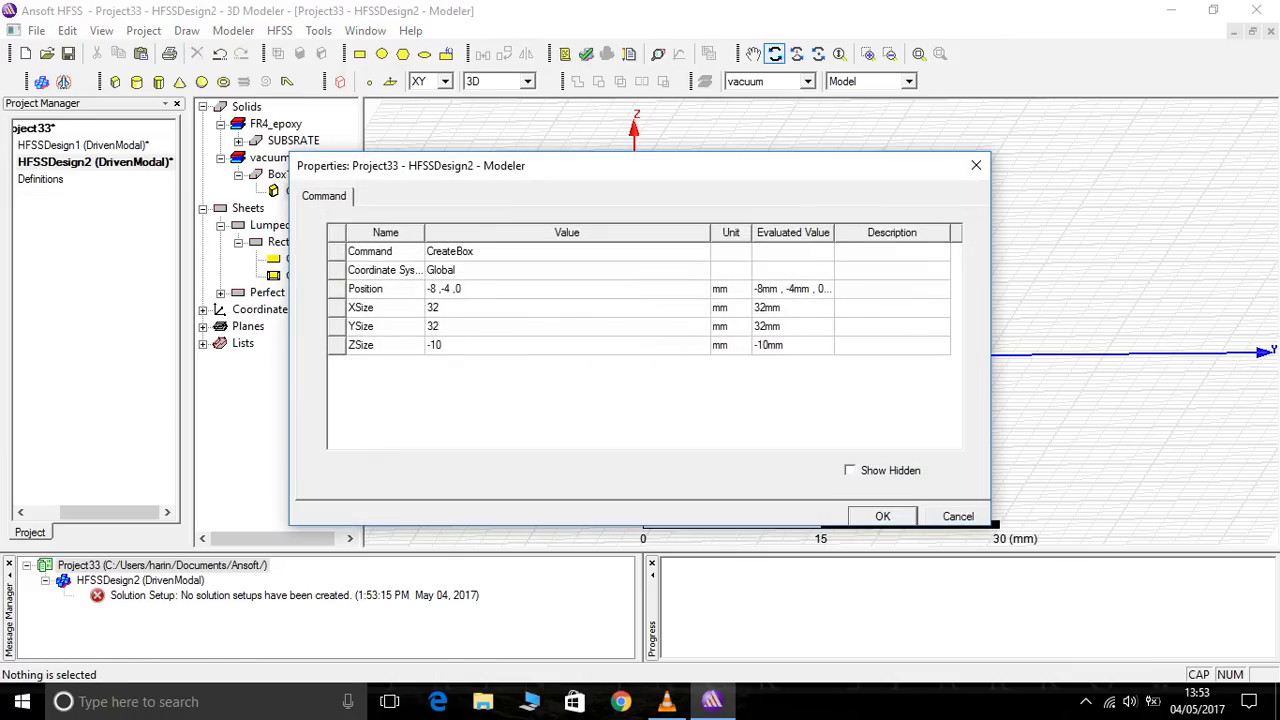
click(466, 289)
key(BackSpace)
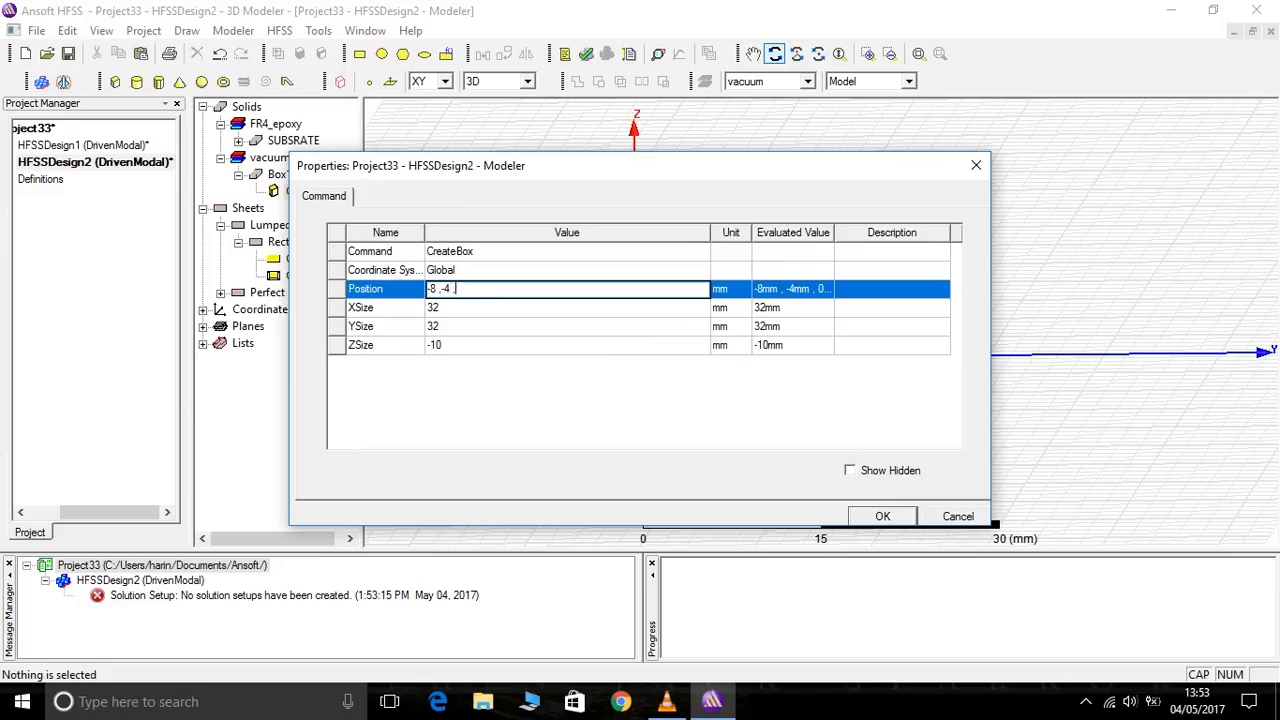
text(5)
key(Return)
key(Return)
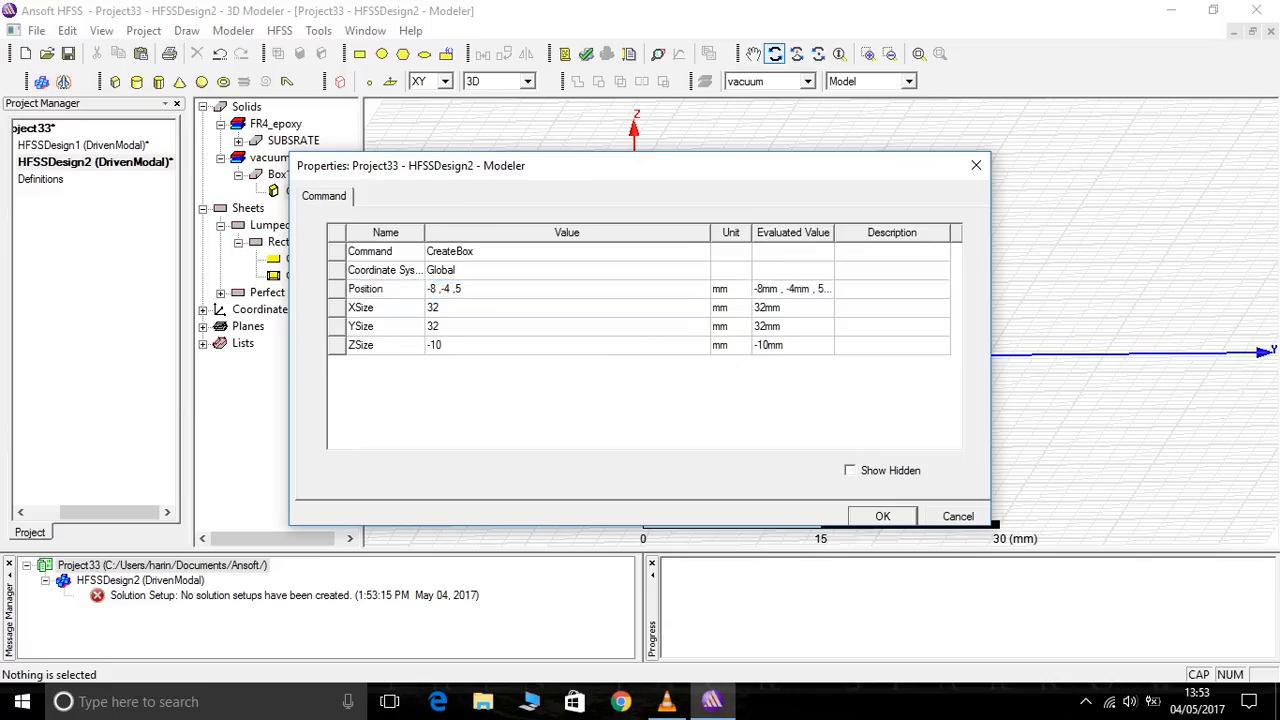
Set the enclosing box's transparency to 0.92.
double_click(280, 174)
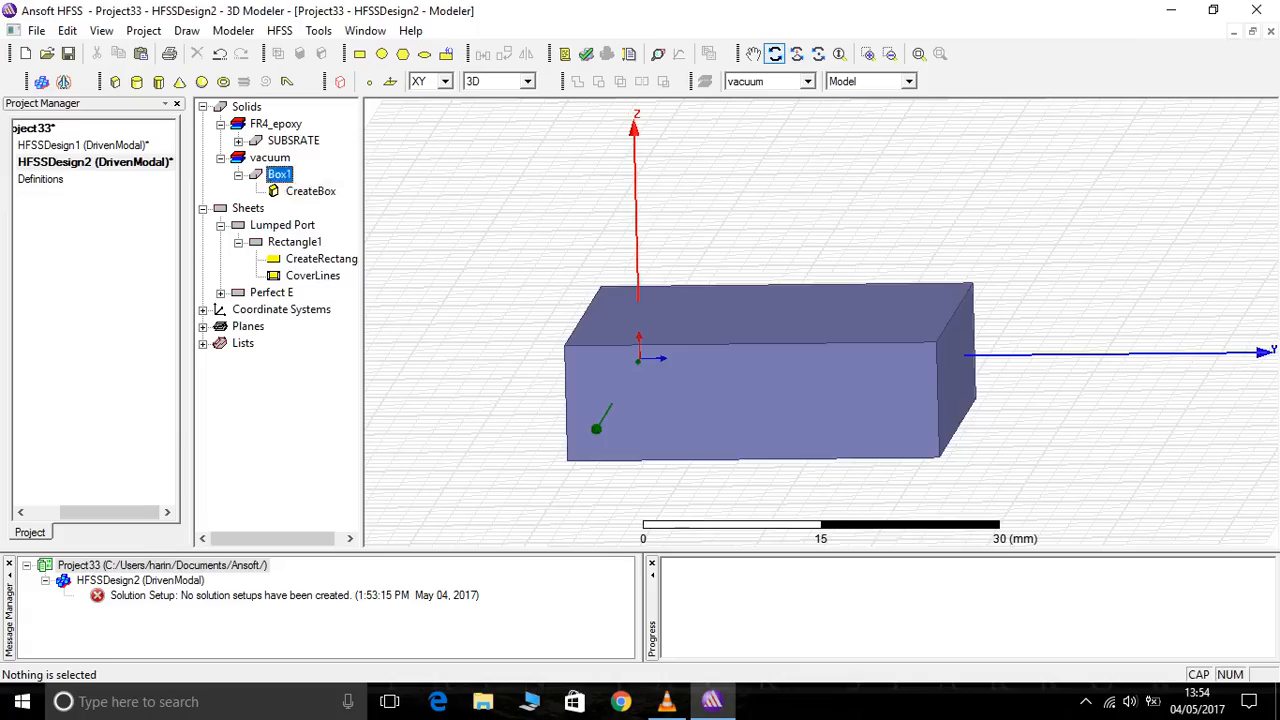
click(532, 364)
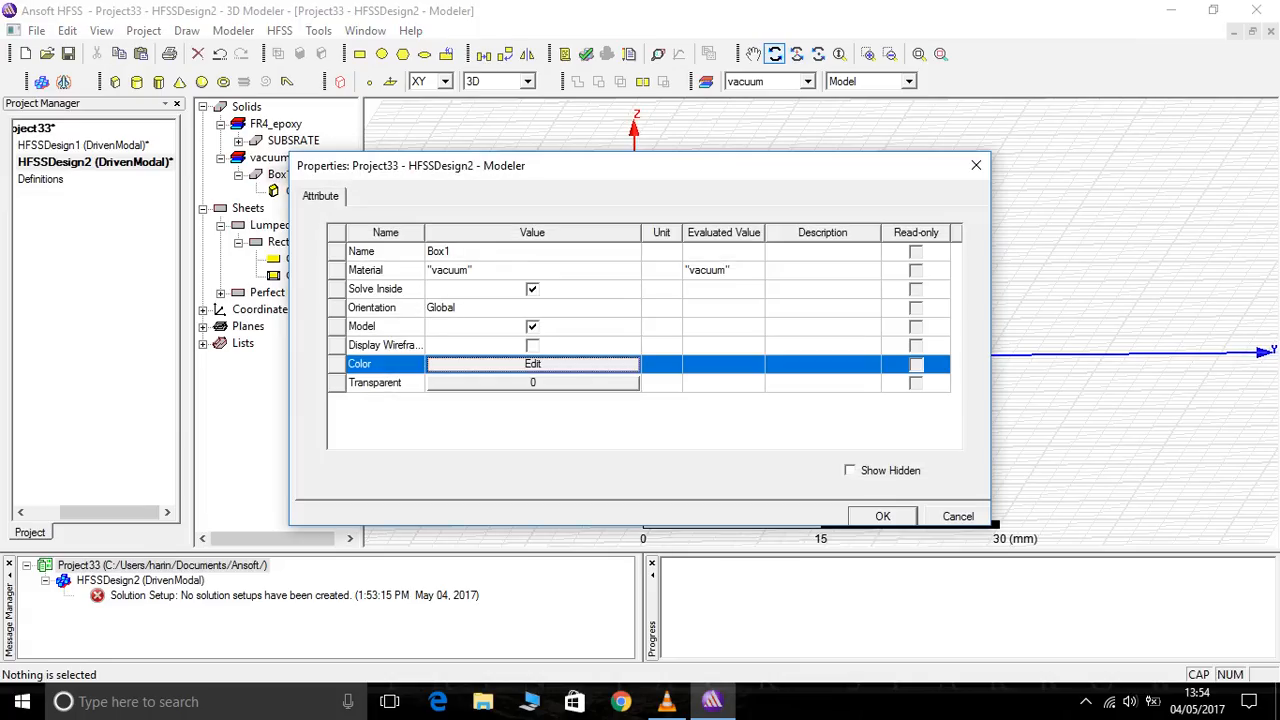
click(532, 383)
click(668, 332)
click(668, 332)
click(668, 332)
drag(628, 332, 681, 332)
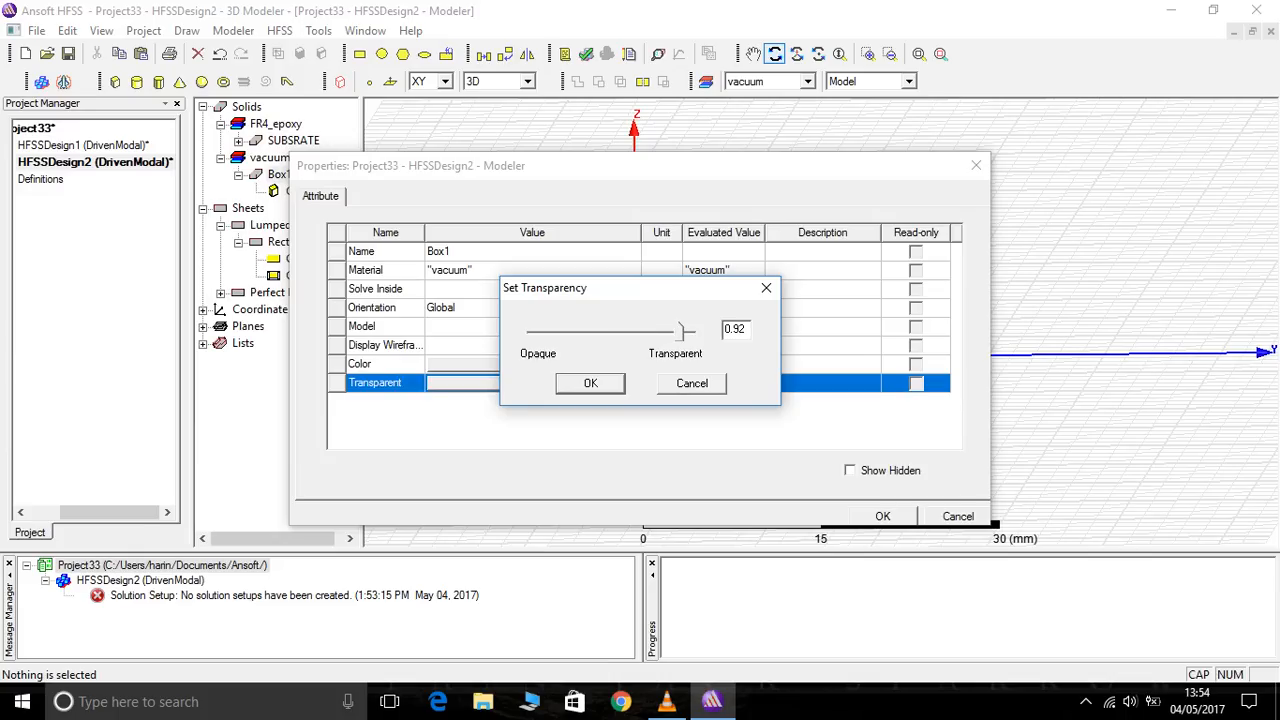
click(590, 383)
click(883, 516)
right_click(951, 232)
click(1010, 240)
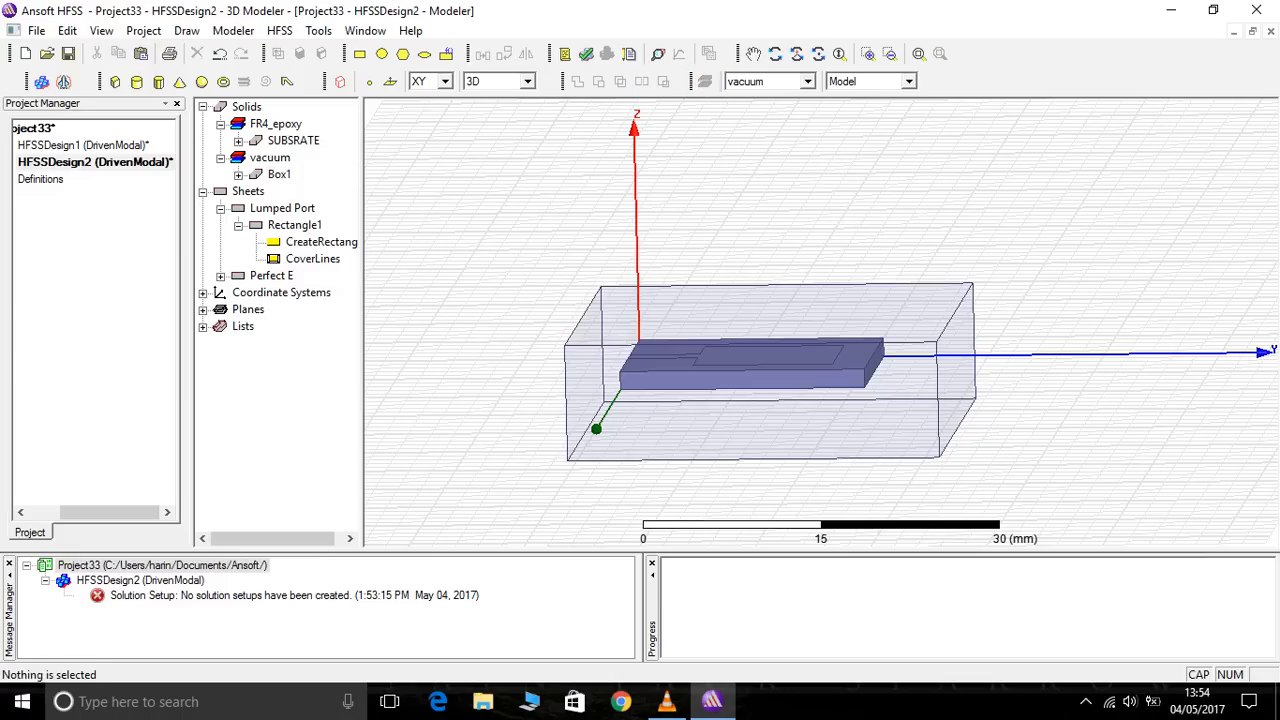
Search the material library for AIR and assign air to the enclosing box.
drag(770, 370, 765, 308)
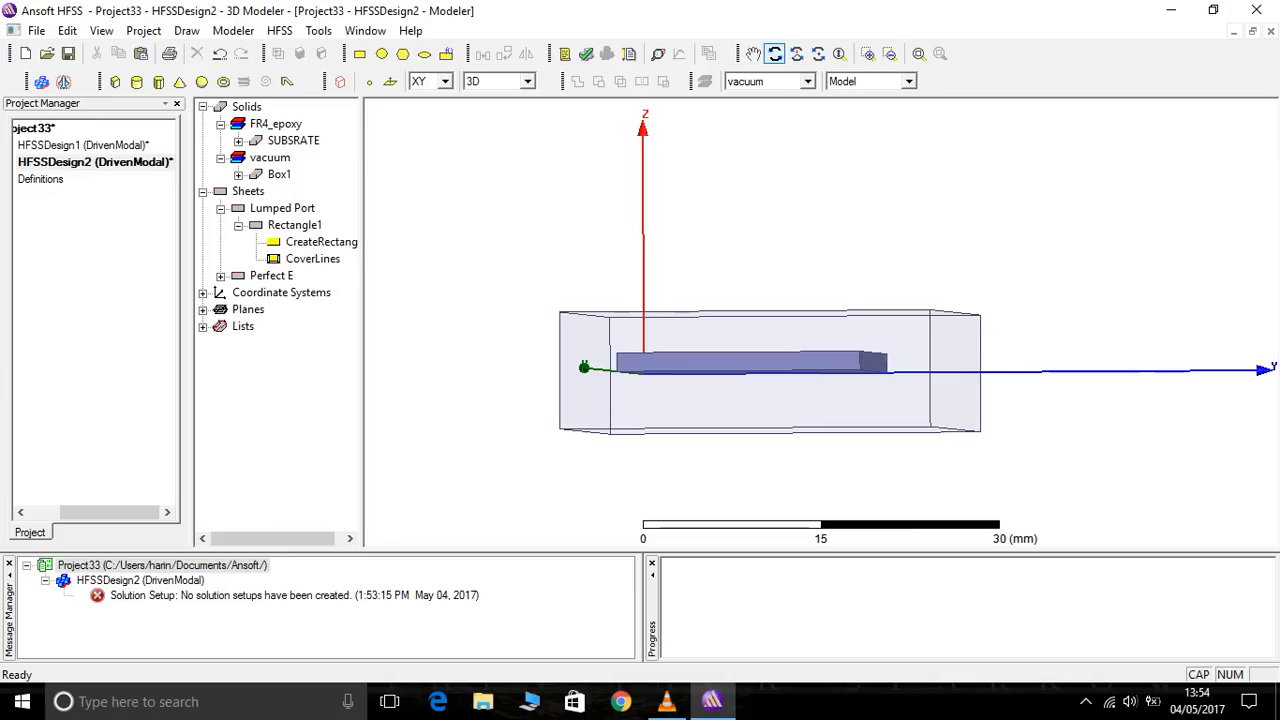
double_click(279, 174)
click(532, 270)
click(532, 270)
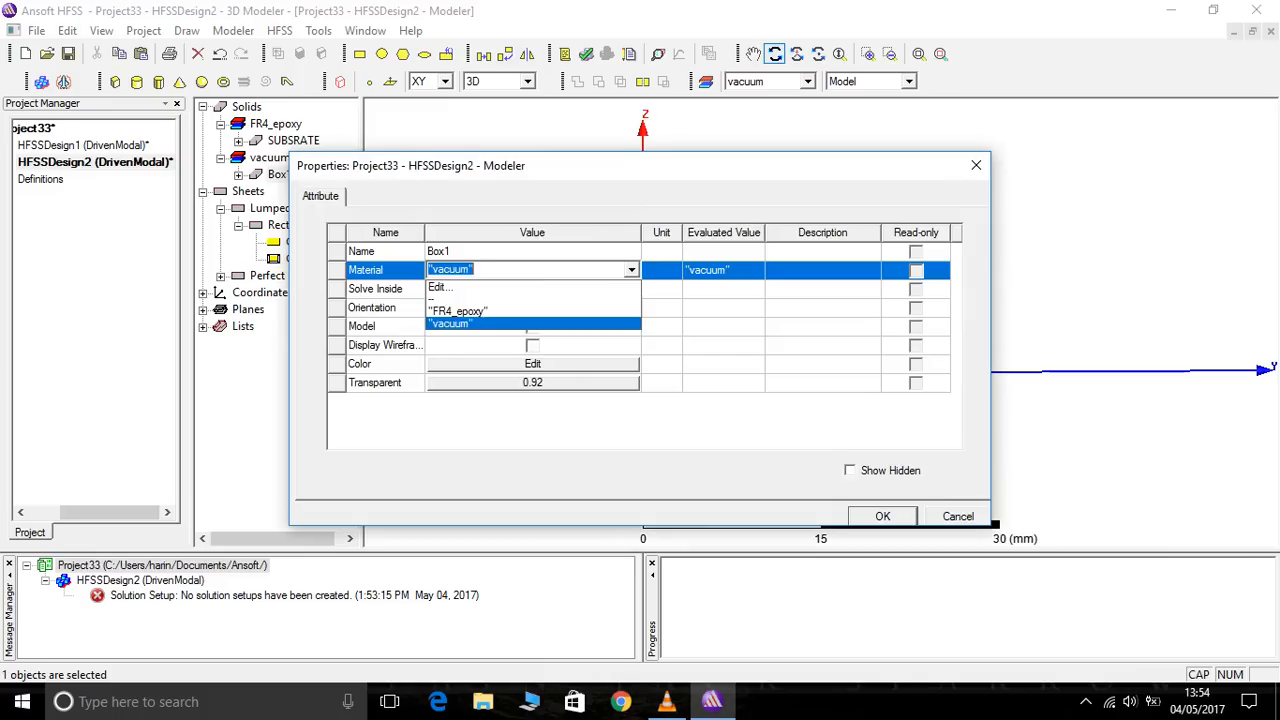
click(532, 287)
text(AIR)
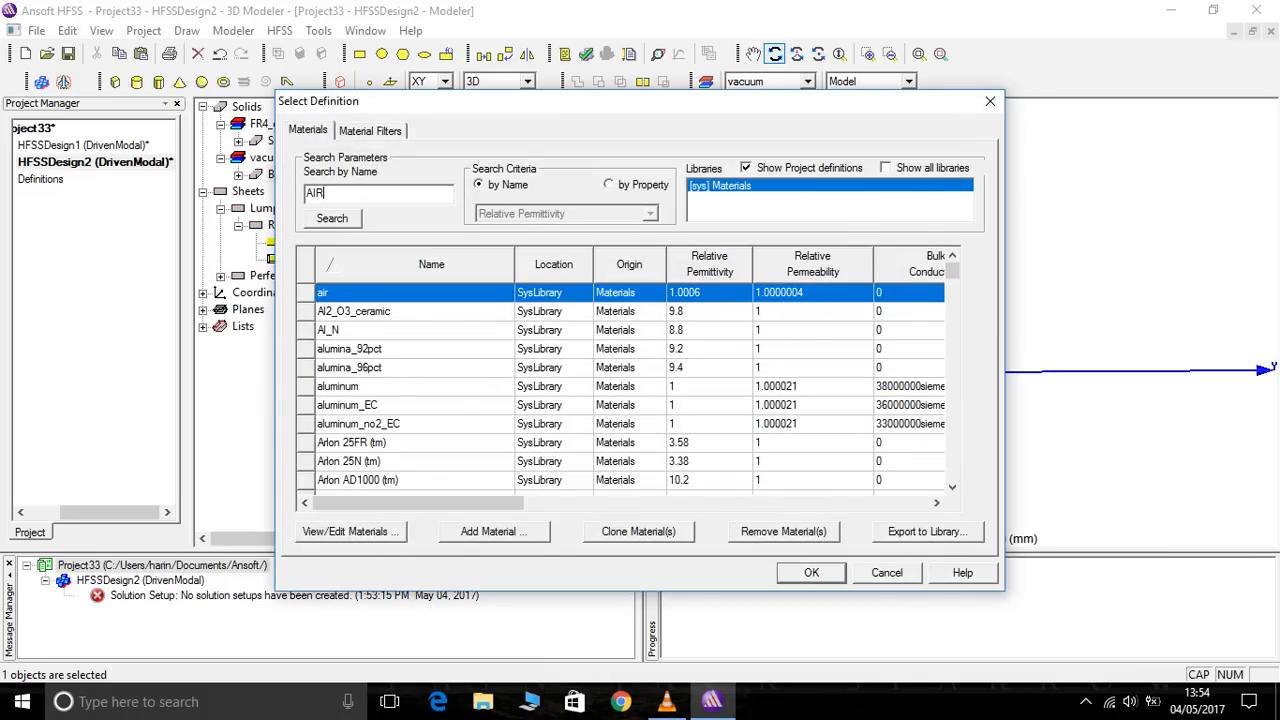
key(Return)
key(Return)
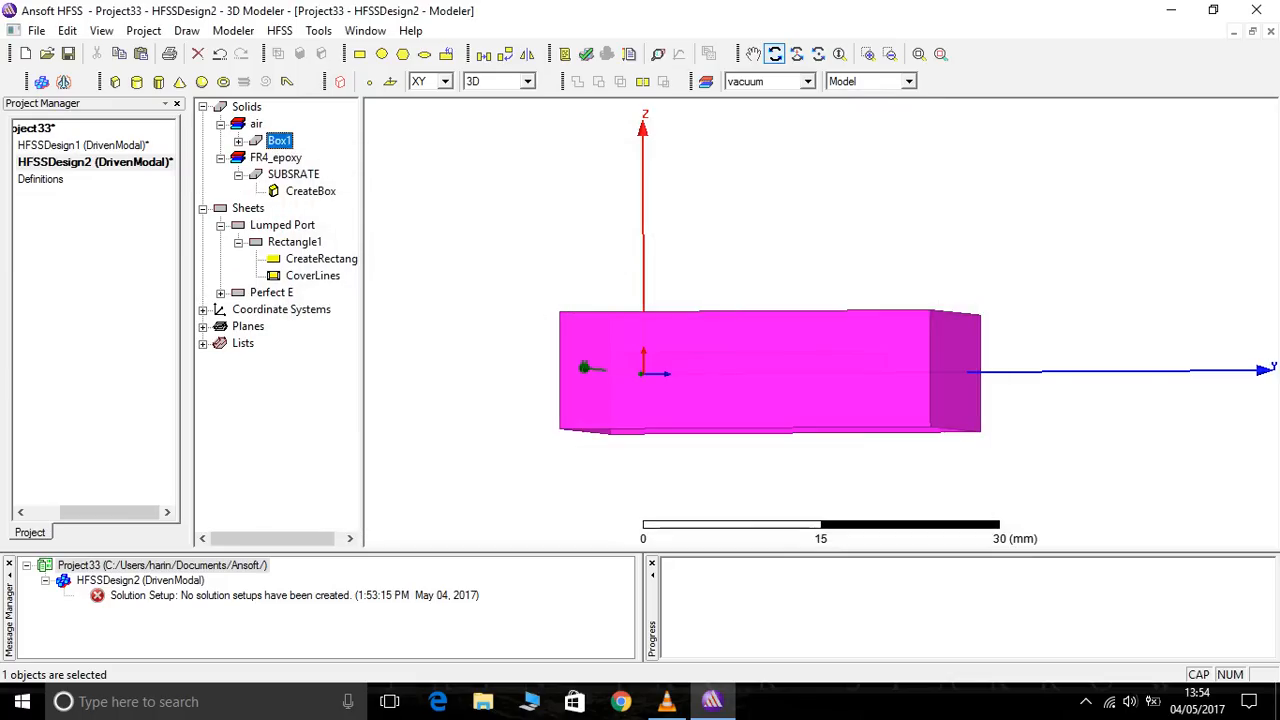
right_click(796, 243)
click(900, 251)
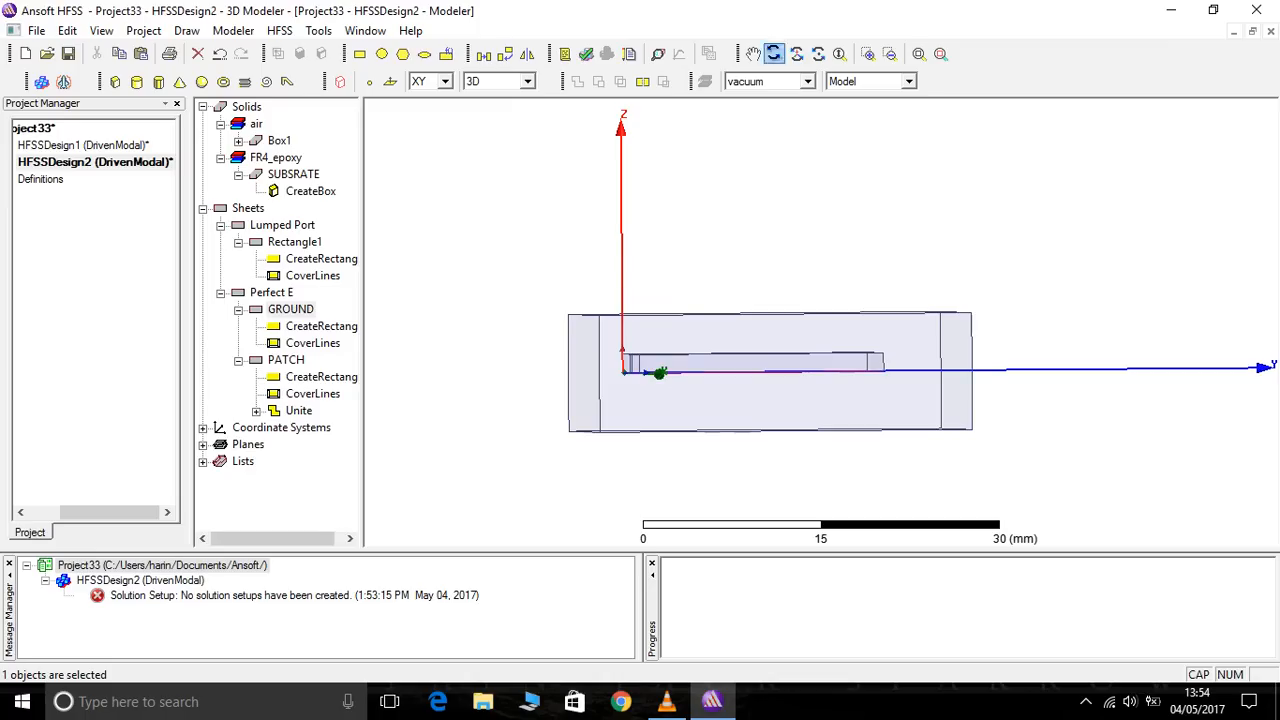
click(774, 53)
mouse_move(770, 260)
mouse_down()
mouse_move(770, 390)
mouse_move(770, 269)
mouse_move(751, 259)
mouse_up()
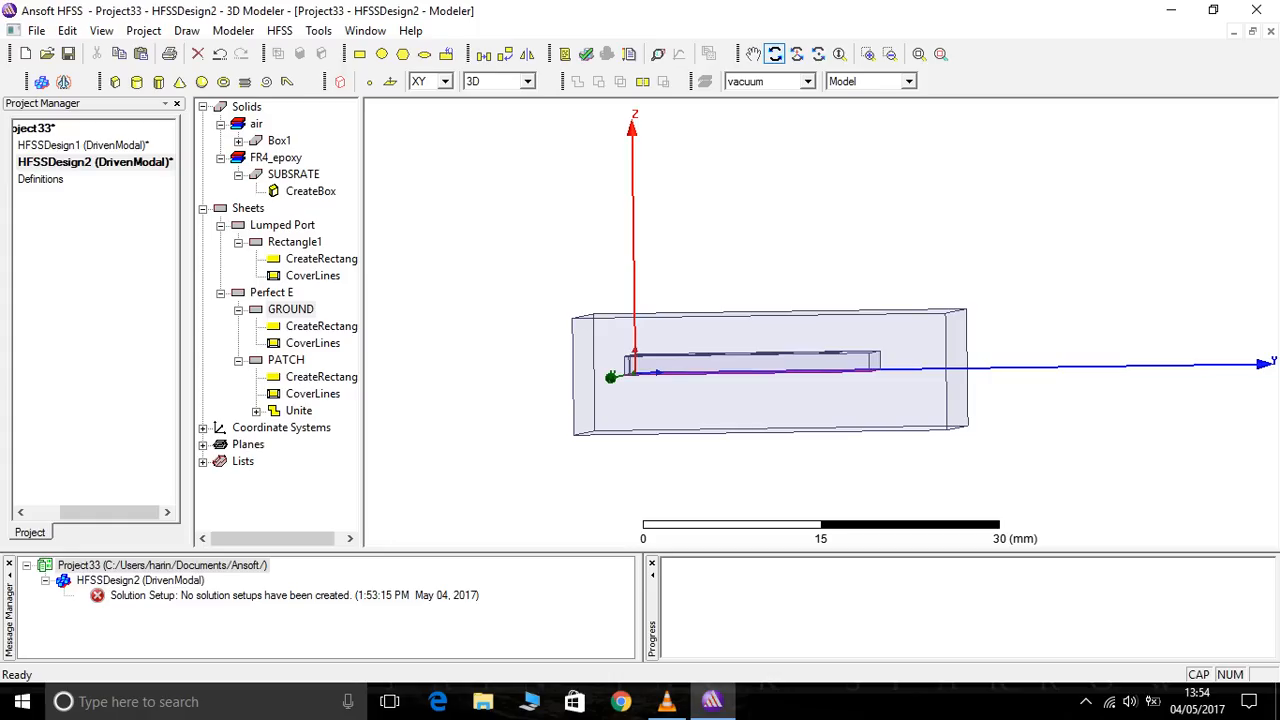
mouse_move(760, 380)
mouse_down()
mouse_move(785, 362)
mouse_move(778, 335)
mouse_move(772, 376)
mouse_up()
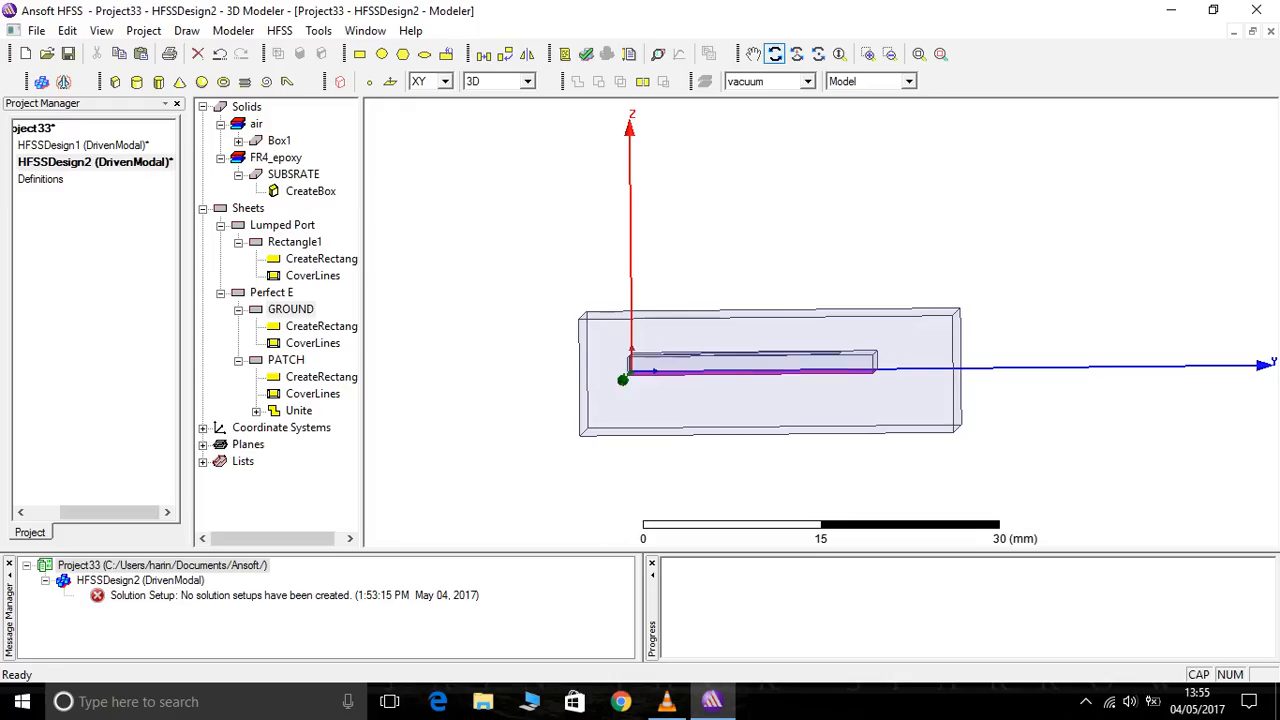
scroll(858, 379, up, 6)
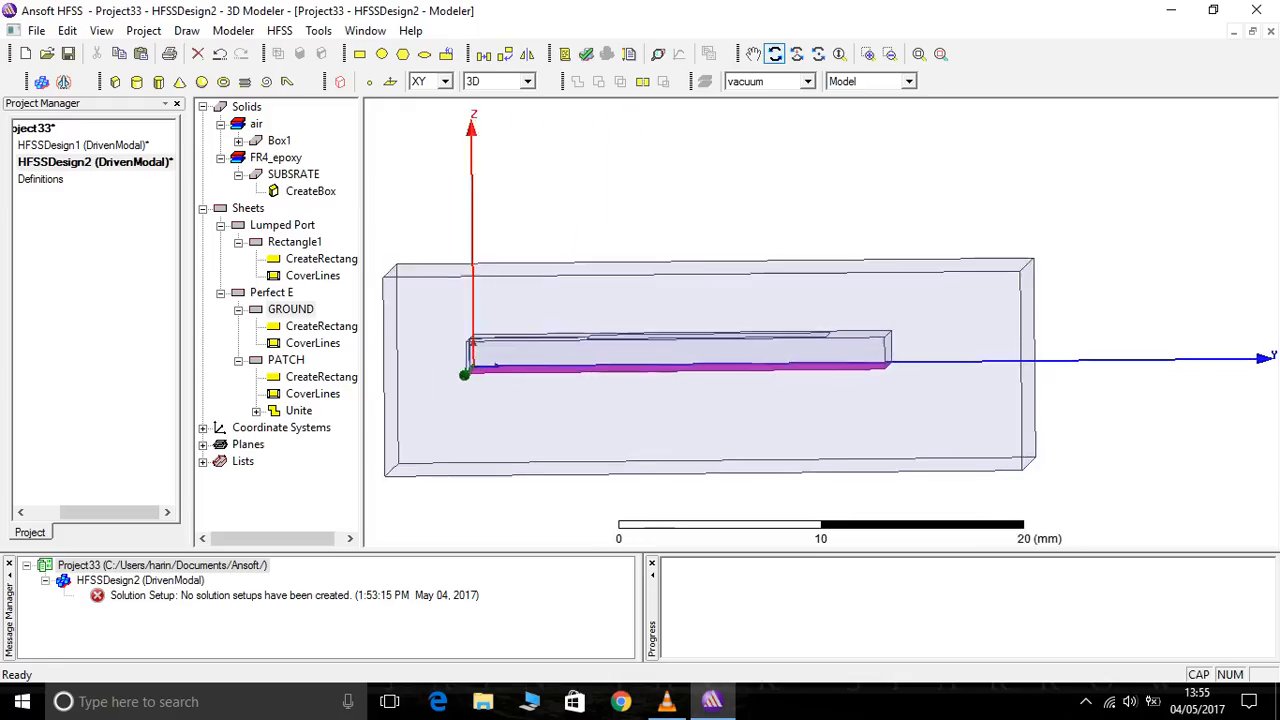
scroll(858, 379, down, 8)
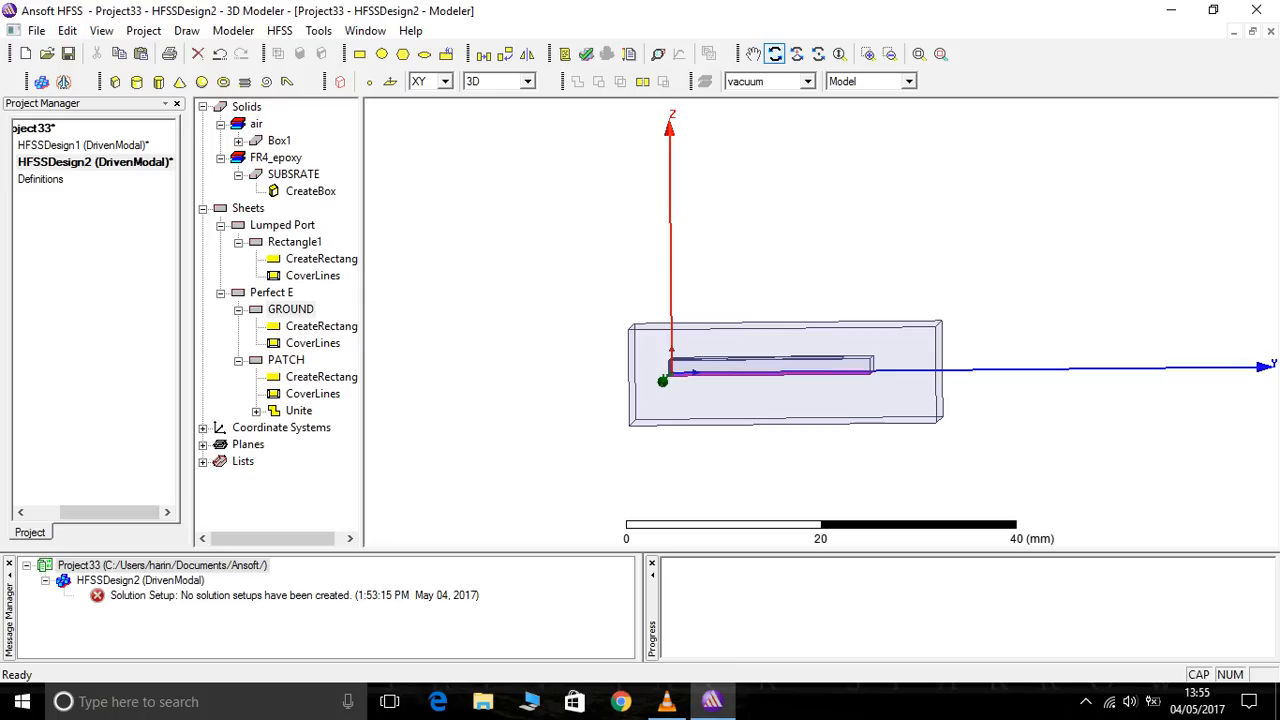
Assign a Radiating Only radiation boundary named Rad1 to the air box and run the design validation check.
drag(786, 382, 793, 373)
click(280, 141)
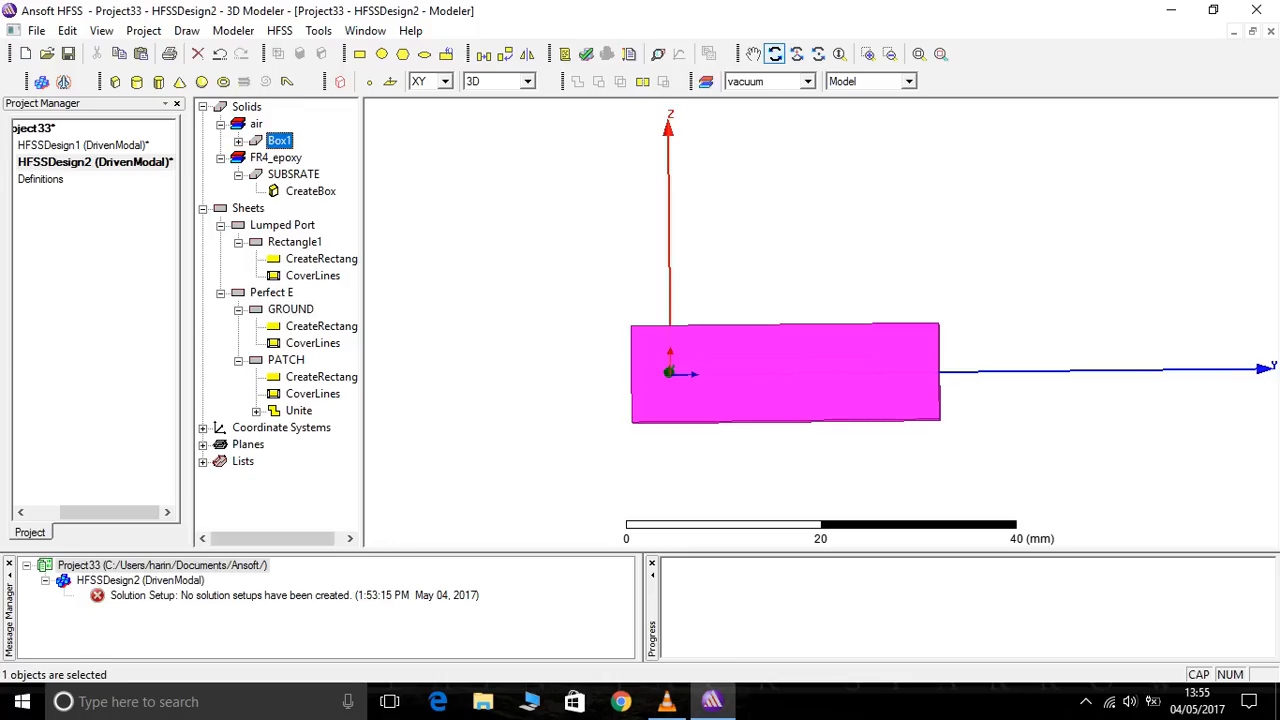
right_click(339, 222)
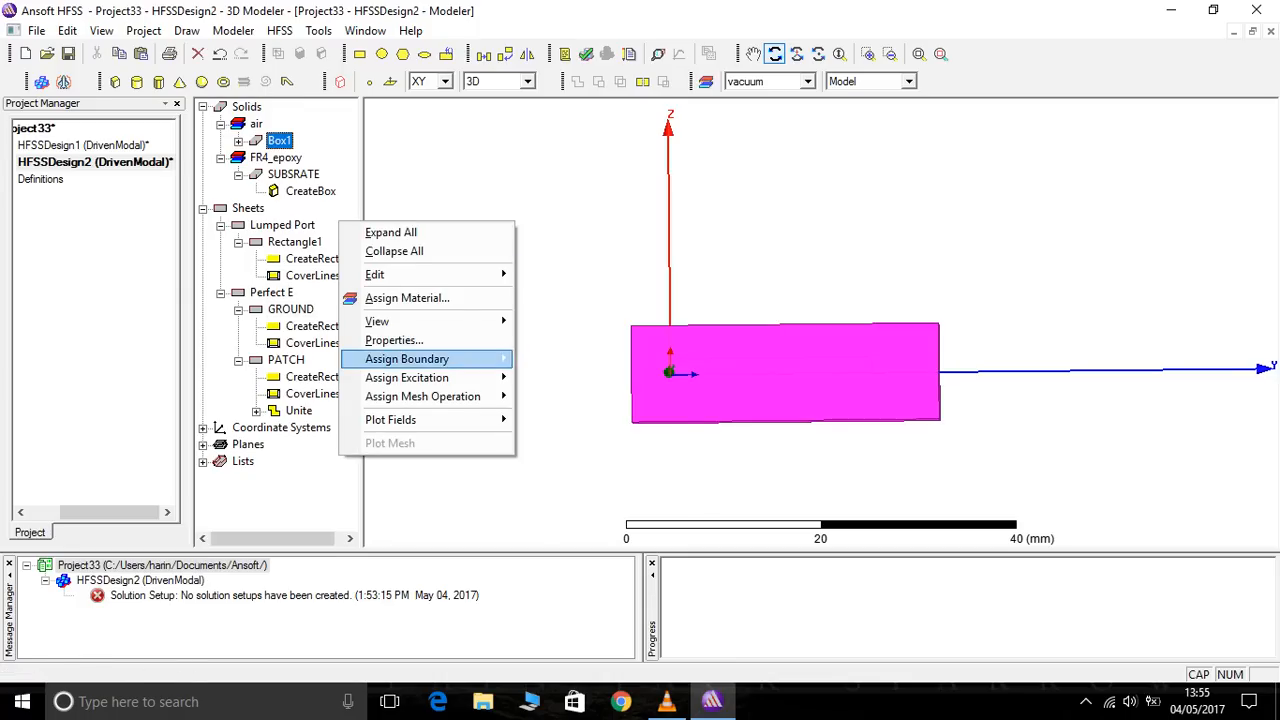
mouse_move(430, 359)
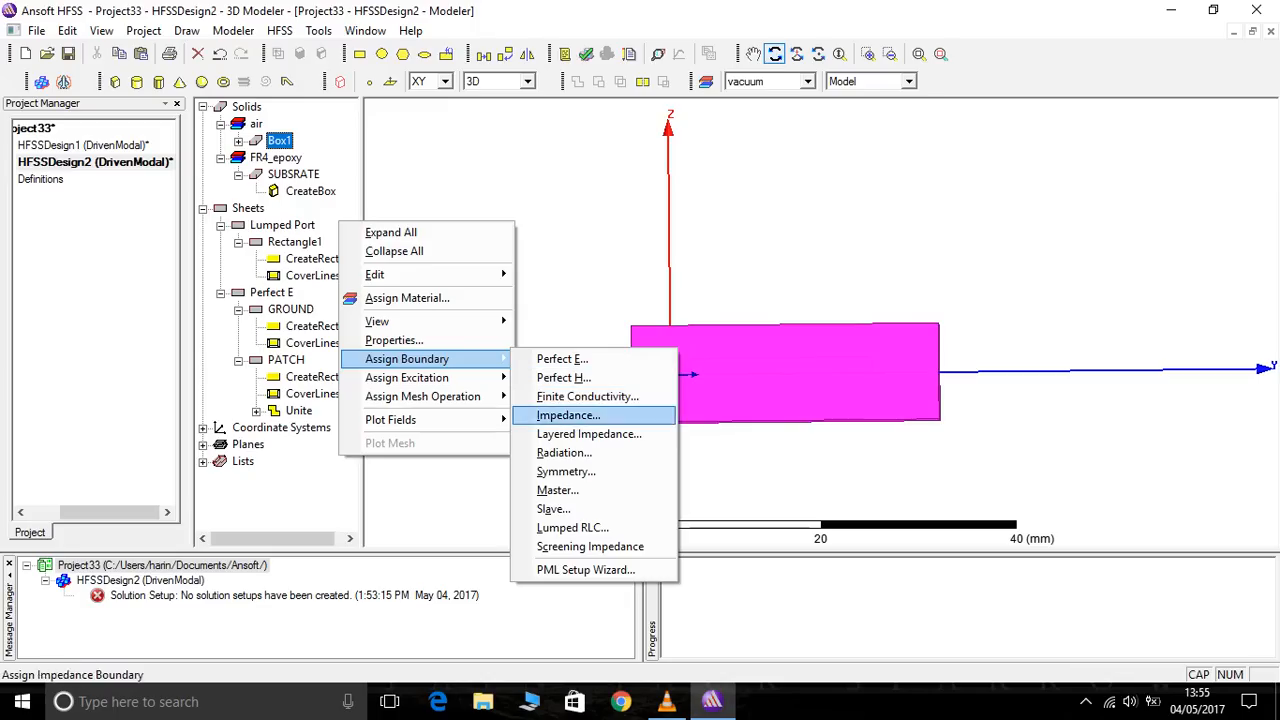
click(565, 453)
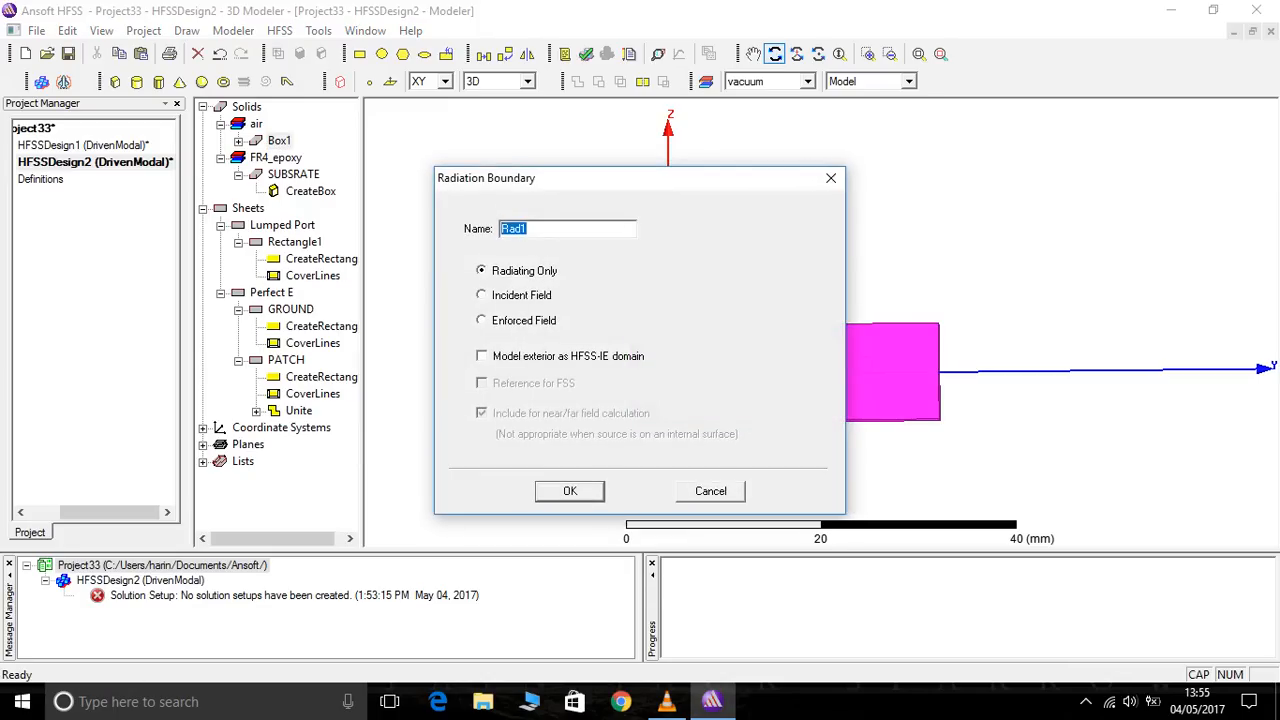
key(Return)
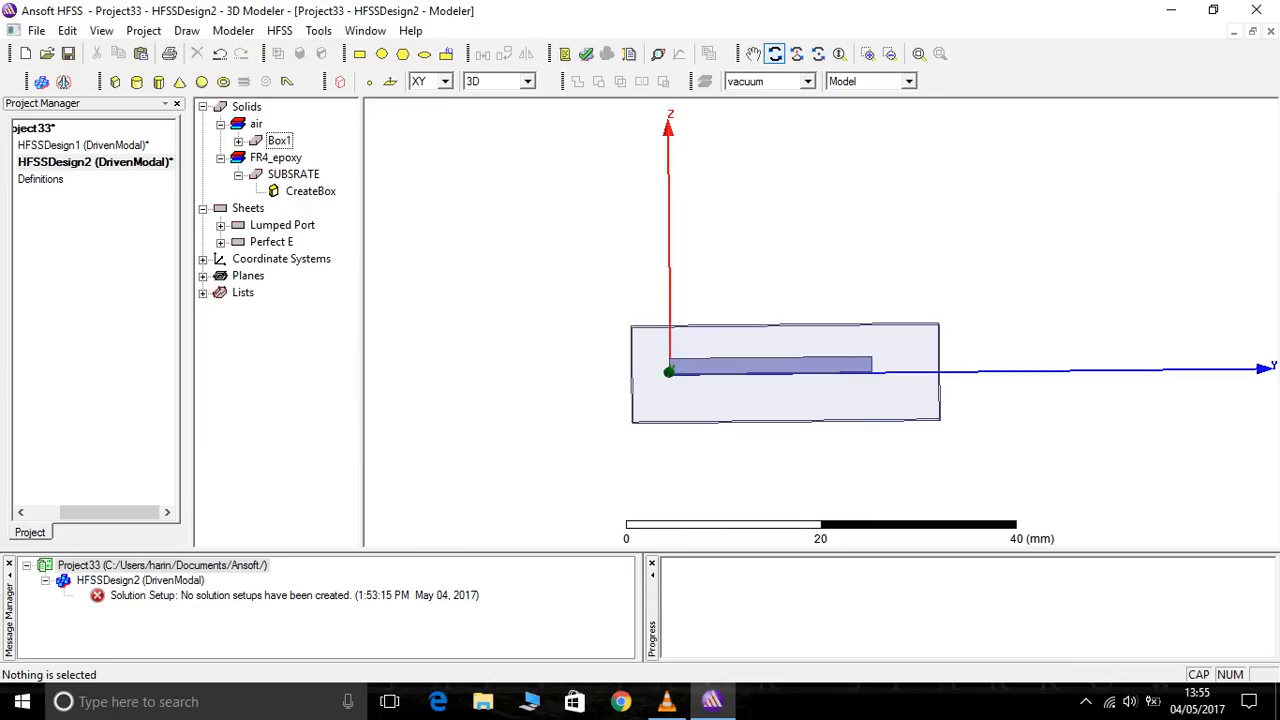
click(585, 53)
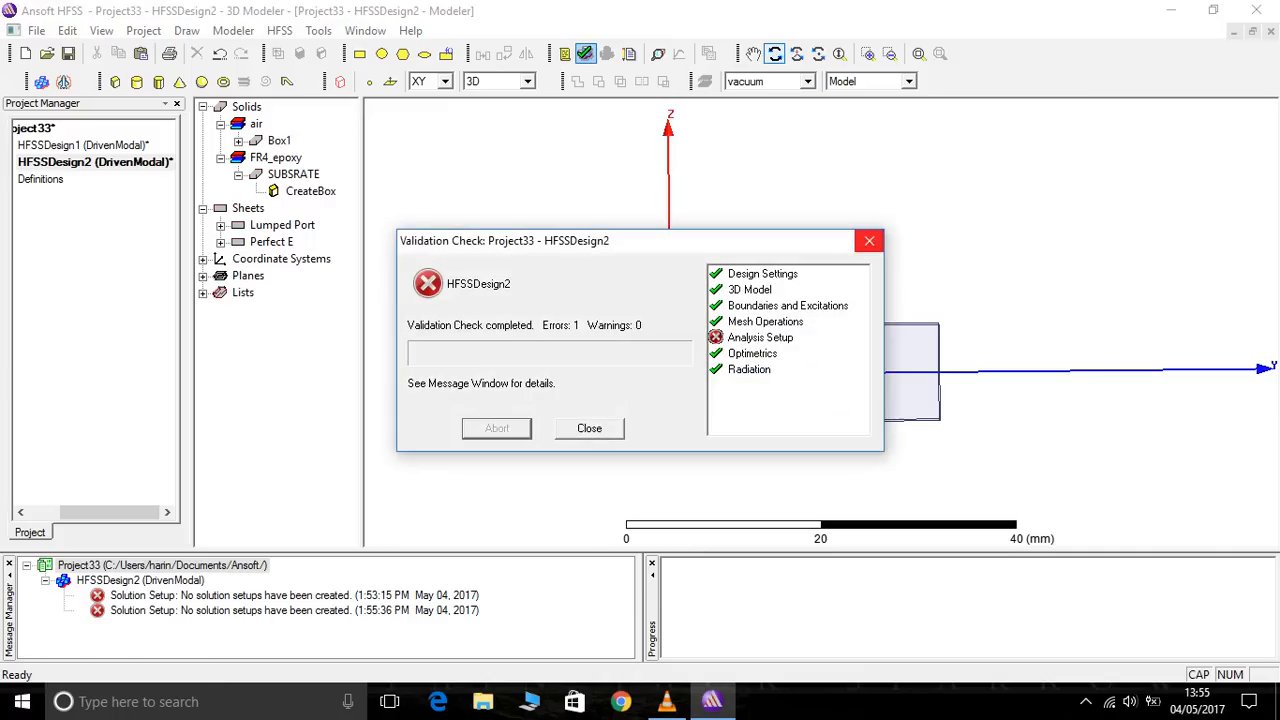
click(869, 240)
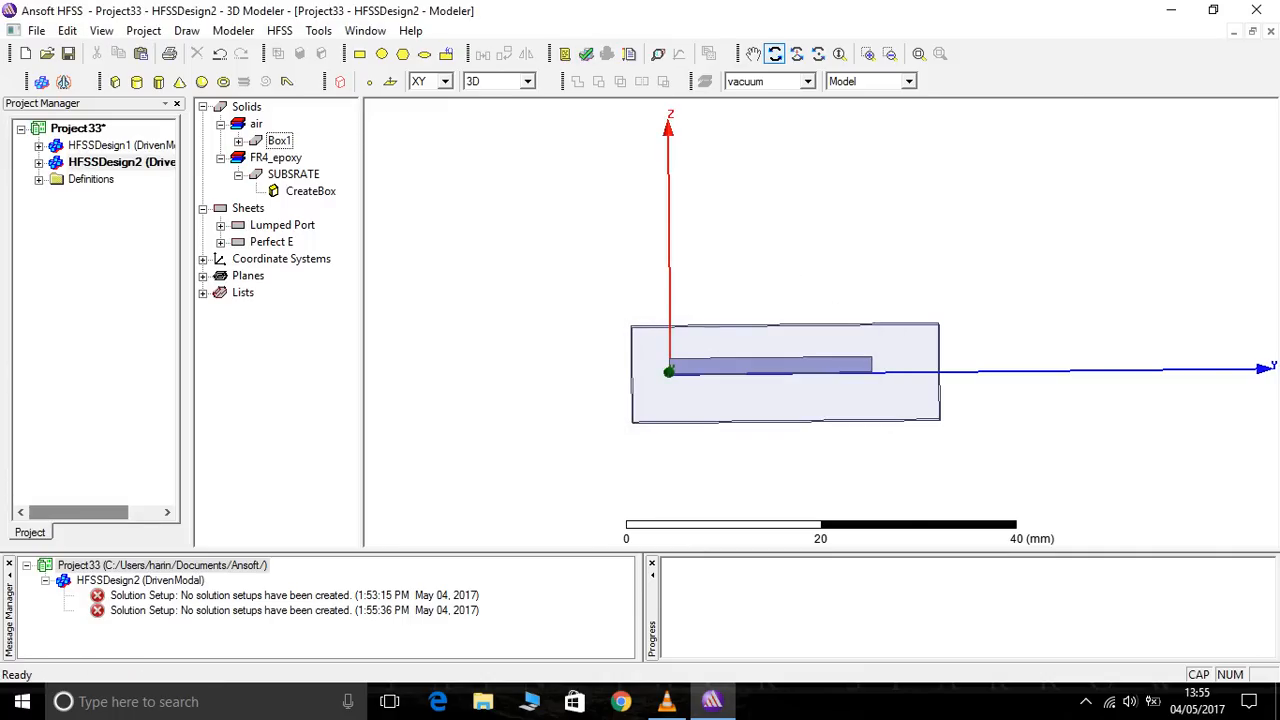
Add a solution setup to HFSSDesign2 with a solution frequency of 7 GHz and a maximum of 20 passes.
click(39, 163)
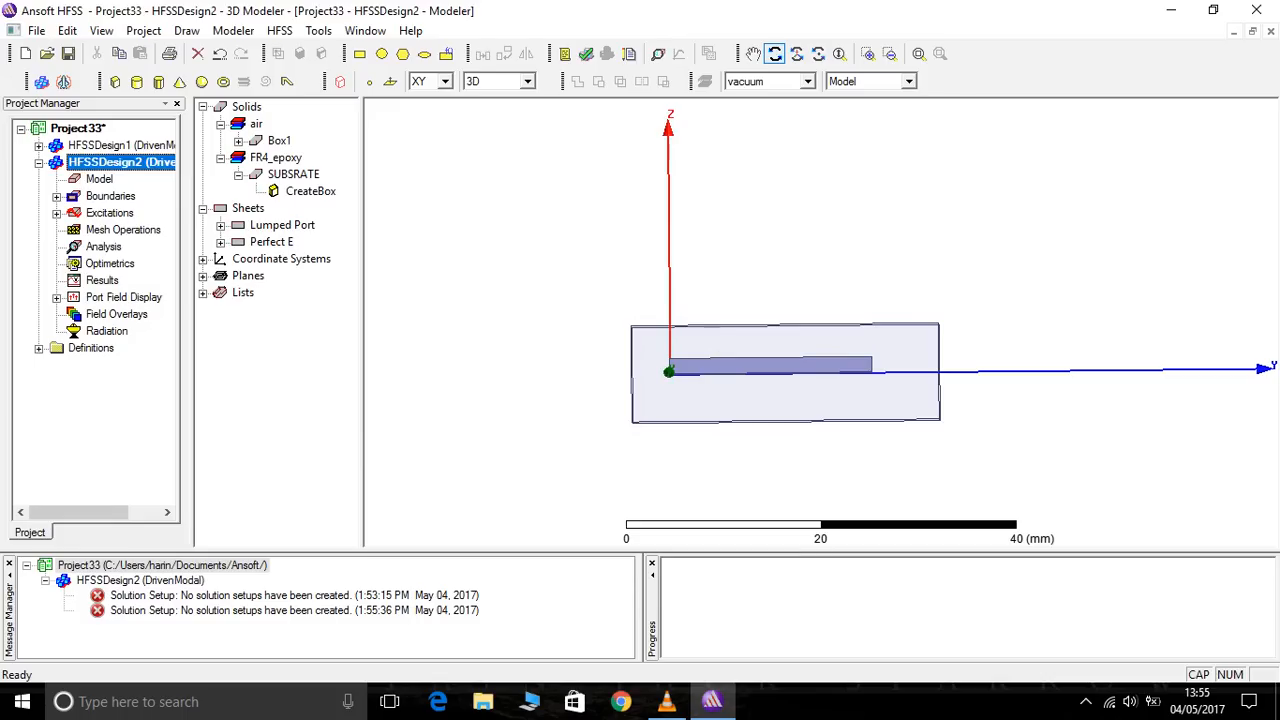
click(103, 247)
right_click(103, 249)
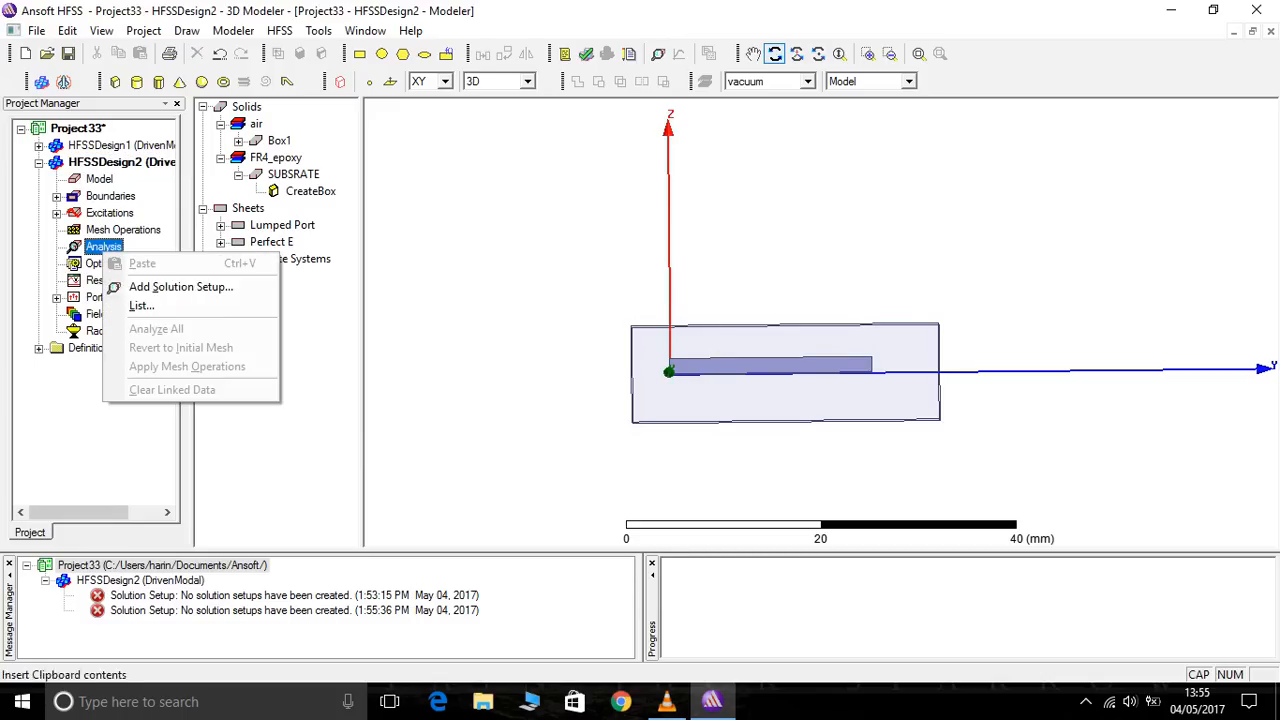
click(165, 287)
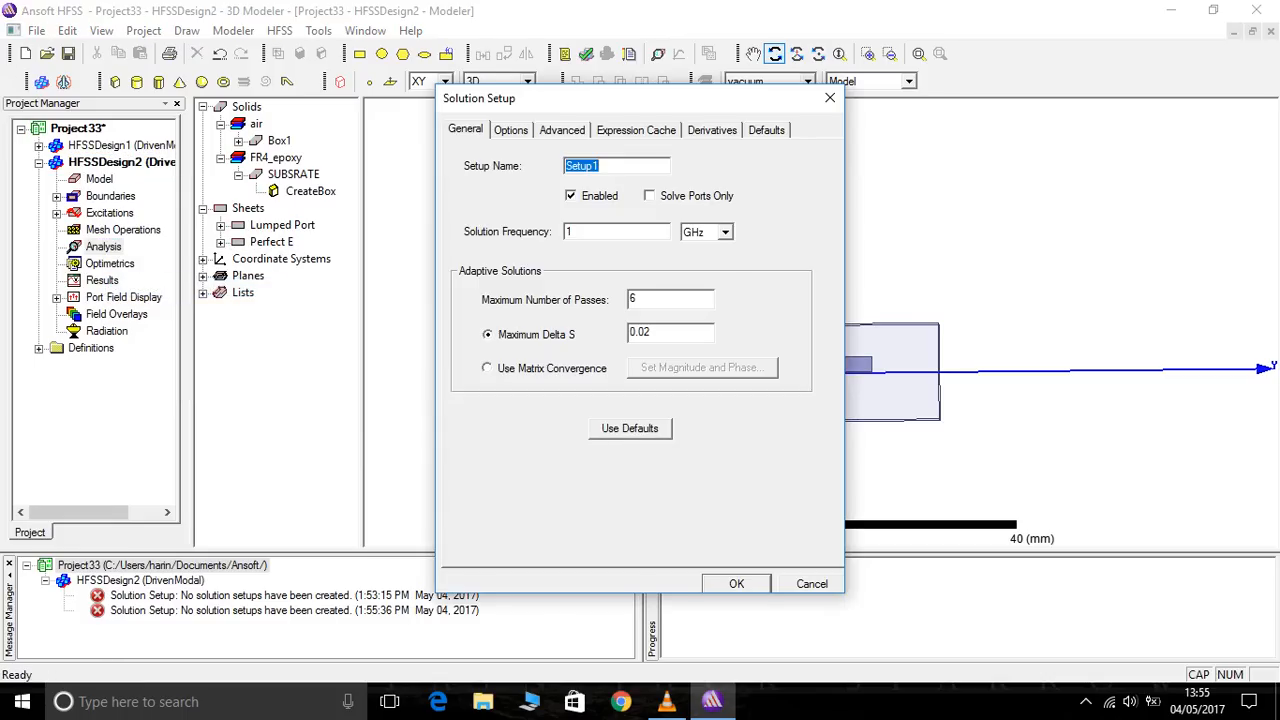
double_click(569, 232)
text(7)
click(634, 299)
double_click(633, 299)
key(BackSpace)
text(20)
key(Return)
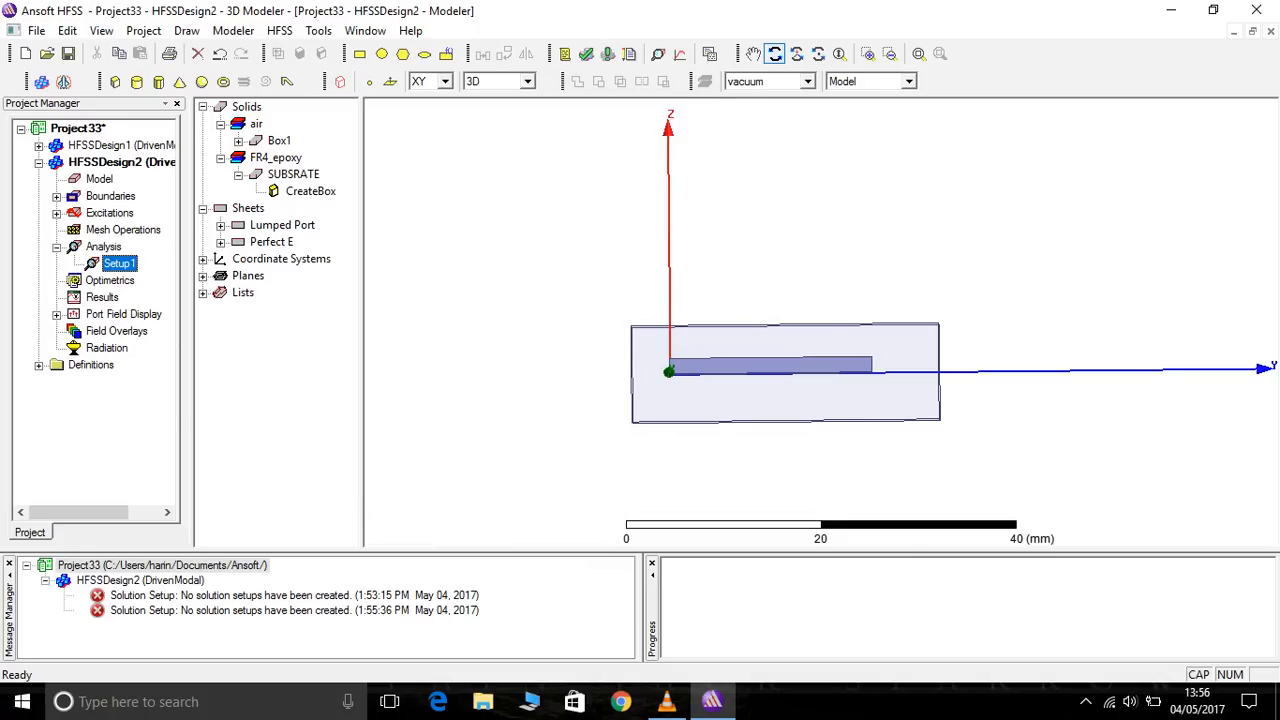
Add an interpolating, linear-step frequency sweep to Setup1 and validate the design again.
right_click(118, 264)
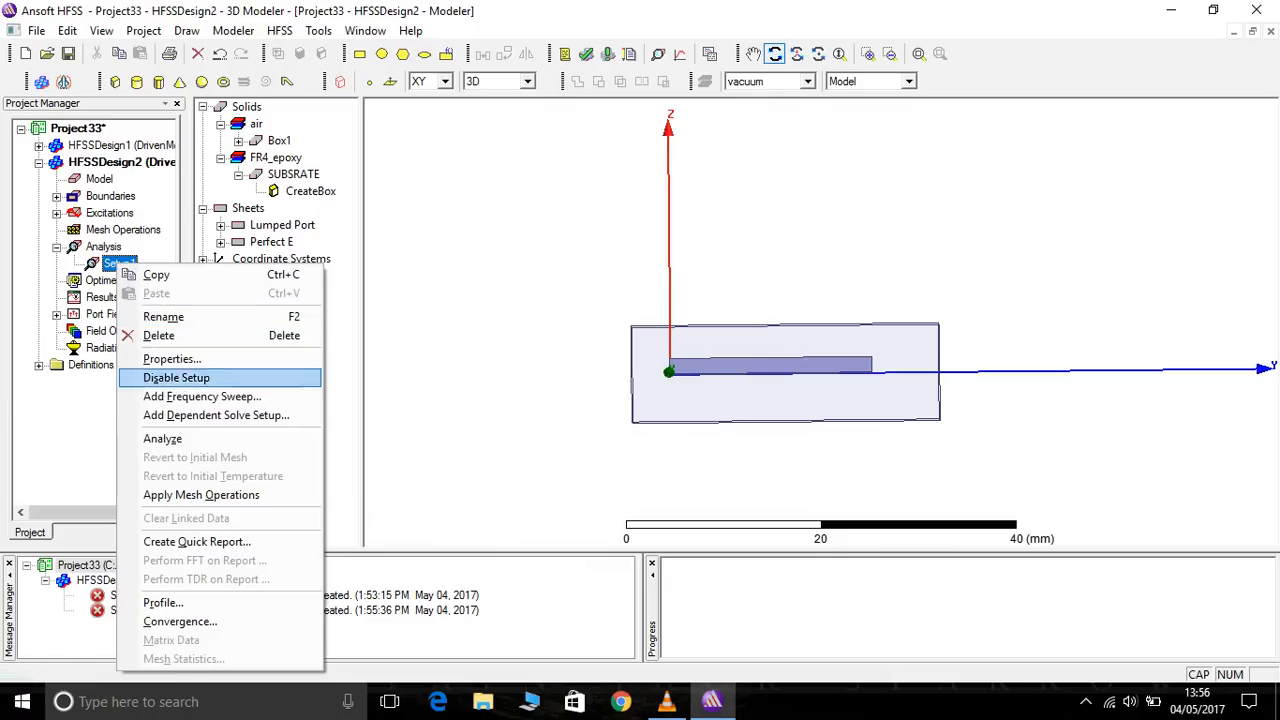
click(201, 396)
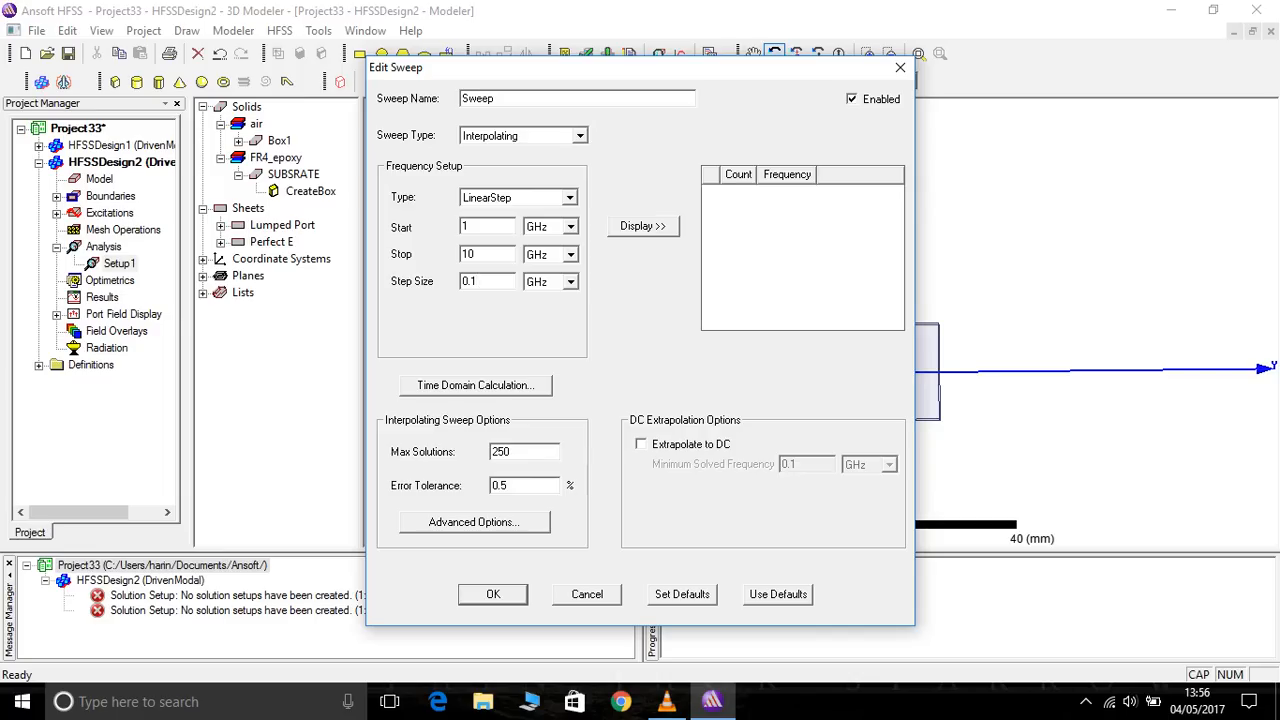
text(0)
key(Return)
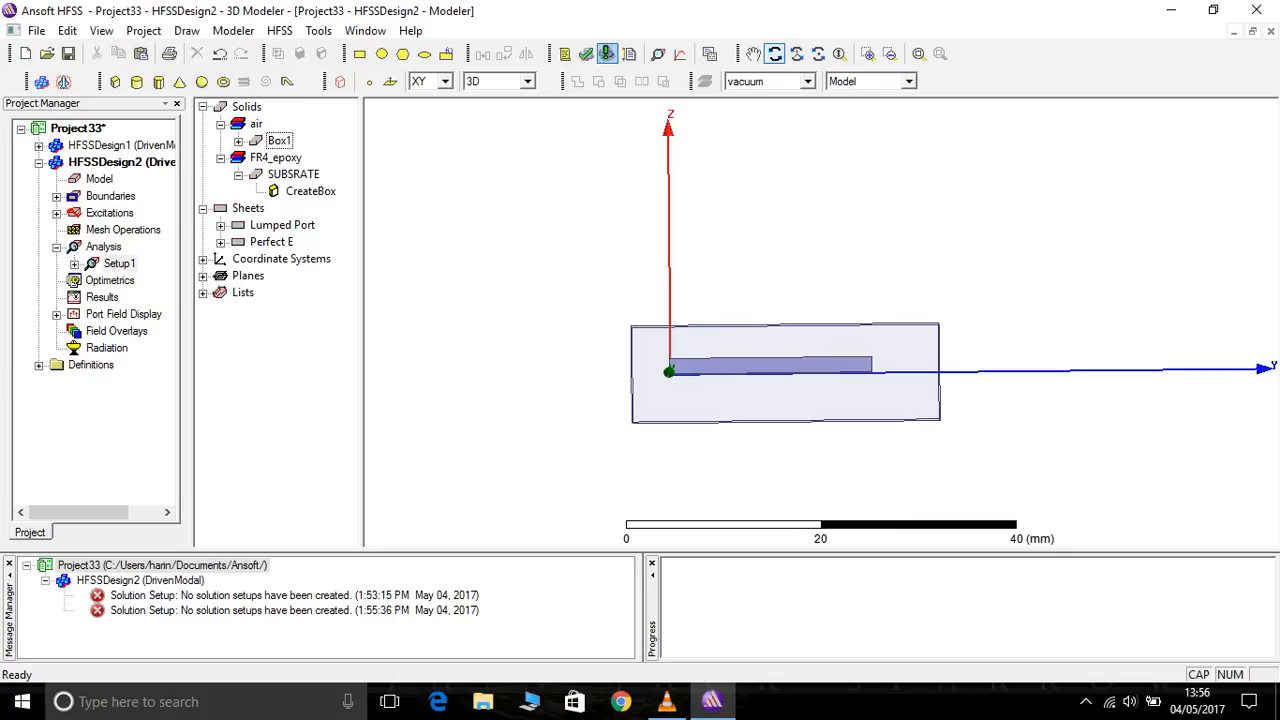
click(586, 54)
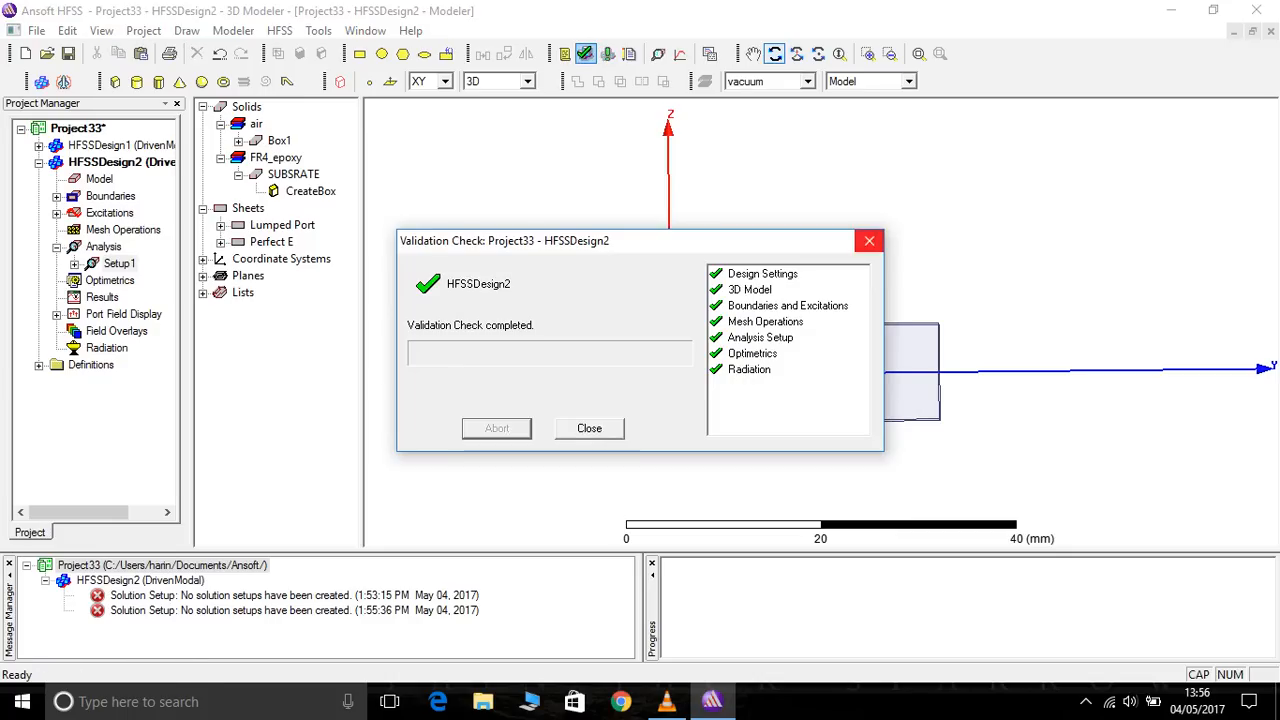
click(869, 241)
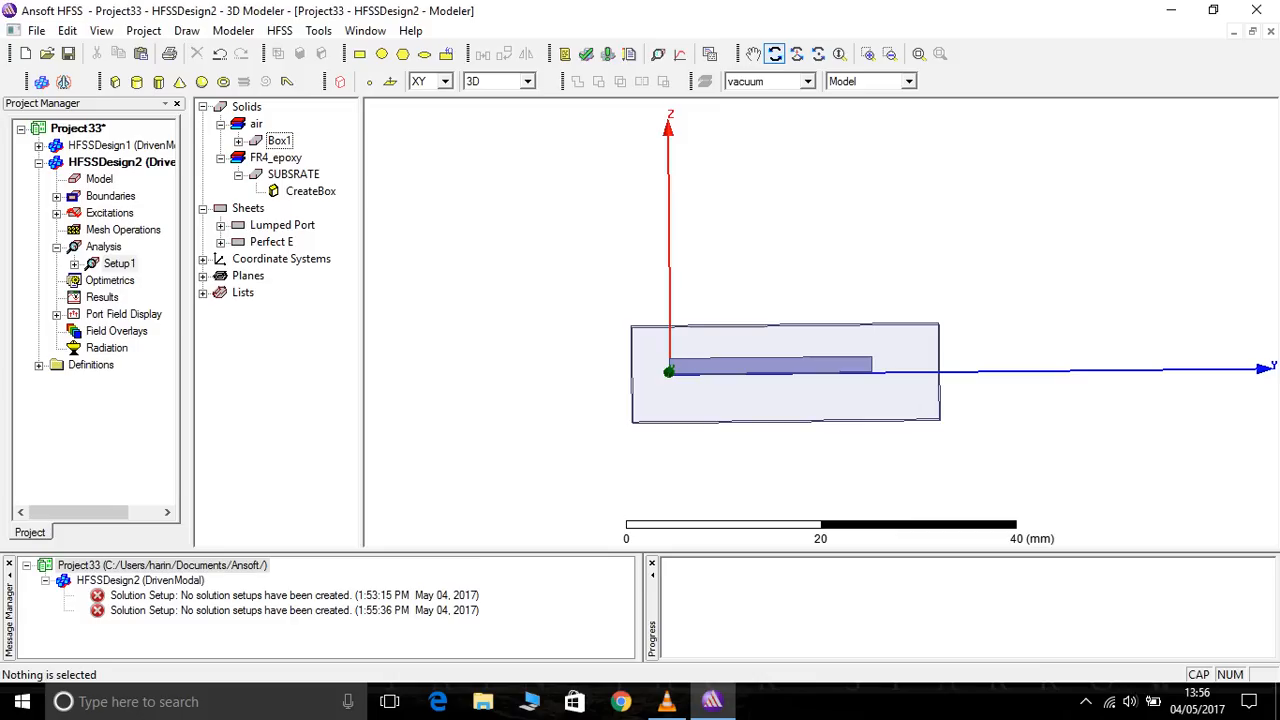
Examine the antenna model from above and at a tilt, with the patch selected inside the air box.
drag(786, 330, 786, 410)
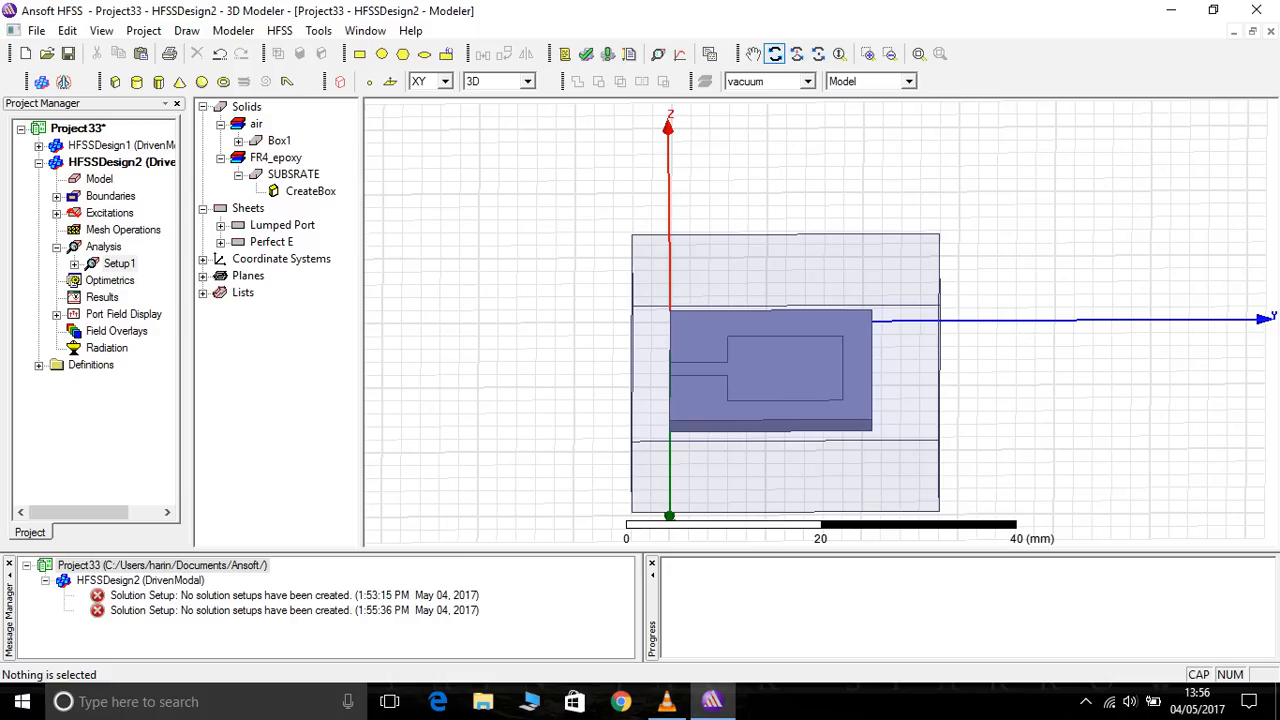
drag(860, 330, 860, 370)
right_click(1120, 206)
key(Escape)
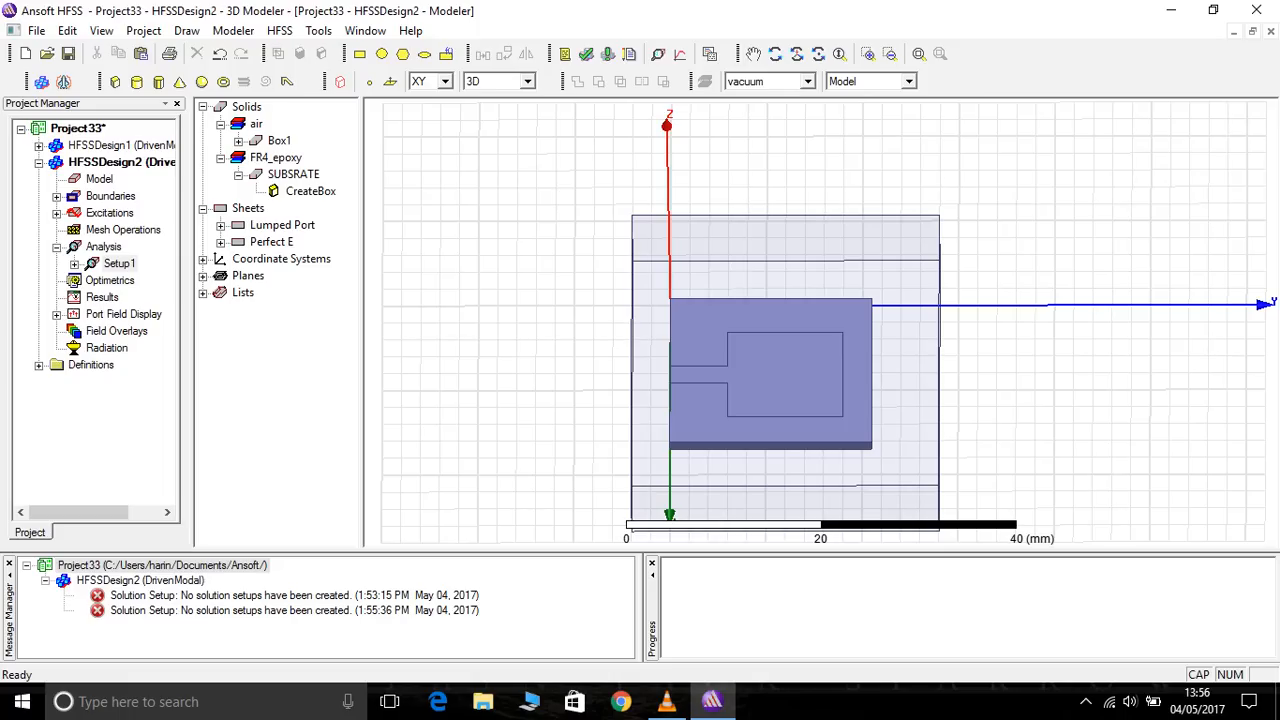
click(785, 375)
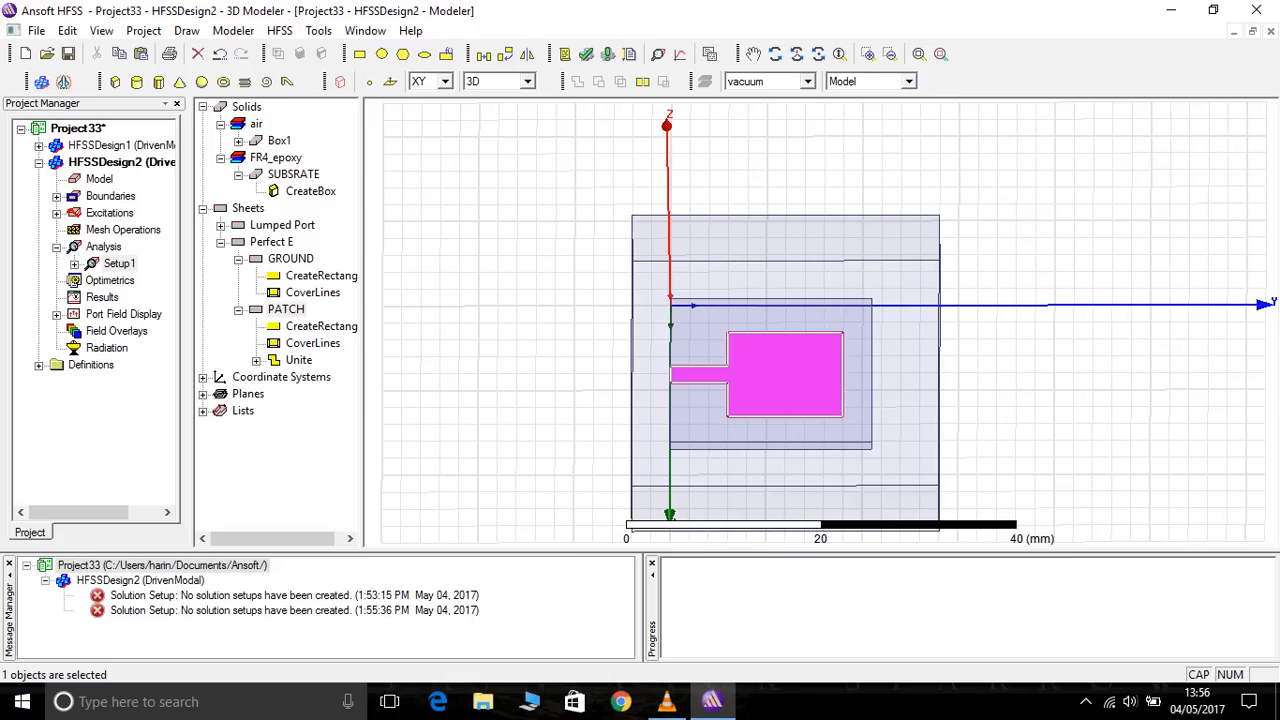
click(775, 54)
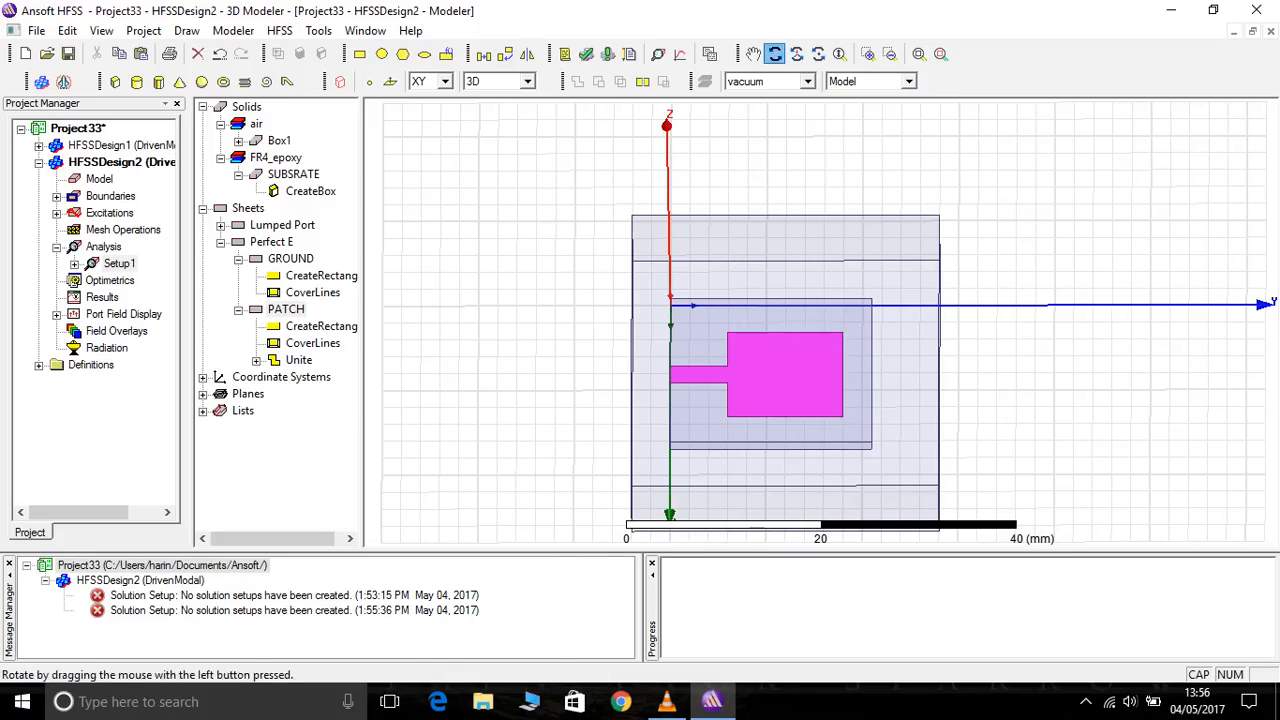
drag(770, 400, 780, 340)
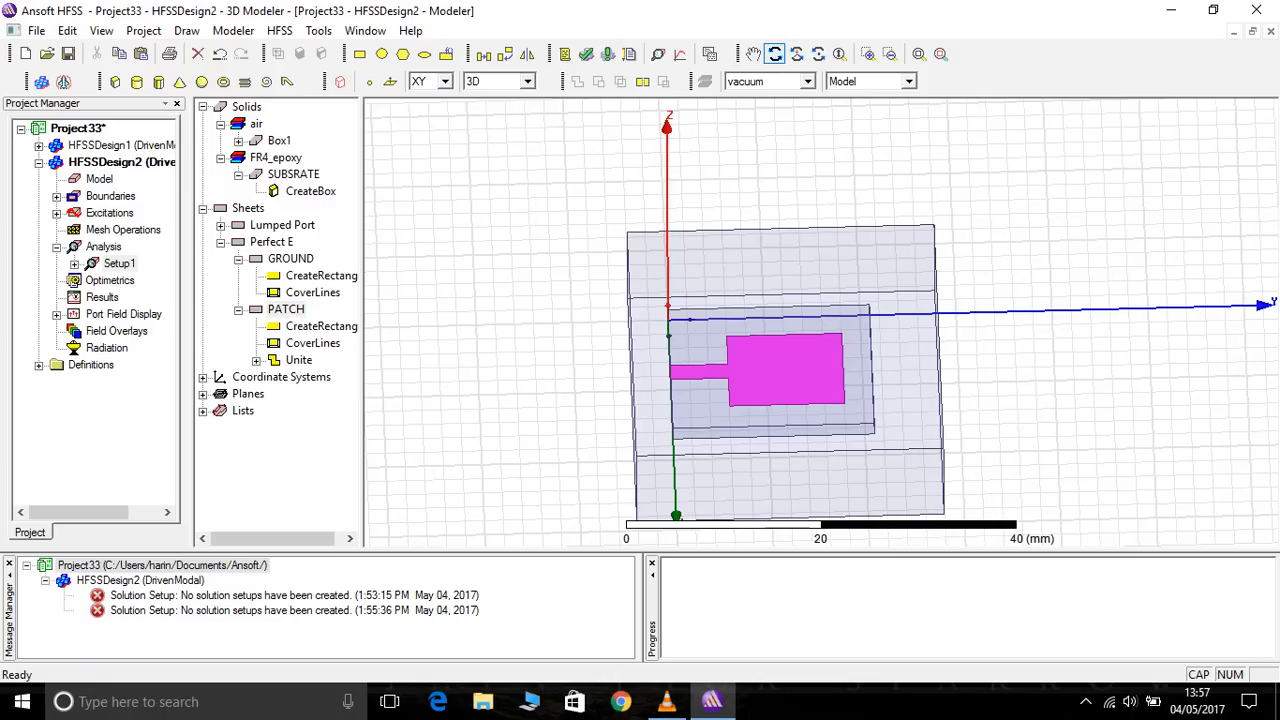